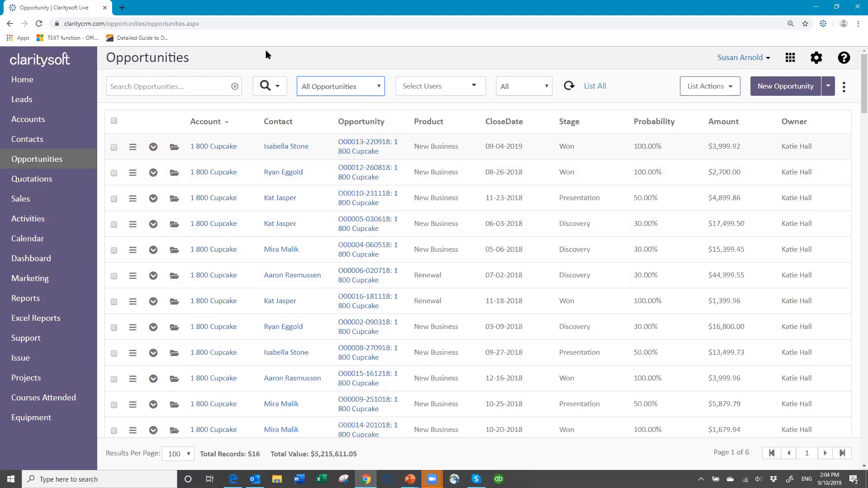
- Run an advanced opportunity search with a time filter limiting CloseDate to this 1 month
{"action": "left_click", "coordinate": [278, 88]}
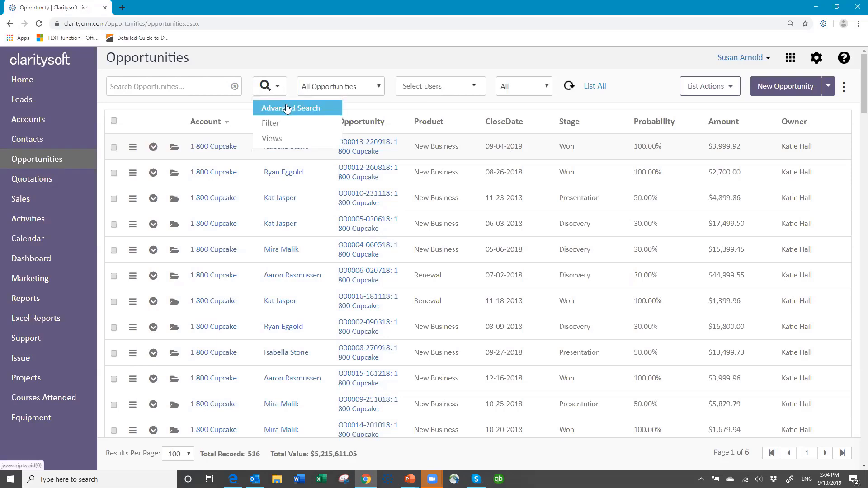
{"action": "left_click", "coordinate": [286, 108]}
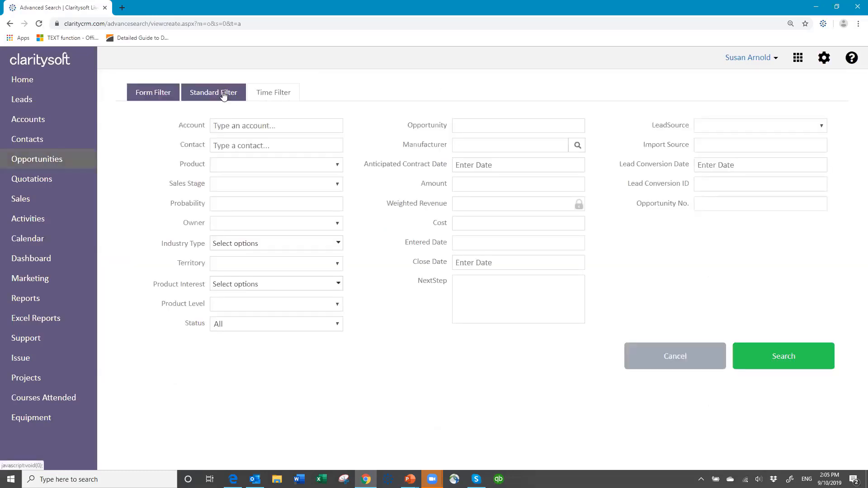
{"action": "left_click", "coordinate": [285, 98]}
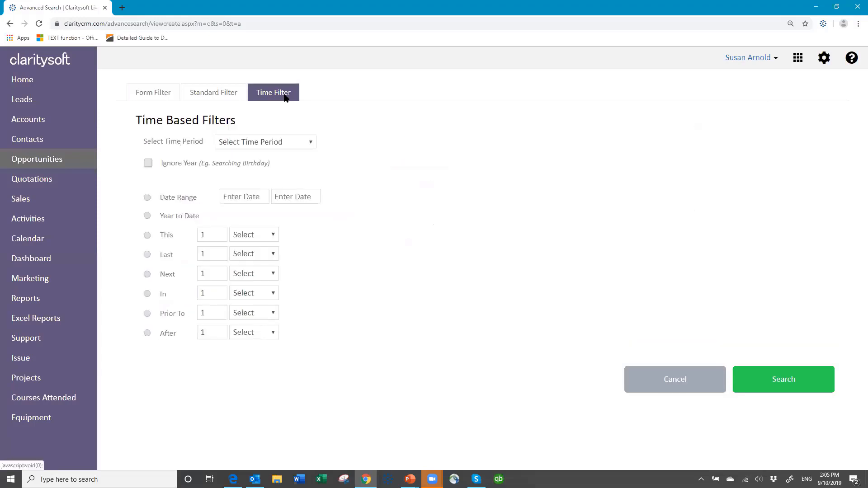
{"action": "left_click", "coordinate": [311, 143]}
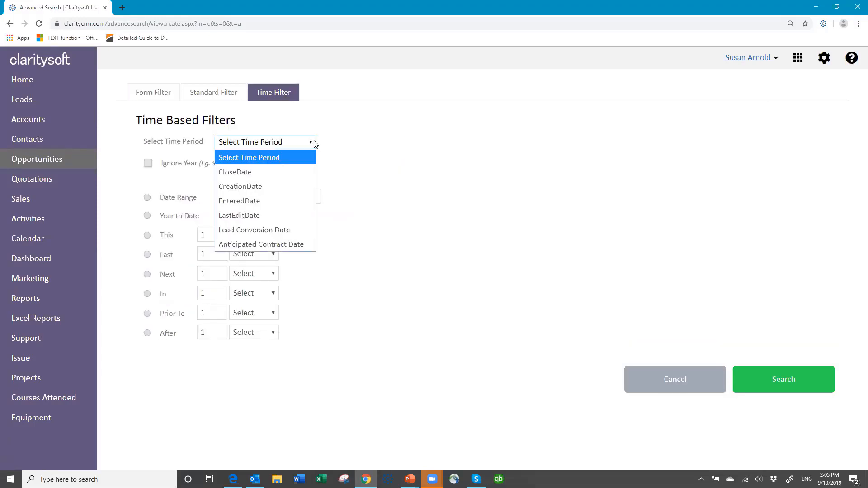
{"action": "left_click", "coordinate": [282, 172]}
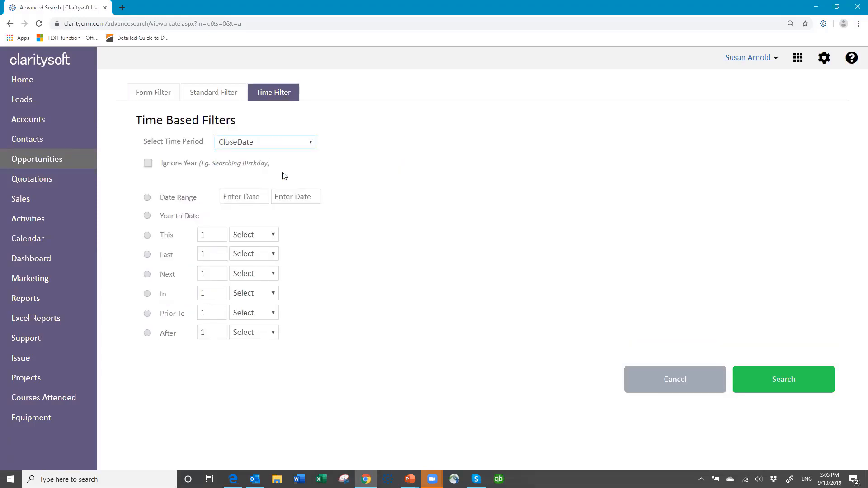
{"action": "left_click", "coordinate": [148, 235]}
{"action": "left_click", "coordinate": [276, 234]}
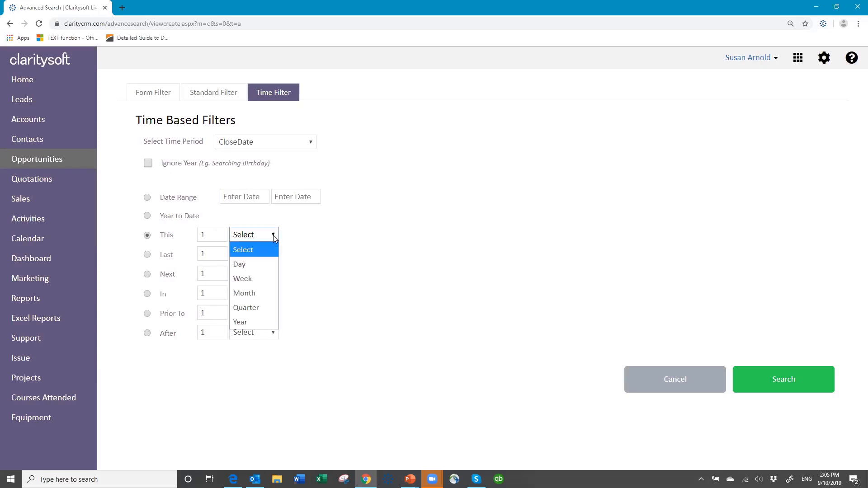
{"action": "left_click", "coordinate": [259, 292]}
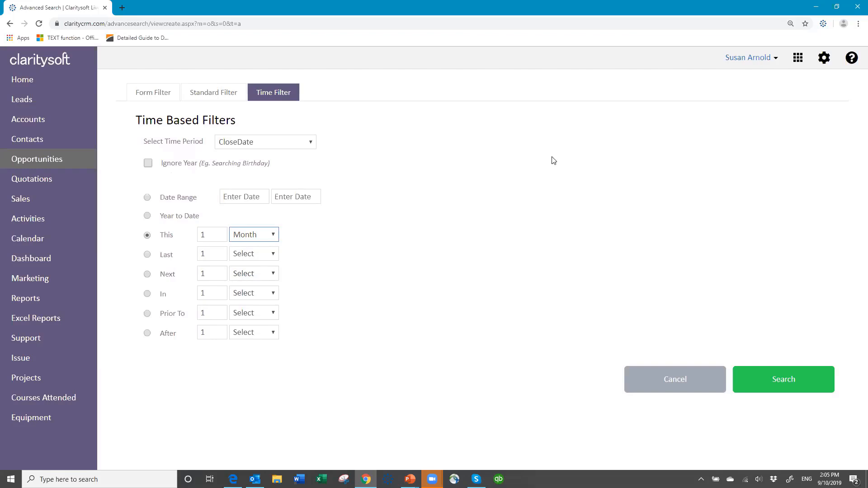
{"action": "left_click", "coordinate": [782, 378]}
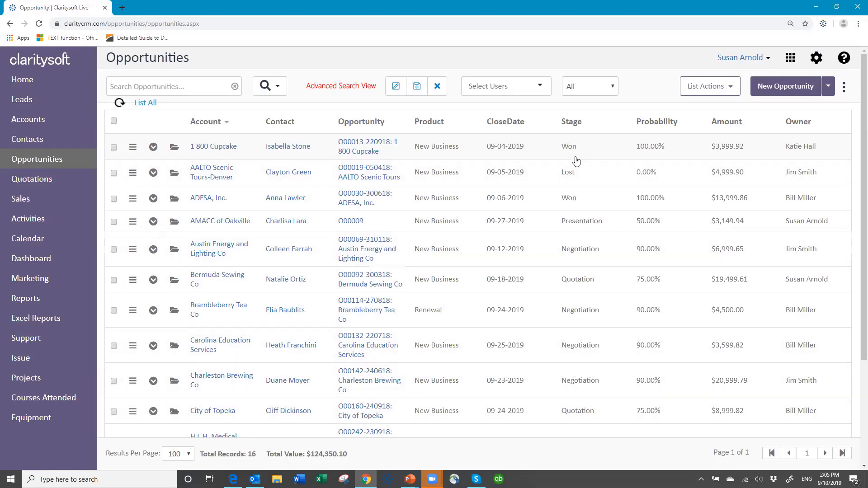
- Review the stages of the opportunities closing this month throughout the filtered list
{"action": "scroll", "coordinate": [615, 288], "scroll_direction": "down", "scroll_amount": 1}
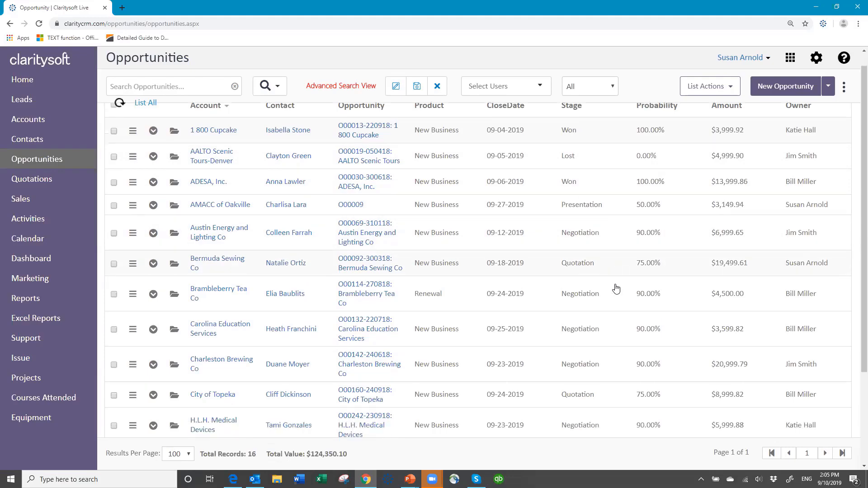
{"action": "scroll", "coordinate": [613, 288], "scroll_direction": "down", "scroll_amount": 3}
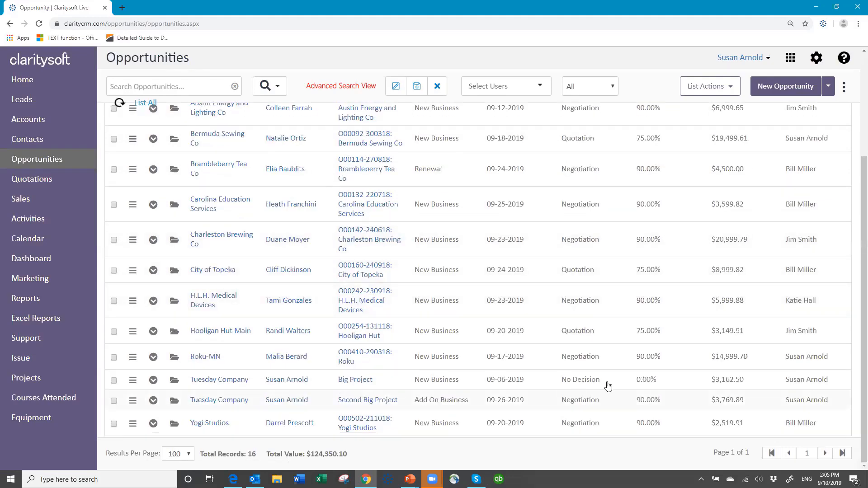
{"action": "scroll", "coordinate": [602, 284], "scroll_direction": "up", "scroll_amount": 3}
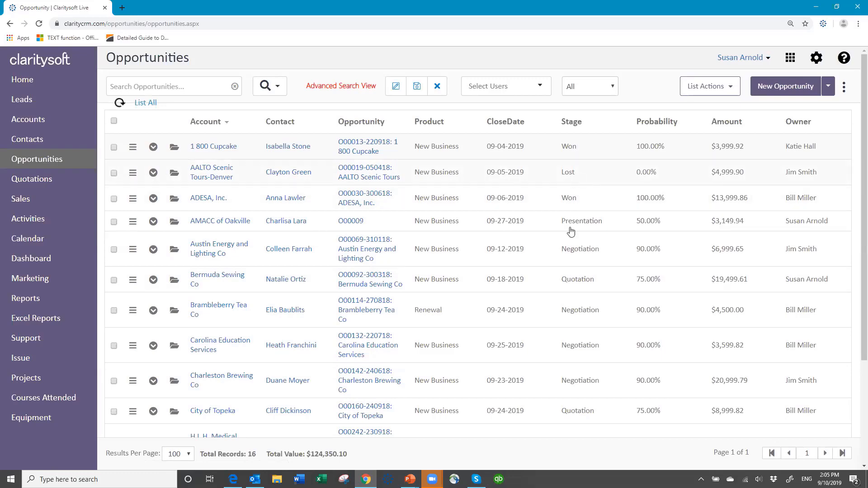
{"action": "scroll", "coordinate": [573, 271], "scroll_direction": "down", "scroll_amount": 1}
{"action": "scroll", "coordinate": [576, 333], "scroll_direction": "down", "scroll_amount": 3}
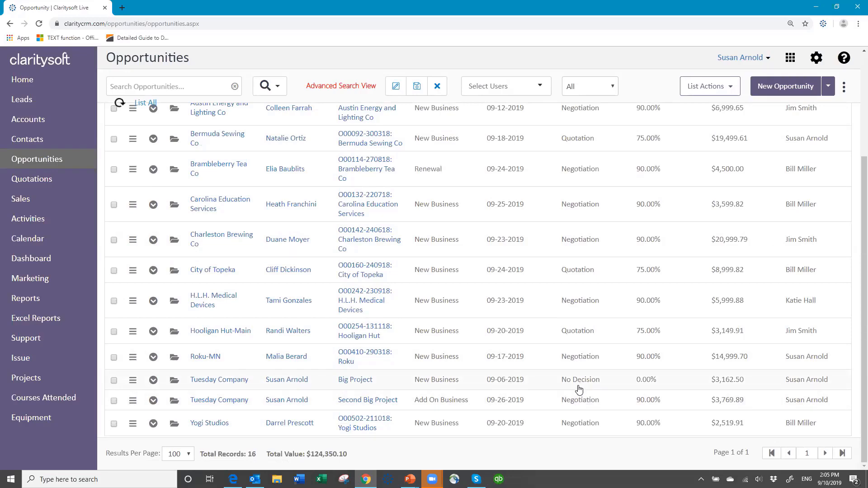
{"action": "scroll", "coordinate": [592, 359], "scroll_direction": "up", "scroll_amount": 3}
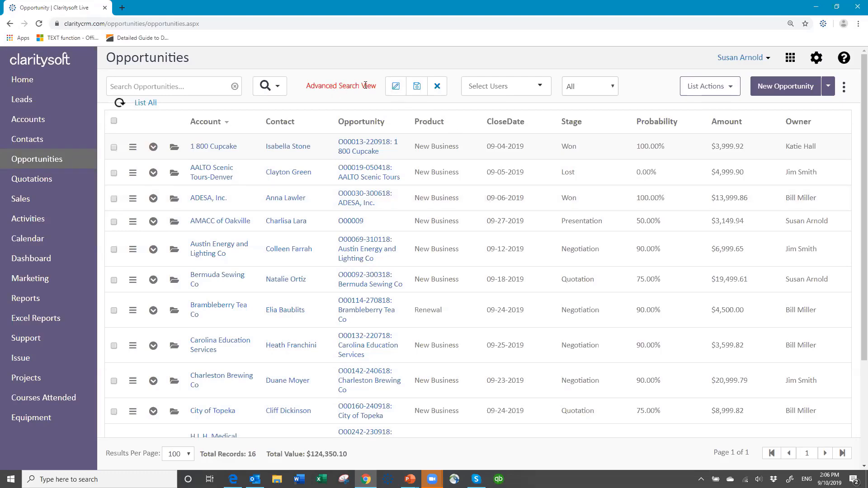
- Edit the advanced search and add a standard filter condition for Stage <> Won
{"action": "left_click", "coordinate": [395, 87]}
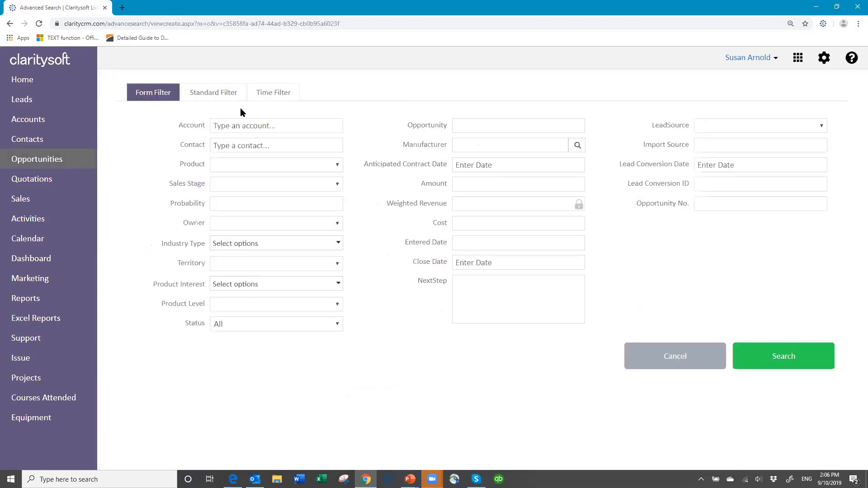
{"action": "left_click", "coordinate": [216, 94]}
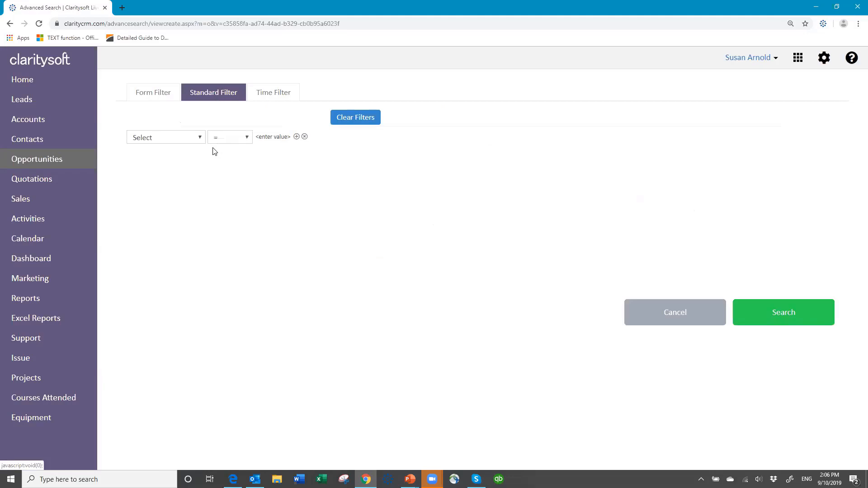
{"action": "left_click", "coordinate": [201, 138]}
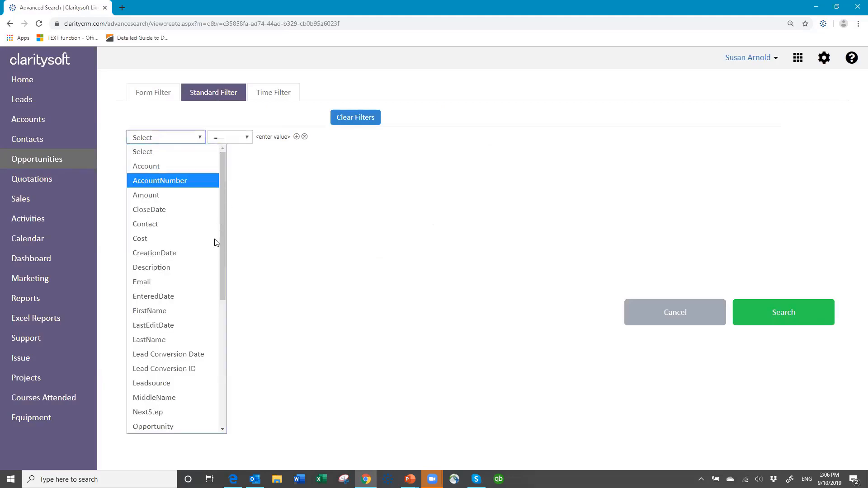
{"action": "left_click_drag", "start_coordinate": [222, 288], "coordinate": [176, 363]}
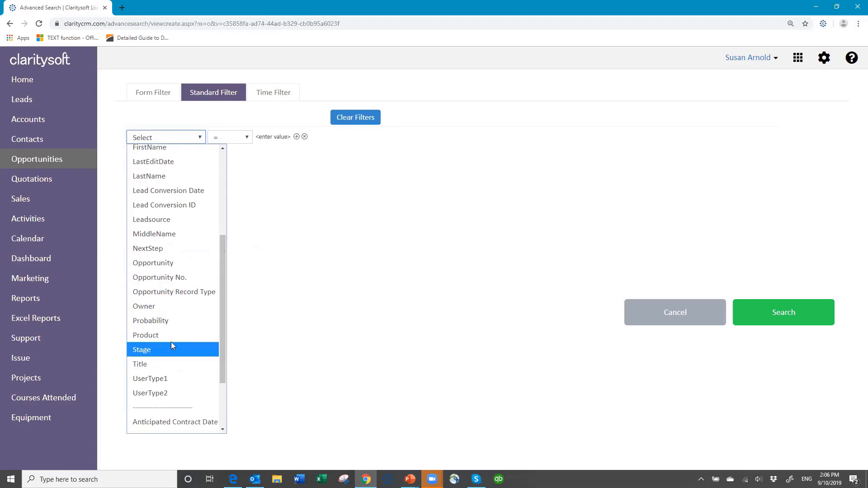
{"action": "left_click", "coordinate": [170, 349]}
{"action": "left_click", "coordinate": [246, 138]}
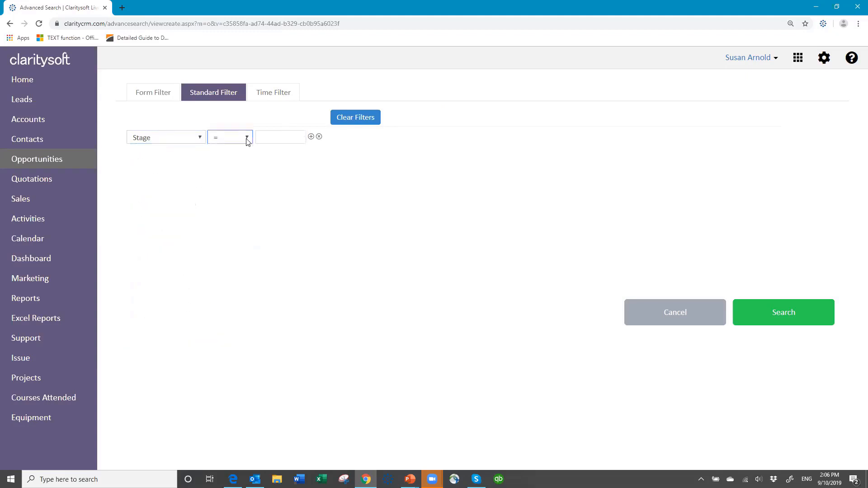
{"action": "left_click", "coordinate": [236, 171]}
{"action": "left_click", "coordinate": [274, 135]}
{"action": "type", "text": "Won"}
- Add a second standard filter condition joined with And for Stage <> Lost
{"action": "left_click", "coordinate": [310, 138]}
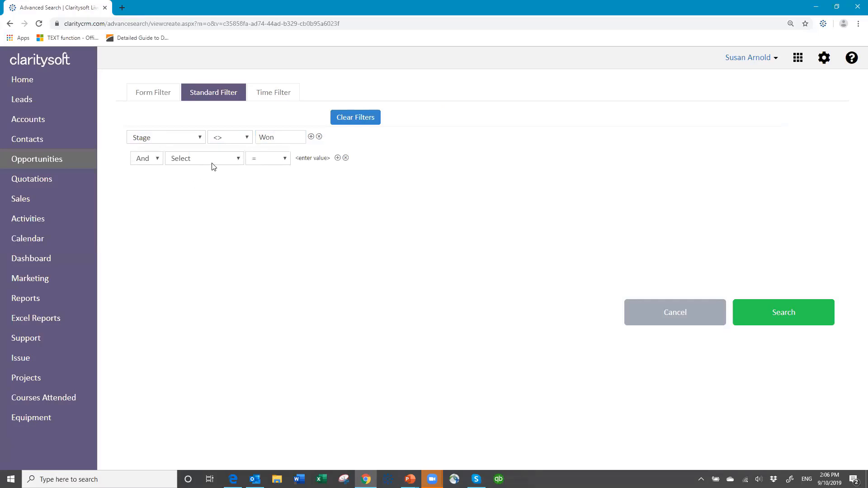
{"action": "left_click", "coordinate": [239, 159]}
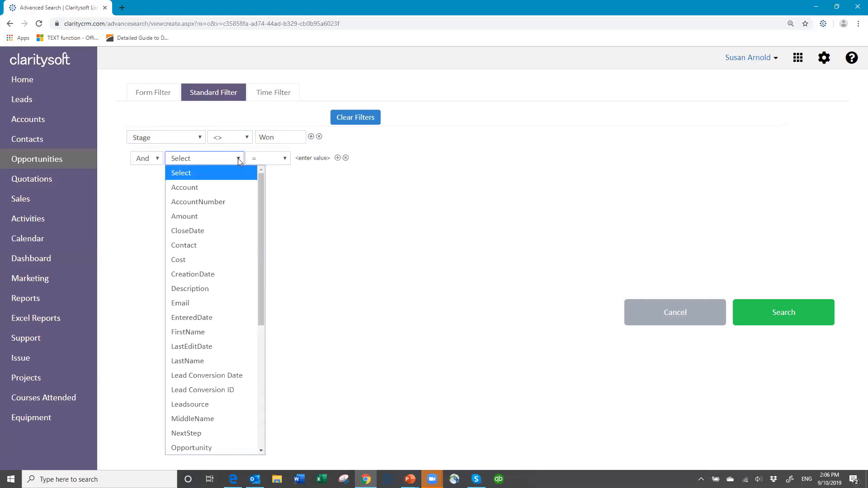
{"action": "scroll", "coordinate": [187, 354], "scroll_direction": "down", "scroll_amount": 3}
{"action": "scroll", "coordinate": [186, 354], "scroll_direction": "down", "scroll_amount": 2}
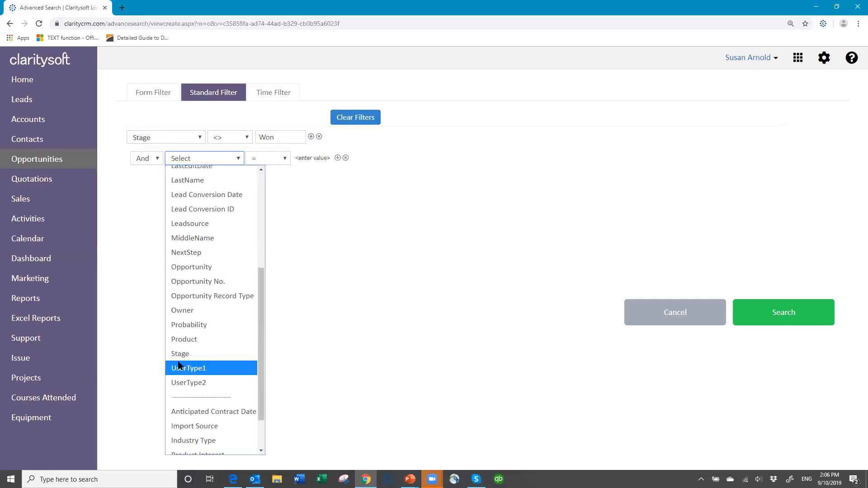
{"action": "left_click", "coordinate": [187, 352]}
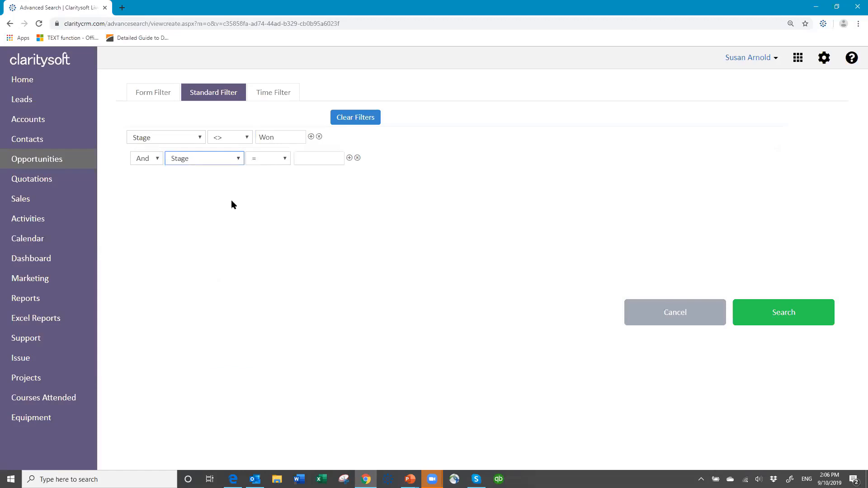
{"action": "left_click", "coordinate": [287, 160]}
{"action": "left_click", "coordinate": [274, 185]}
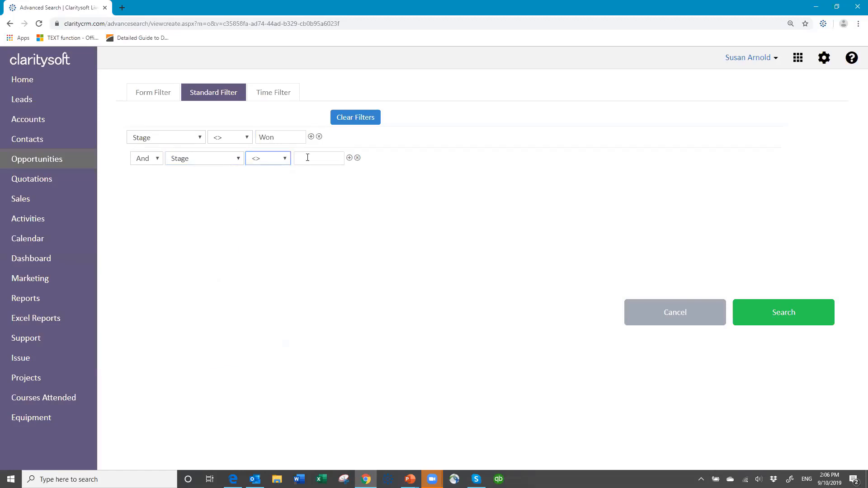
{"action": "left_click", "coordinate": [311, 158]}
{"action": "type", "text": "Lost"}
- Add a third And condition for Stage <> No decision and run the refined search
{"action": "left_click", "coordinate": [350, 156]}
{"action": "left_click", "coordinate": [237, 180]}
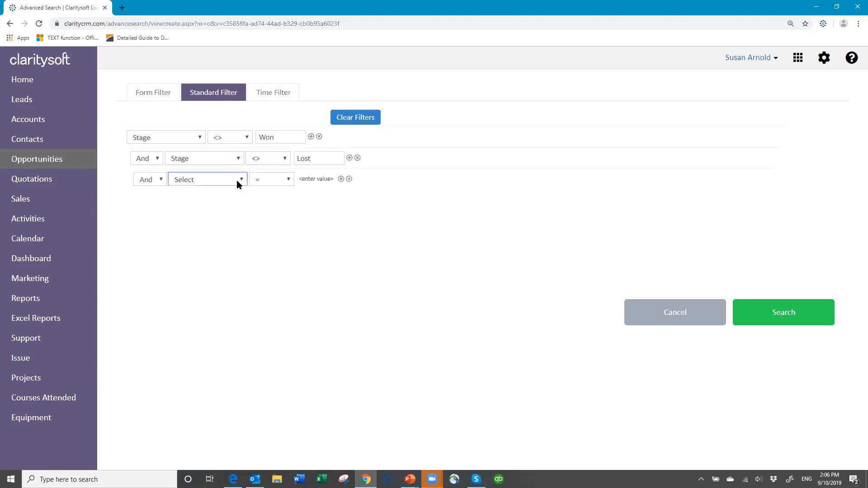
{"action": "scroll", "coordinate": [194, 352], "scroll_direction": "down", "scroll_amount": 5}
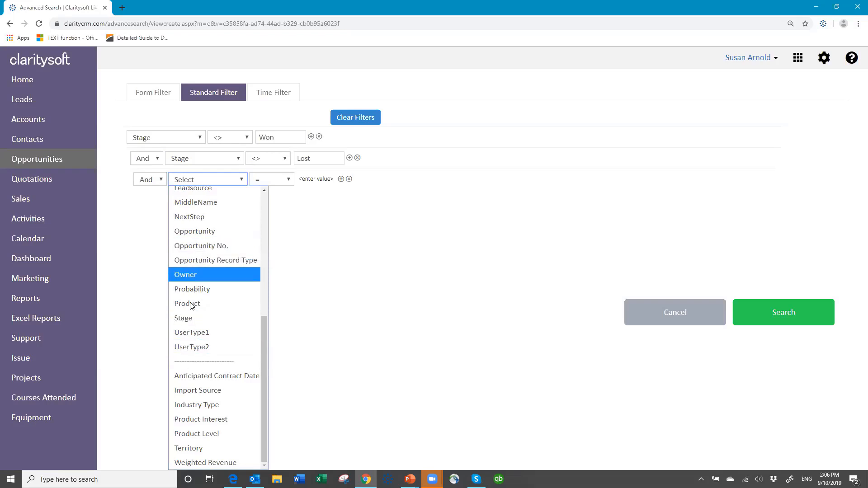
{"action": "left_click", "coordinate": [192, 319]}
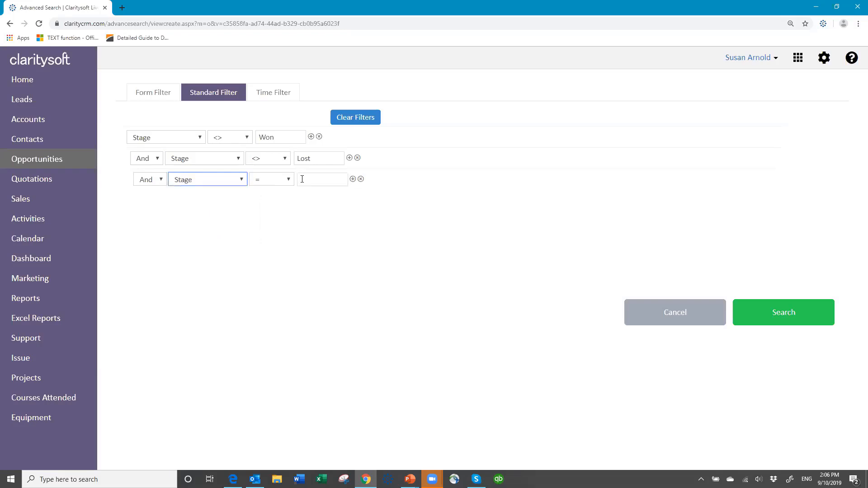
{"action": "left_click", "coordinate": [288, 180]}
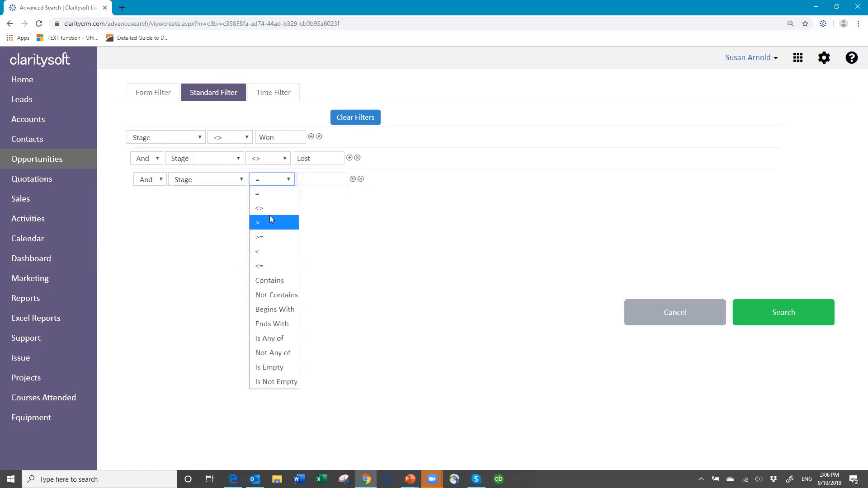
{"action": "left_click", "coordinate": [272, 209]}
{"action": "left_click", "coordinate": [318, 182]}
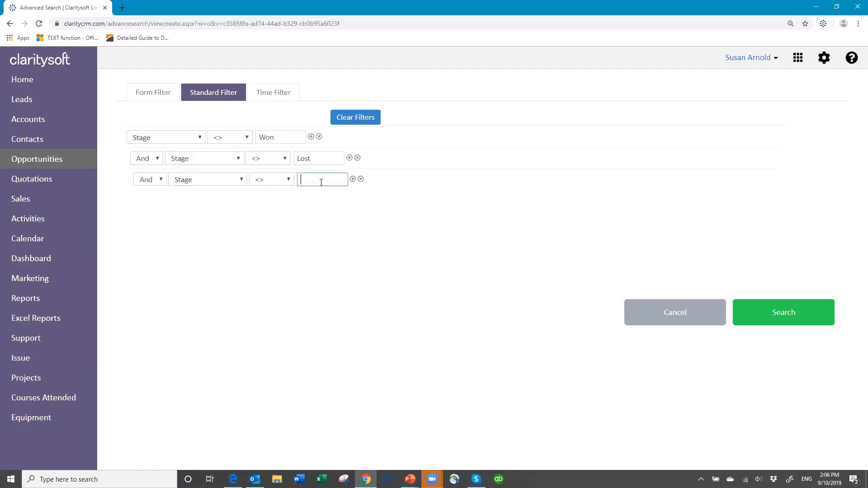
{"action": "type", "text": "No decision"}
{"action": "left_click", "coordinate": [781, 313]}
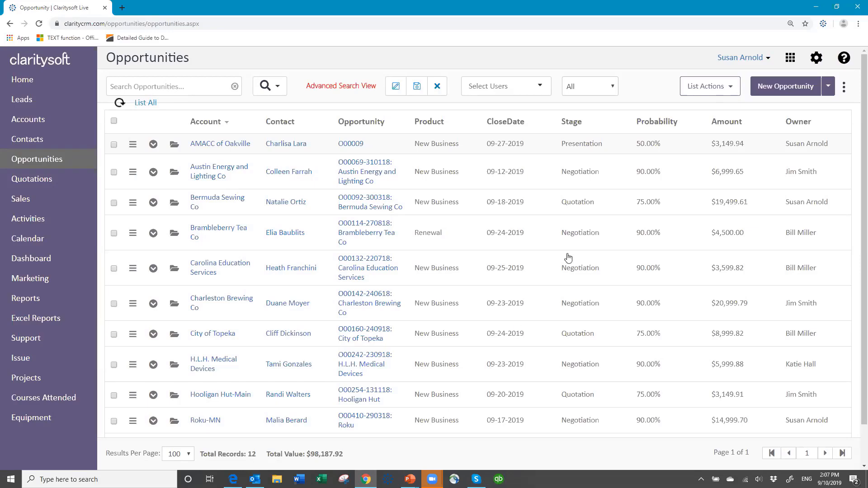
- Check the refined opportunity list and save the search as a new view named "Current Month Active Opportunities"
{"action": "scroll", "coordinate": [578, 159], "scroll_direction": "down", "scroll_amount": 1}
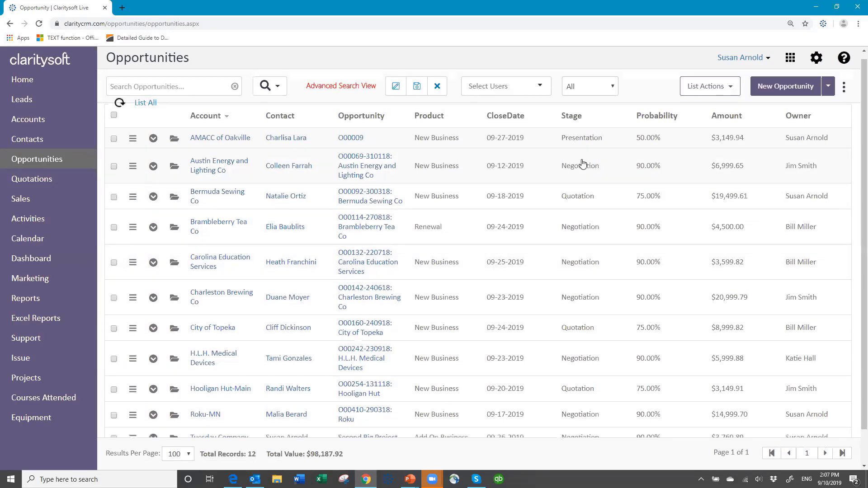
{"action": "scroll", "coordinate": [599, 166], "scroll_direction": "up", "scroll_amount": 1}
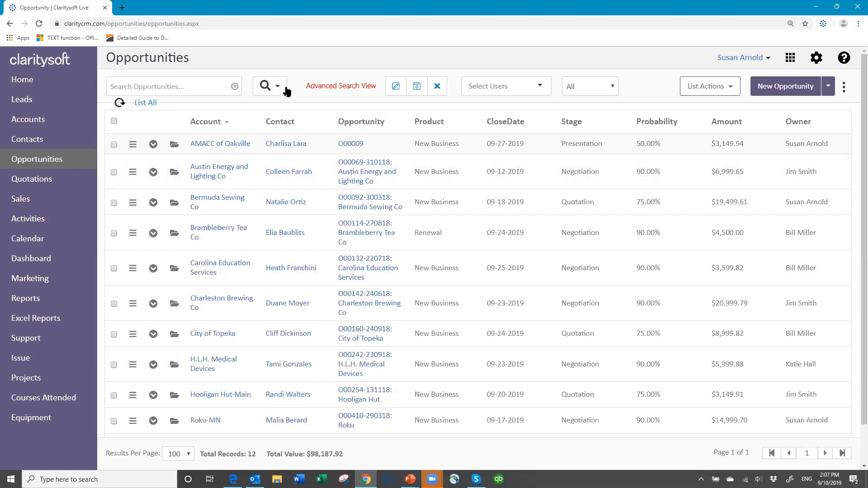
{"action": "left_click", "coordinate": [418, 86]}
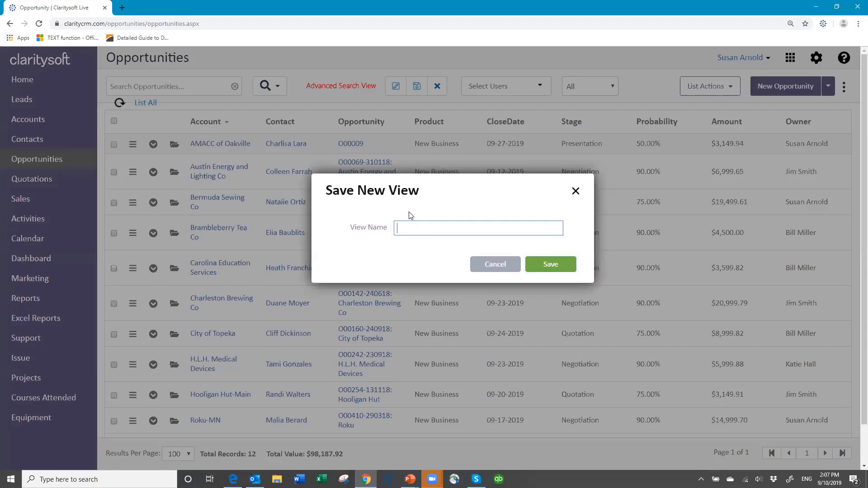
{"action": "type", "text": "Current Month Active Opportunitie"}
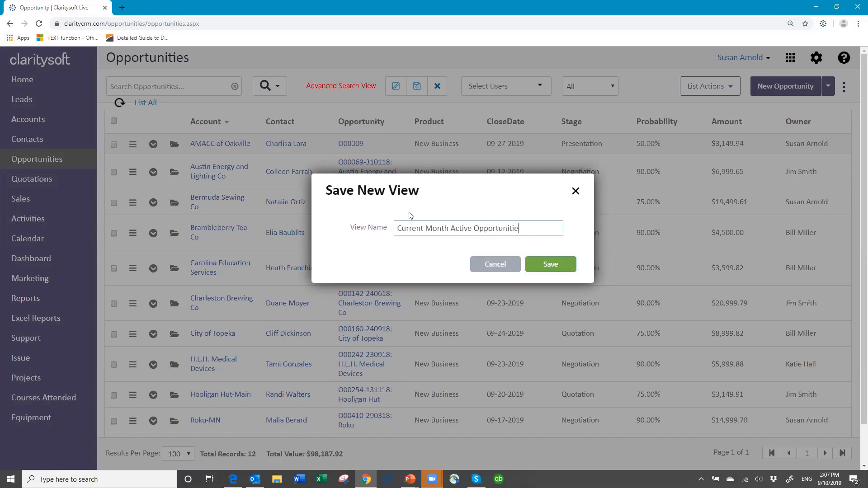
{"action": "type", "text": "s"}
{"action": "left_click", "coordinate": [533, 267]}
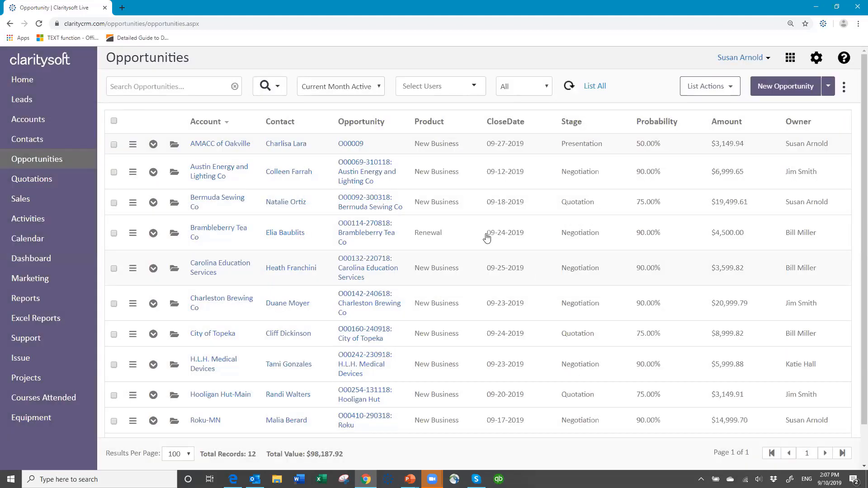
- Switch the opportunity list back to the All Opportunities view
{"action": "left_click", "coordinate": [379, 89]}
{"action": "left_click", "coordinate": [346, 100]}
- Apply the saved "Current Month Active Opportunities" view to the opportunity list
{"action": "left_click", "coordinate": [380, 89]}
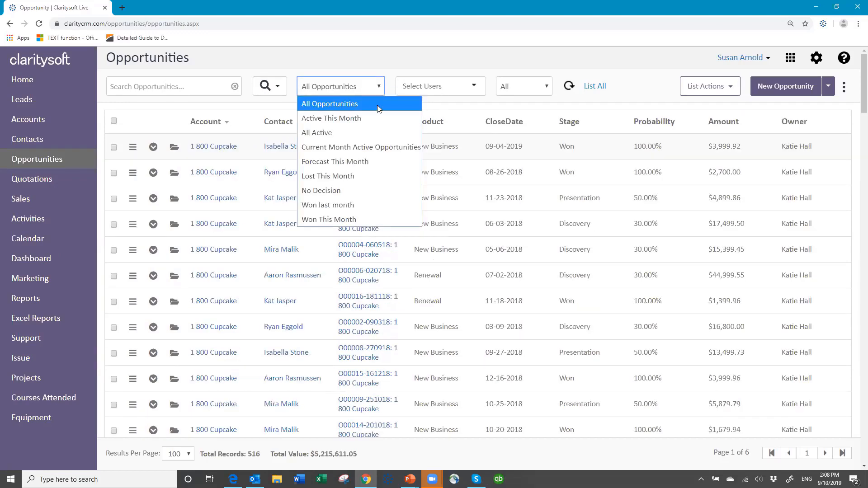
{"action": "left_click", "coordinate": [385, 148]}
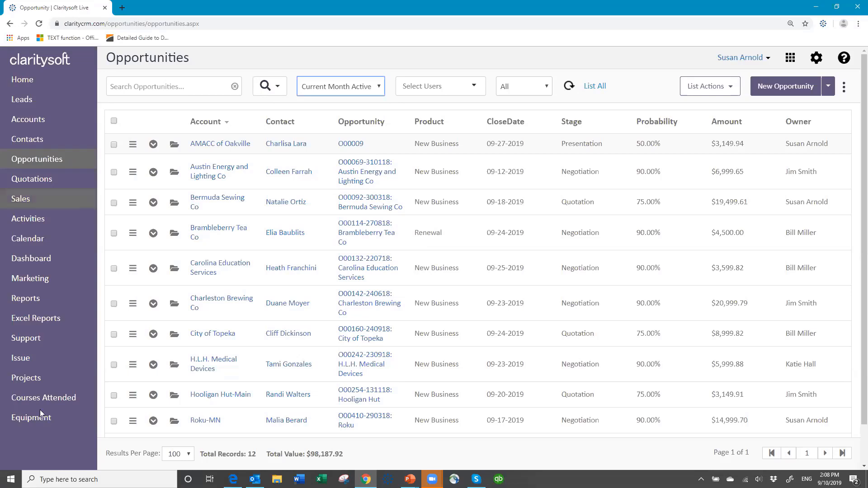
- Open the Excel Reports page and check the additional modules offered in the app launcher
{"action": "left_click", "coordinate": [51, 319]}
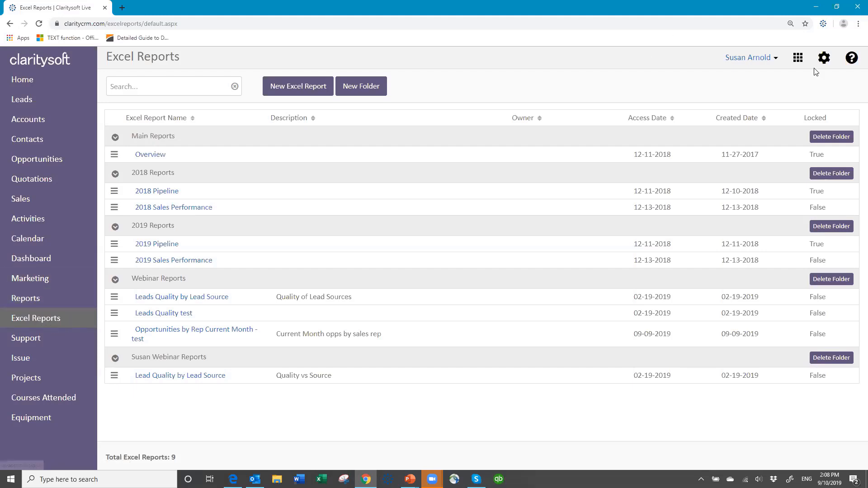
{"action": "left_click", "coordinate": [798, 58]}
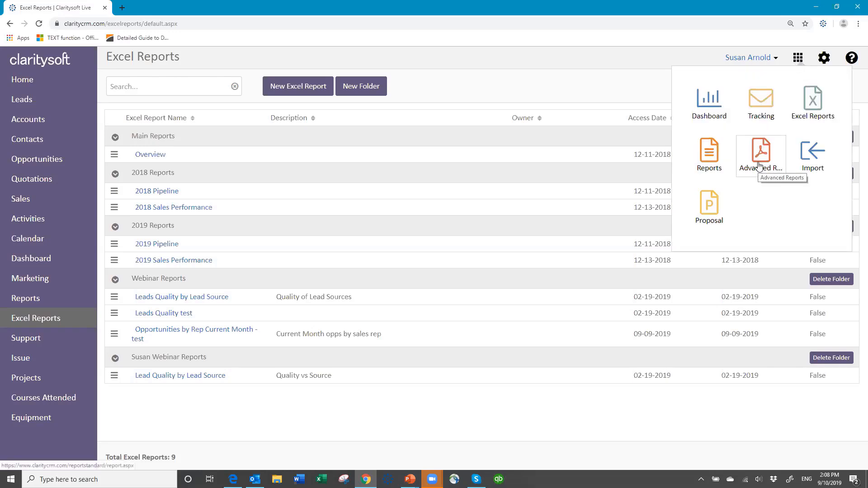
{"action": "left_click", "coordinate": [679, 51]}
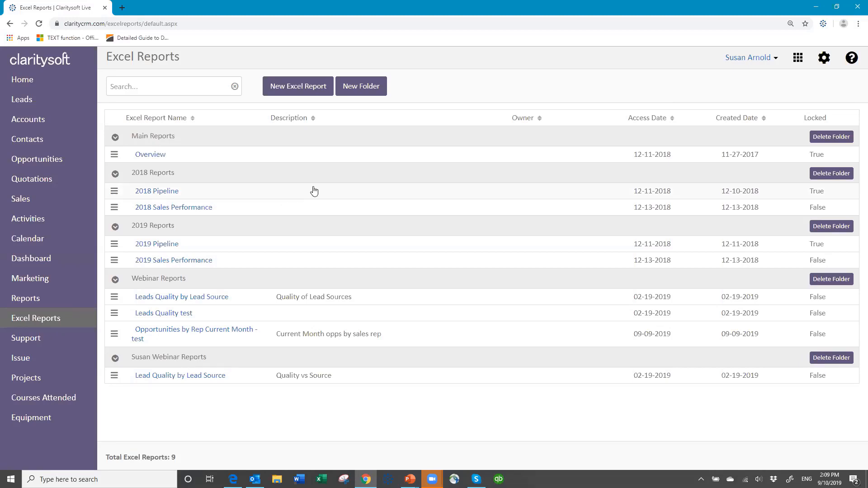
- Create an Excel report folder named with the account owner's first name followed by "Reports"
{"action": "left_click", "coordinate": [359, 87]}
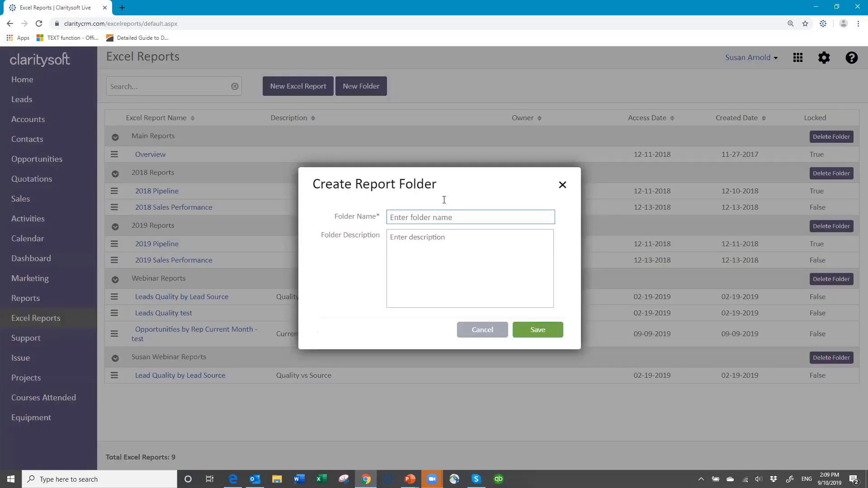
{"action": "left_click", "coordinate": [414, 224]}
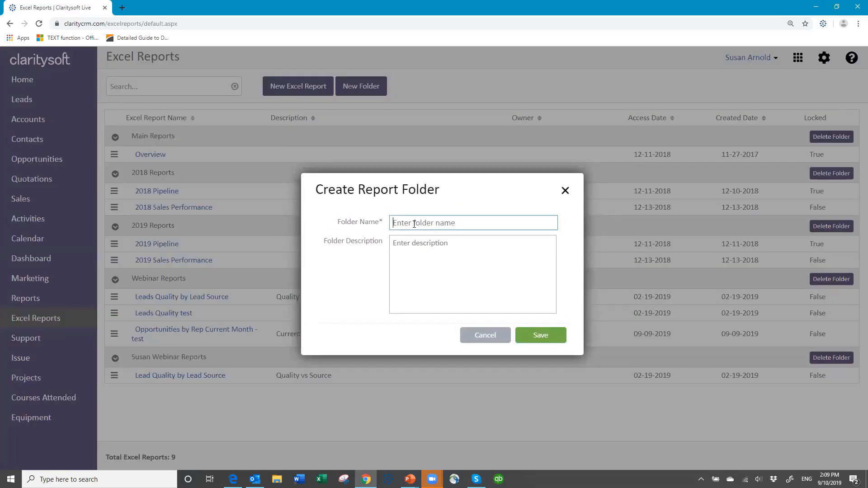
{"action": "type", "text": "Susan Reports"}
{"action": "left_click", "coordinate": [542, 335]}
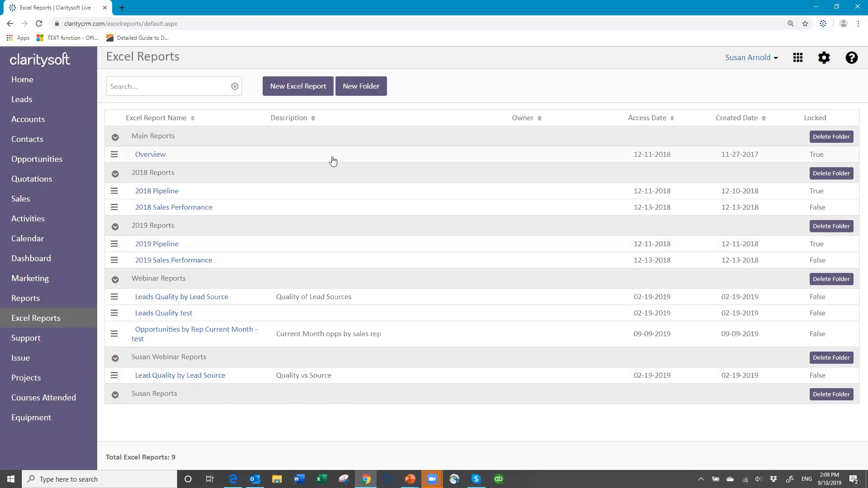
- Start a new Excel report in the newly created personal reports folder and name it "Current Month Active Opportunities"
{"action": "left_click", "coordinate": [294, 91]}
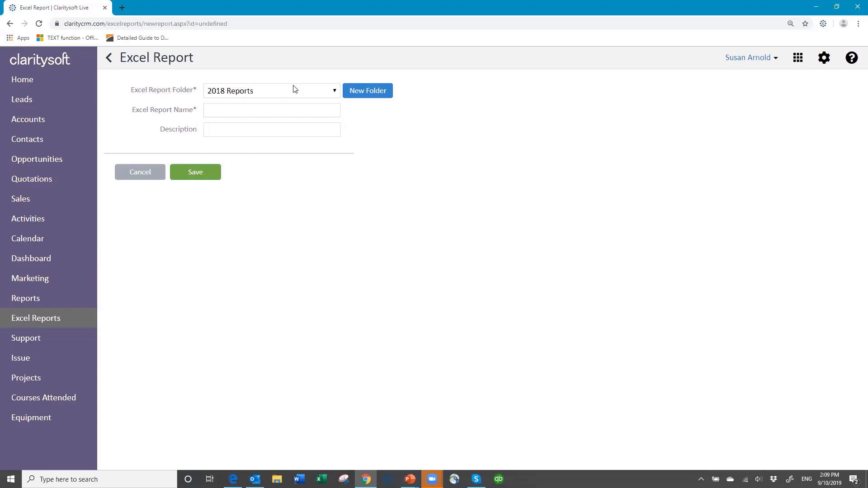
{"action": "left_click", "coordinate": [334, 92]}
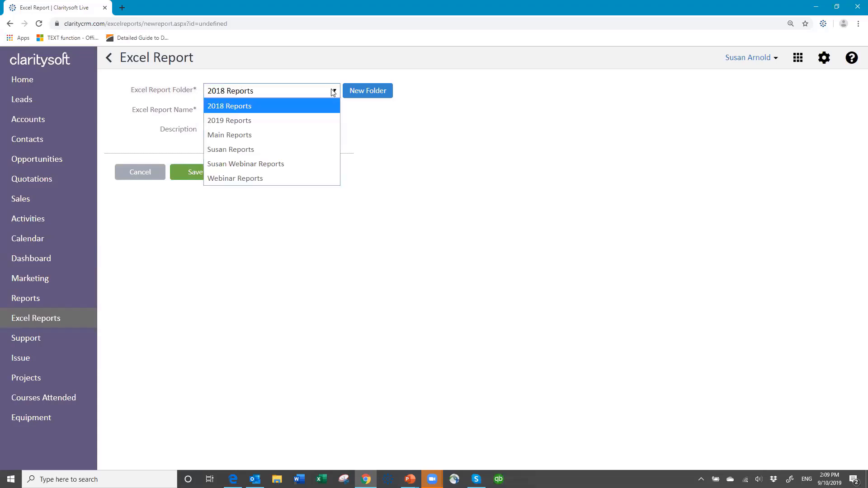
{"action": "left_click", "coordinate": [247, 150]}
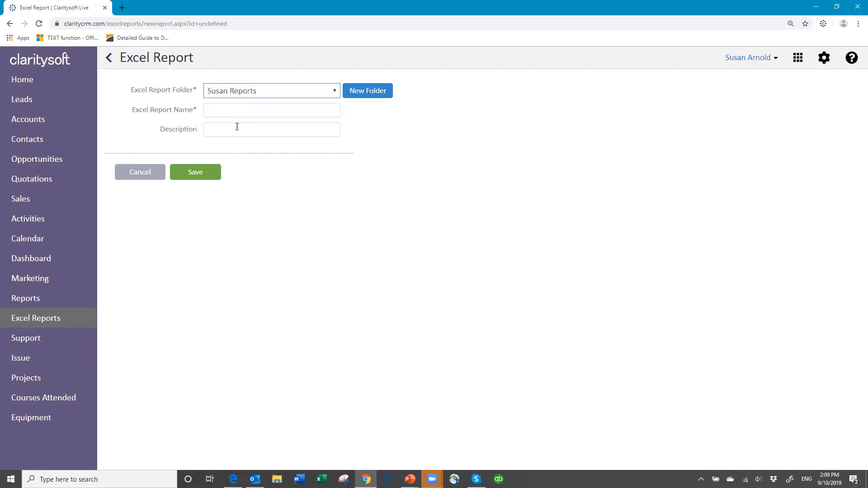
{"action": "left_click", "coordinate": [217, 109]}
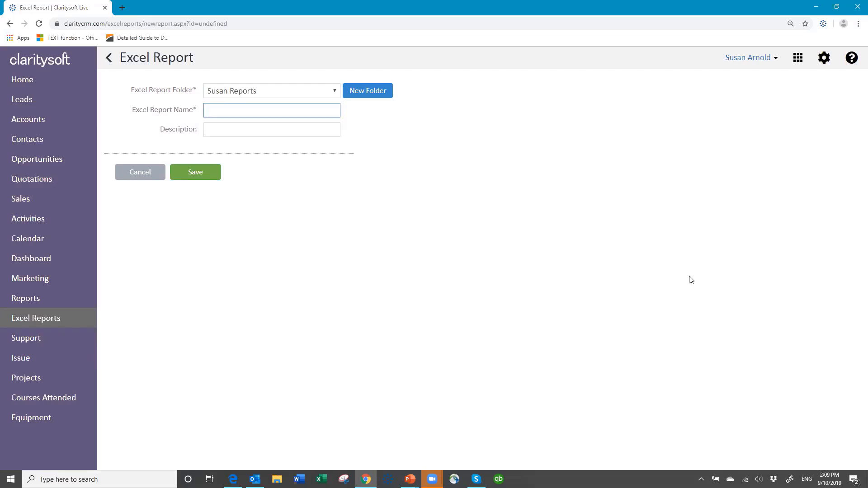
{"action": "type", "text": "Current Month Activie"}
{"action": "key", "text": "ctrl+shift+Left"}
{"action": "type", "text": "Active Opportu"}
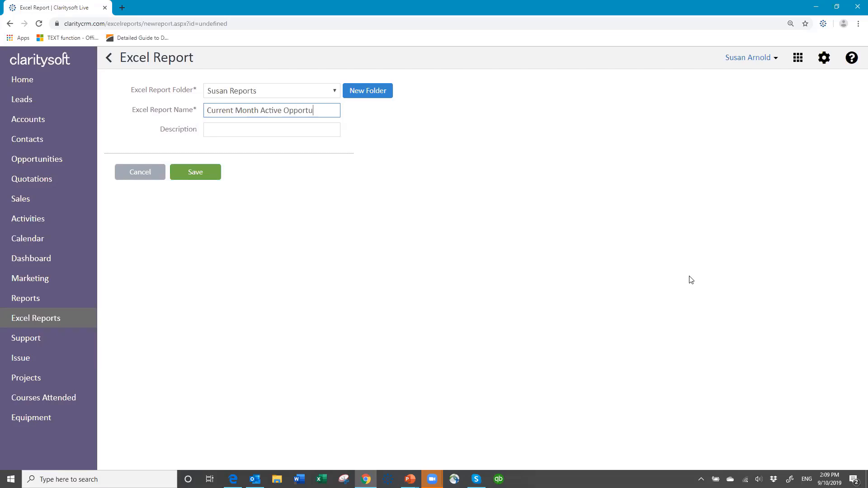
{"action": "type", "text": "nities"}
- Describe the report as "Active with Close Date current month" and save it
{"action": "left_click", "coordinate": [210, 134]}
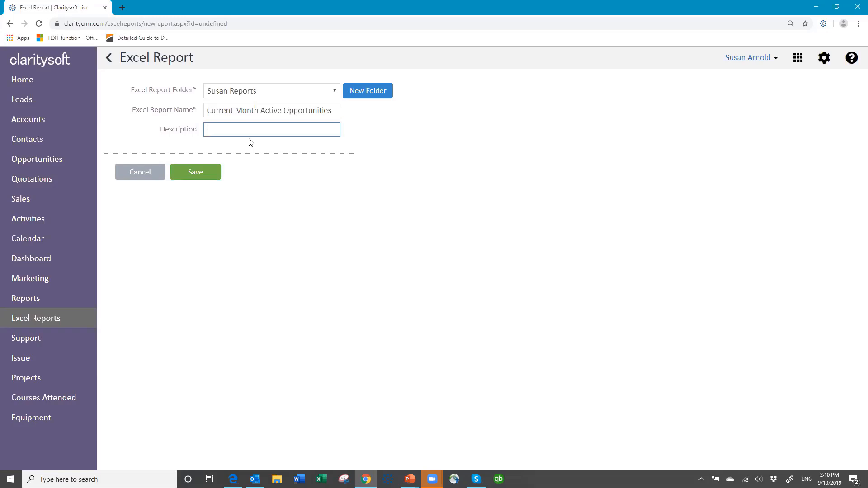
{"action": "type", "text": "Activieve with Close Date current month"}
{"action": "left_click", "coordinate": [193, 174]}
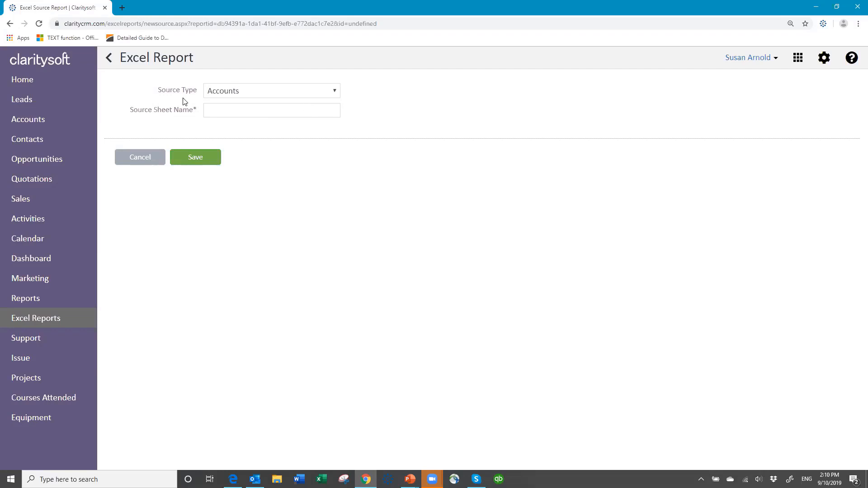
- Add a report source of type Opportunities with the sheet name "Opportunities" and save it
{"action": "left_click", "coordinate": [335, 93]}
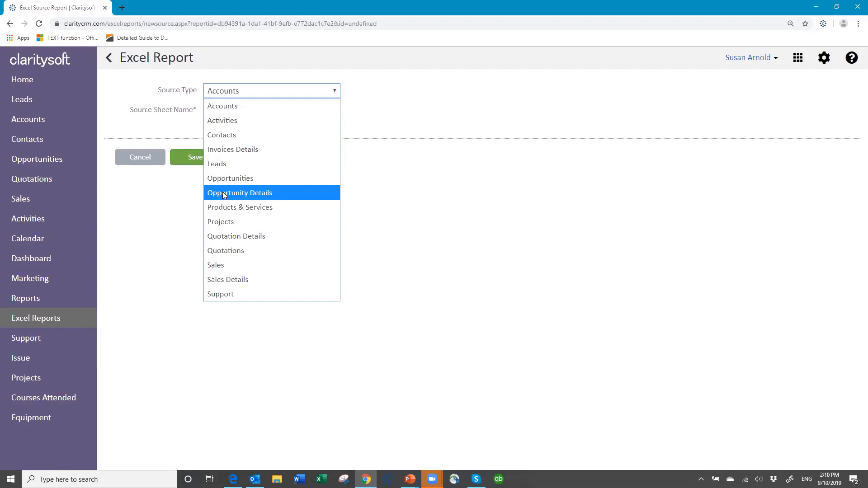
{"action": "left_click", "coordinate": [243, 179]}
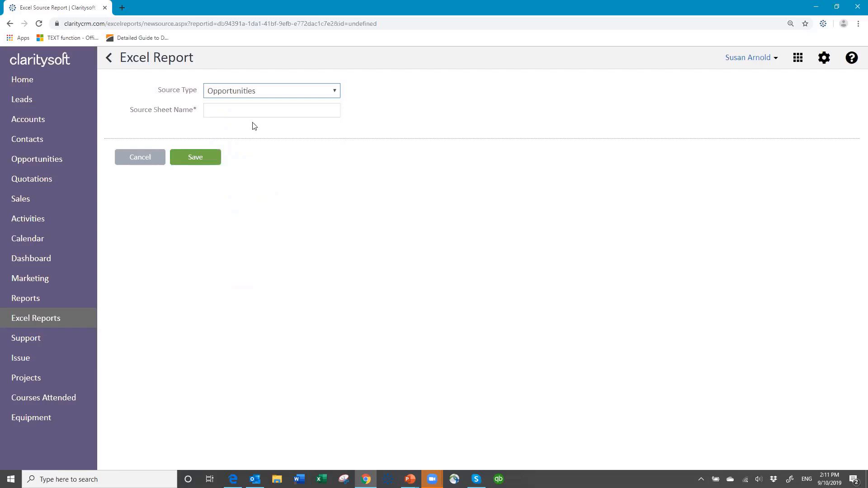
{"action": "left_click", "coordinate": [225, 110]}
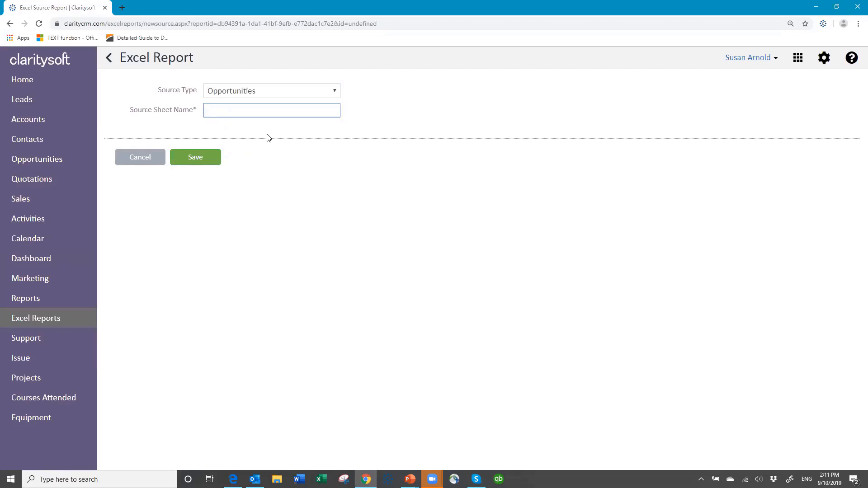
{"action": "type", "text": "Opportunities"}
{"action": "left_click", "coordinate": [197, 161]}
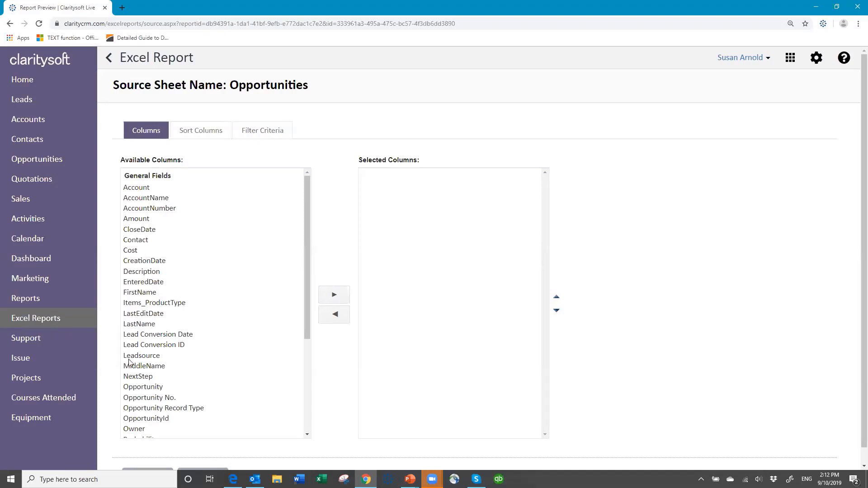
- Add the columns Account, Amount, CloseDate, Leadsource, Opportunity, Owner, Stage and Product Interest to the report's selected columns
{"action": "left_click", "coordinate": [145, 189]}
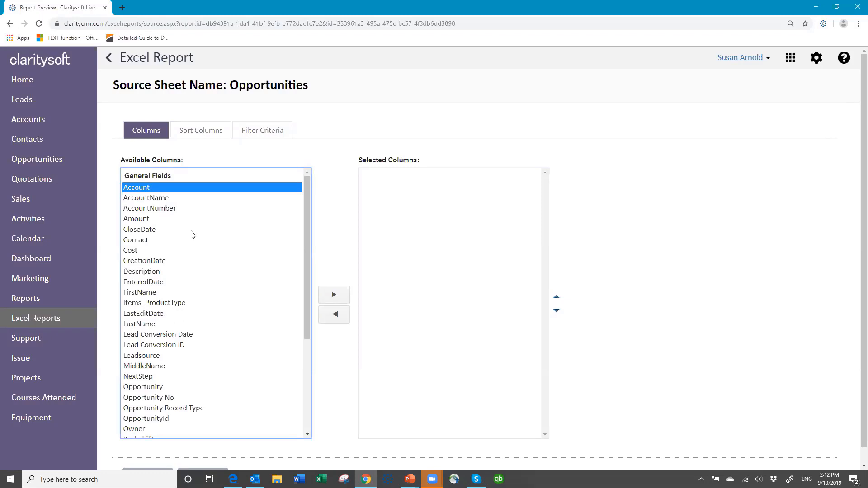
{"action": "left_click", "coordinate": [138, 219], "text": "ctrl"}
{"action": "left_click", "coordinate": [138, 230], "text": "ctrl"}
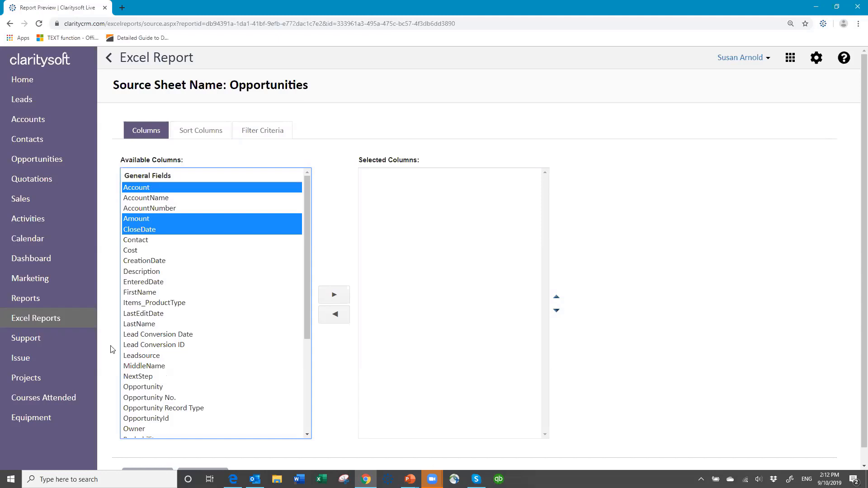
{"action": "left_click", "coordinate": [145, 356], "text": "ctrl"}
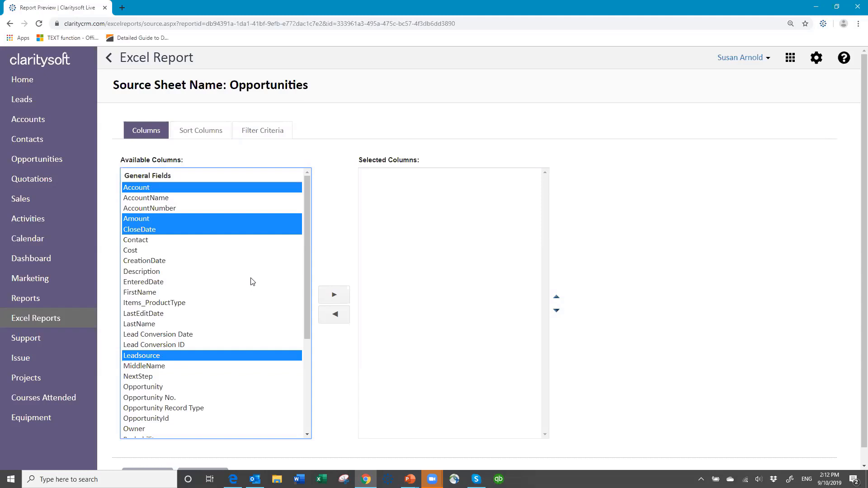
{"action": "left_click", "coordinate": [145, 387], "text": "ctrl"}
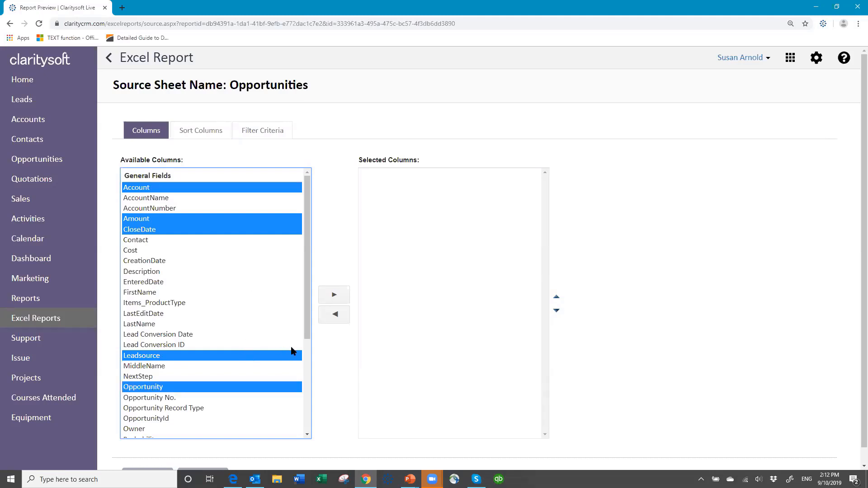
{"action": "left_click_drag", "start_coordinate": [306, 337], "coordinate": [304, 431]}
{"action": "left_click", "coordinate": [134, 279], "text": "ctrl"}
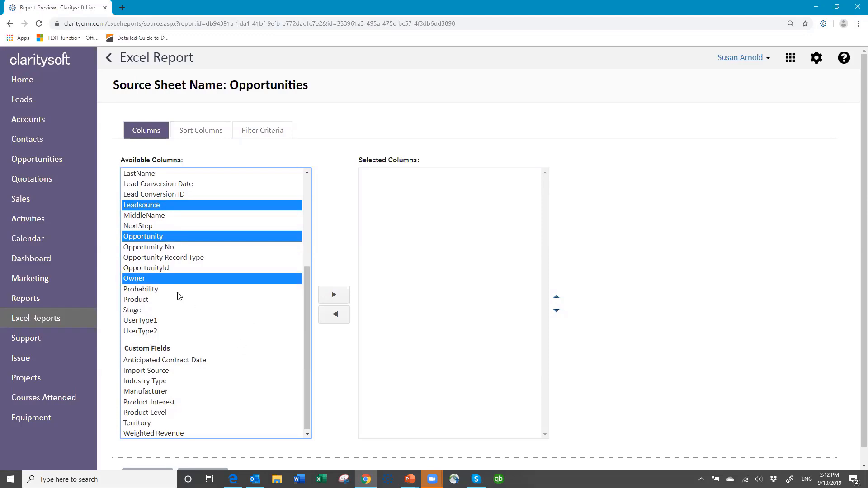
{"action": "left_click", "coordinate": [135, 311], "text": "ctrl"}
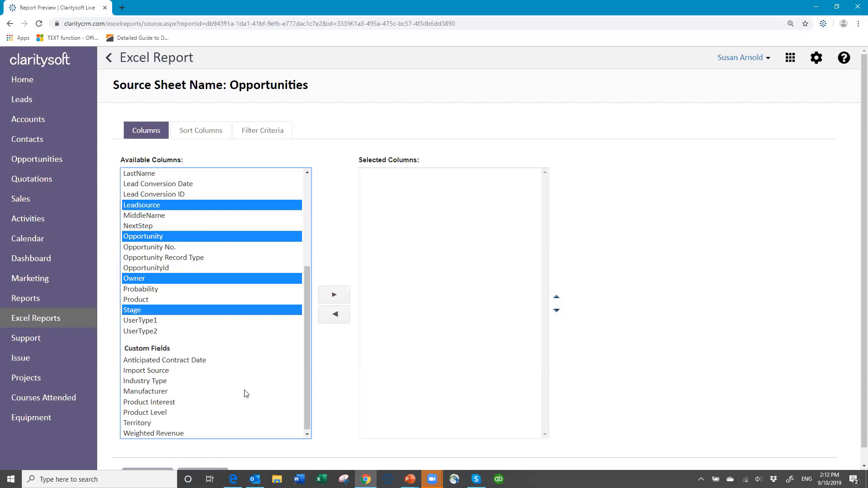
{"action": "left_click", "coordinate": [147, 404], "text": "ctrl"}
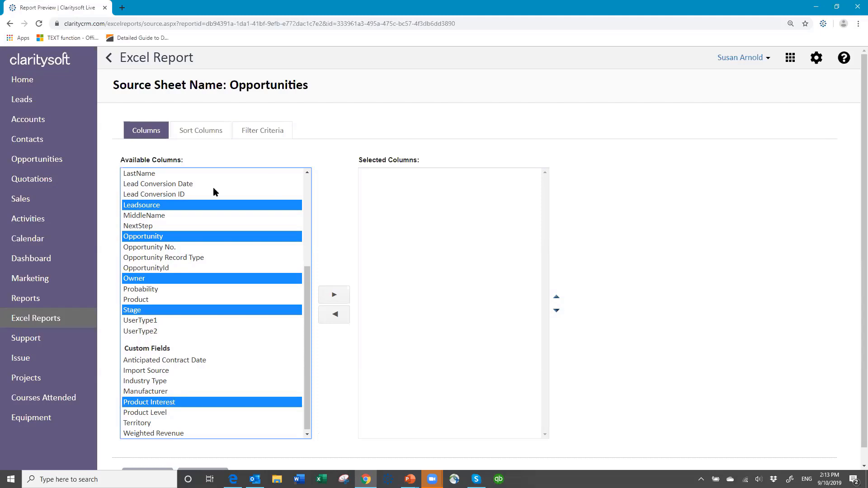
{"action": "left_click", "coordinate": [334, 294]}
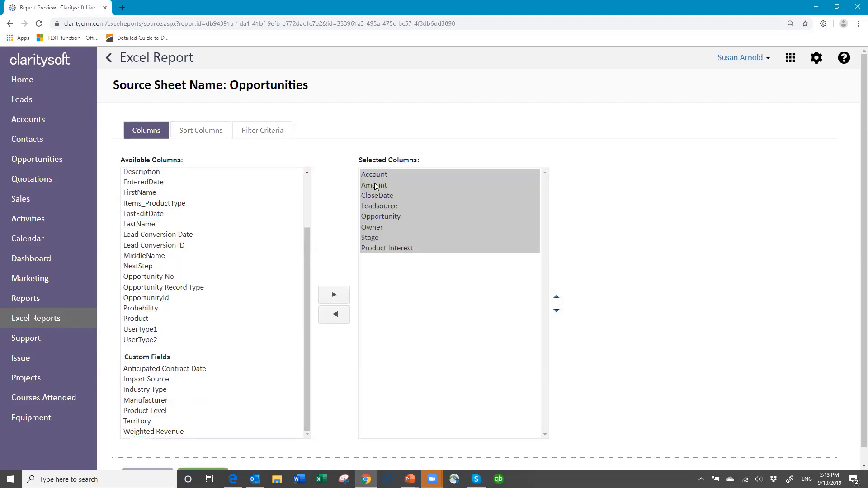
- Reorder the selected columns so that Amount comes last and Opportunity directly follows Account
{"action": "left_click", "coordinate": [374, 183]}
{"action": "left_click", "coordinate": [556, 312]}
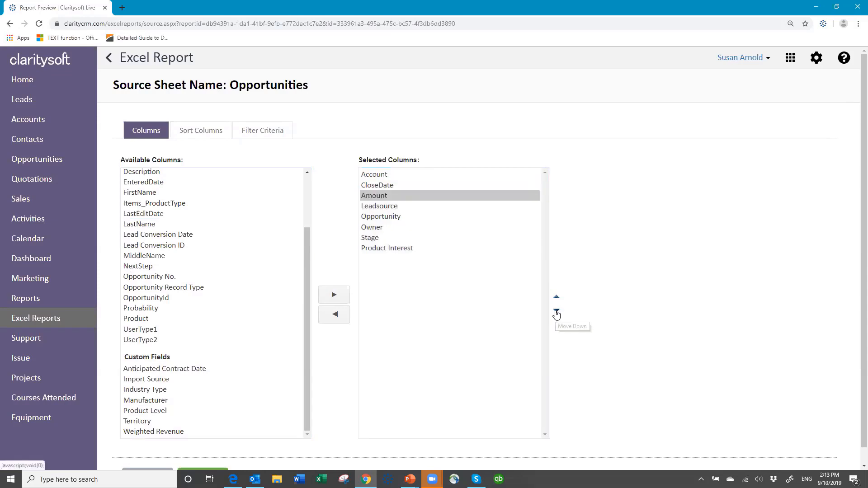
{"action": "left_click", "coordinate": [557, 312]}
{"action": "left_click", "coordinate": [557, 312]}
{"action": "left_click", "coordinate": [556, 312]}
{"action": "left_click", "coordinate": [556, 312]}
{"action": "left_click", "coordinate": [557, 310]}
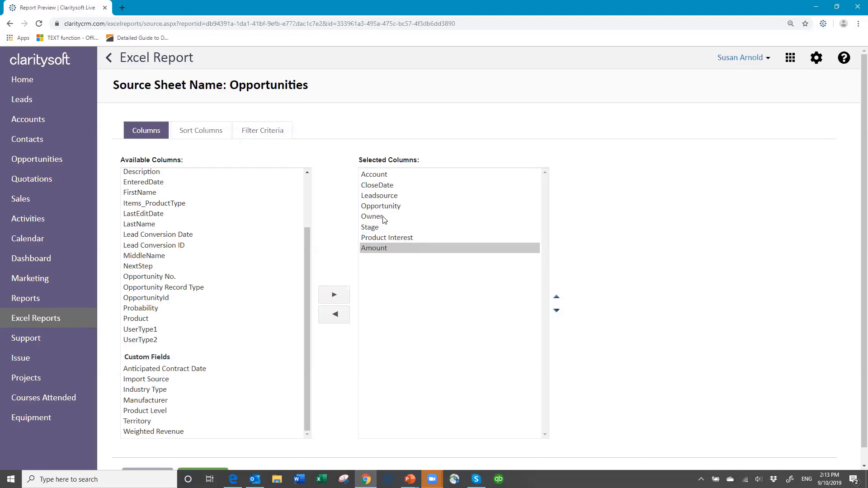
{"action": "left_click", "coordinate": [392, 209]}
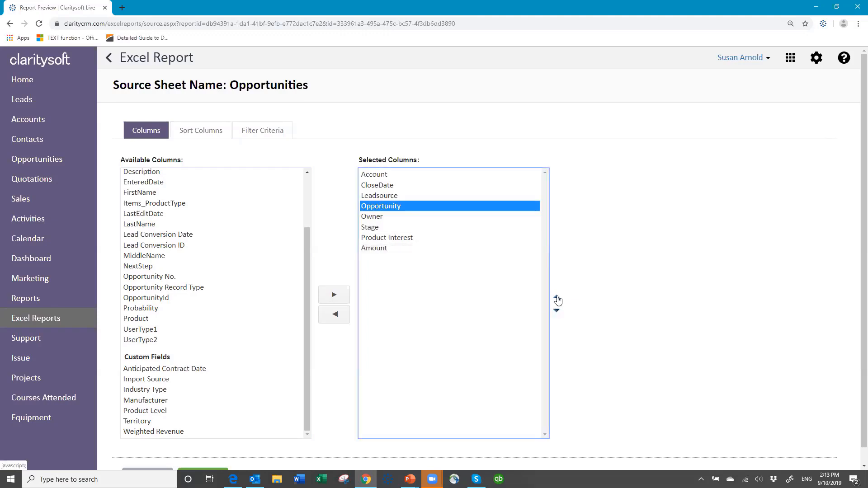
{"action": "left_click", "coordinate": [556, 297]}
{"action": "left_click", "coordinate": [557, 297]}
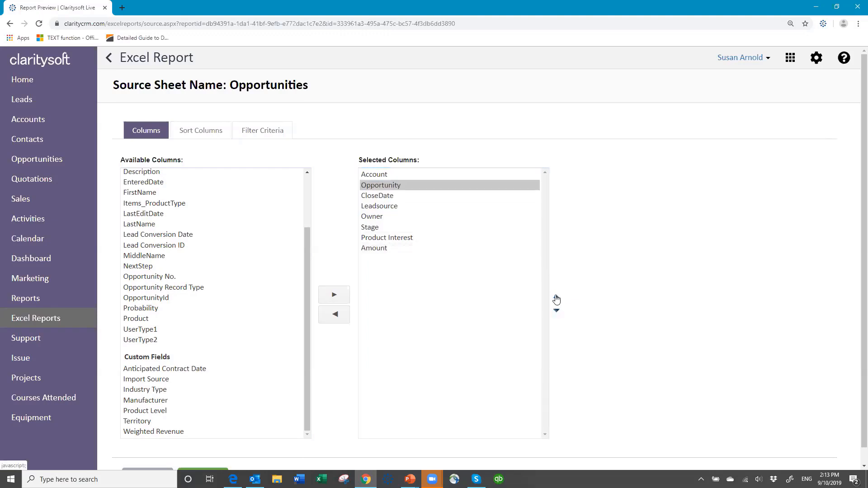
- Move CloseDate directly before Amount and Product Interest directly after Leadsource in the selected columns
{"action": "left_click", "coordinate": [385, 197]}
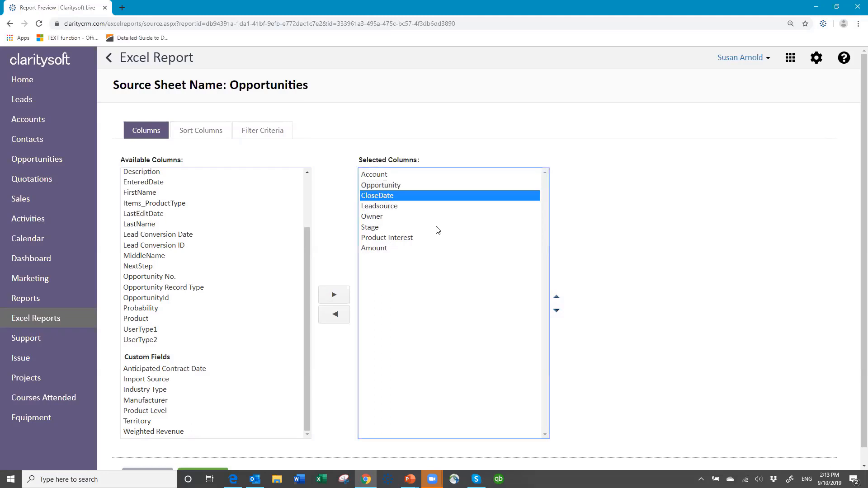
{"action": "left_click", "coordinate": [557, 311]}
{"action": "left_click", "coordinate": [557, 311]}
{"action": "left_click", "coordinate": [557, 311]}
{"action": "left_click", "coordinate": [557, 311]}
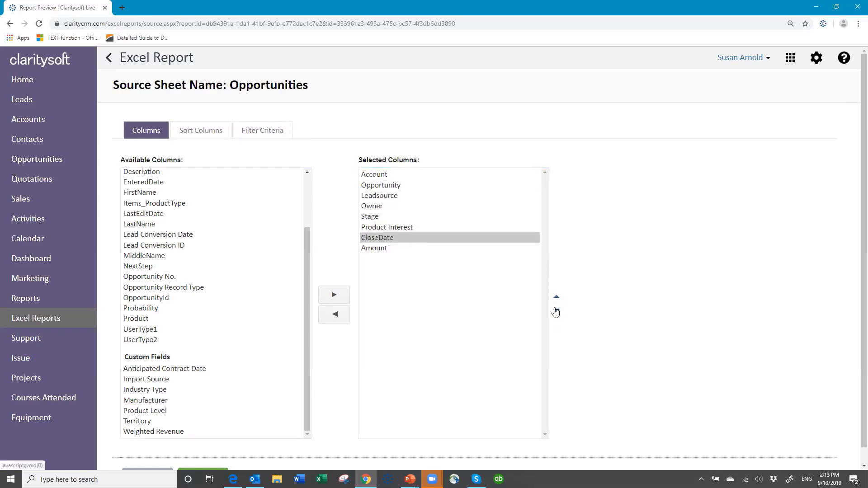
{"action": "left_click", "coordinate": [389, 227]}
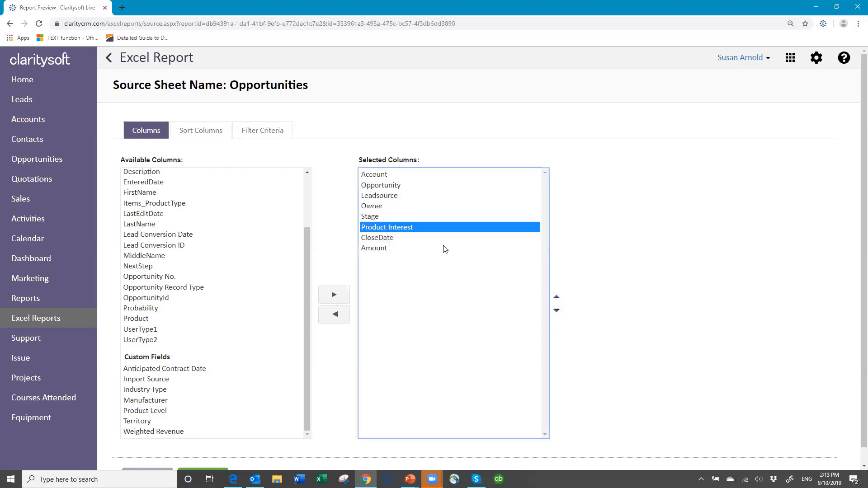
{"action": "left_click", "coordinate": [555, 299]}
{"action": "left_click", "coordinate": [555, 299]}
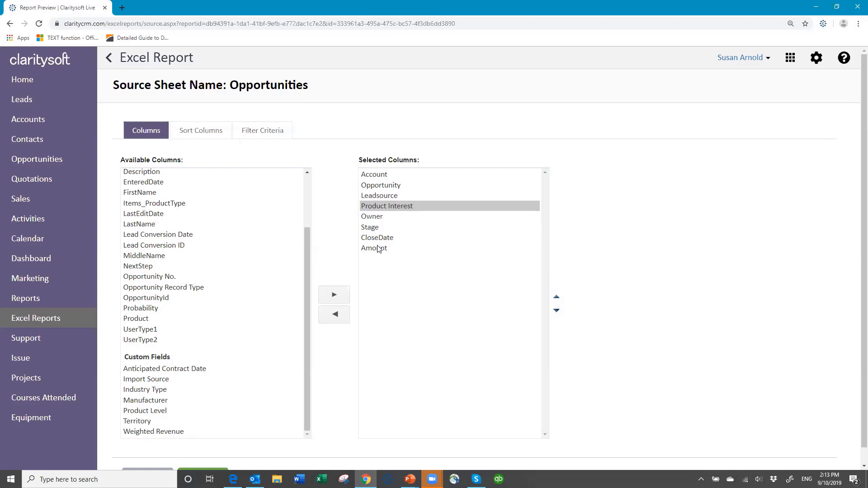
- Sort the Opportunities source by Account first and CloseDate next, both ascending
{"action": "left_click", "coordinate": [204, 134]}
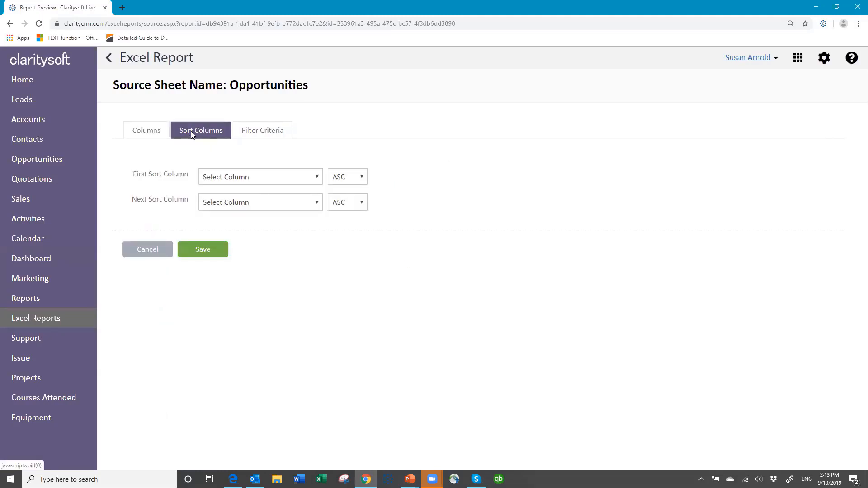
{"action": "left_click", "coordinate": [318, 179]}
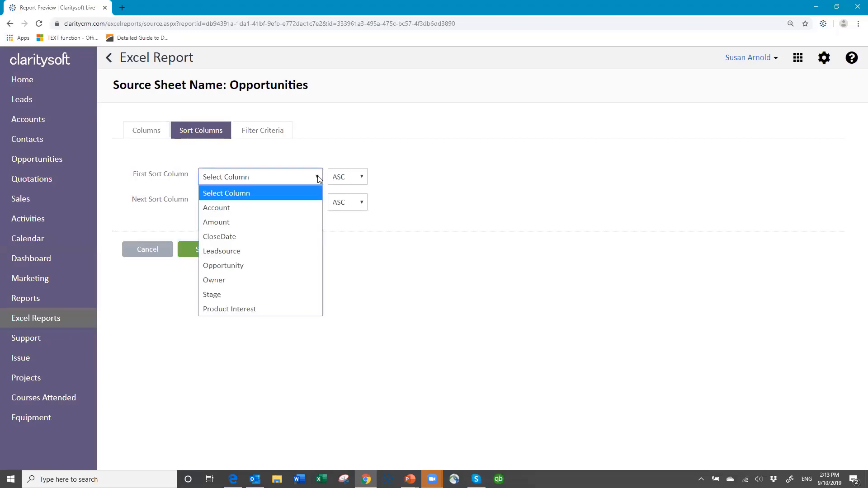
{"action": "left_click", "coordinate": [259, 209]}
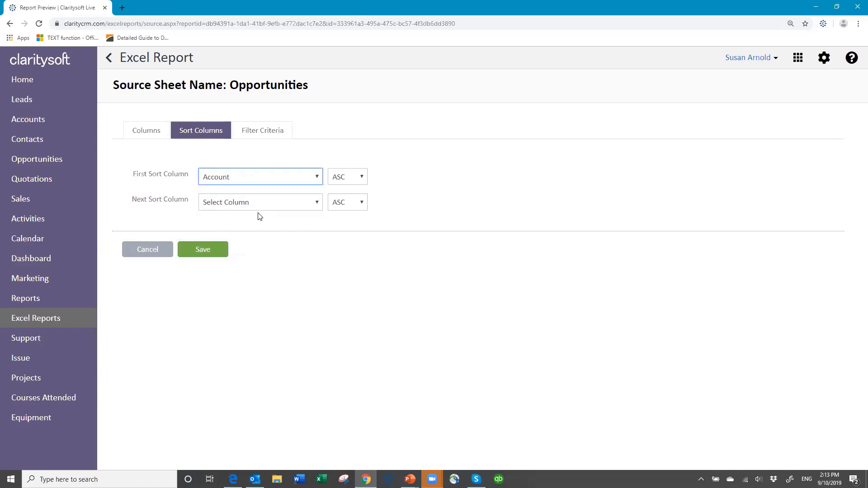
{"action": "left_click", "coordinate": [316, 206]}
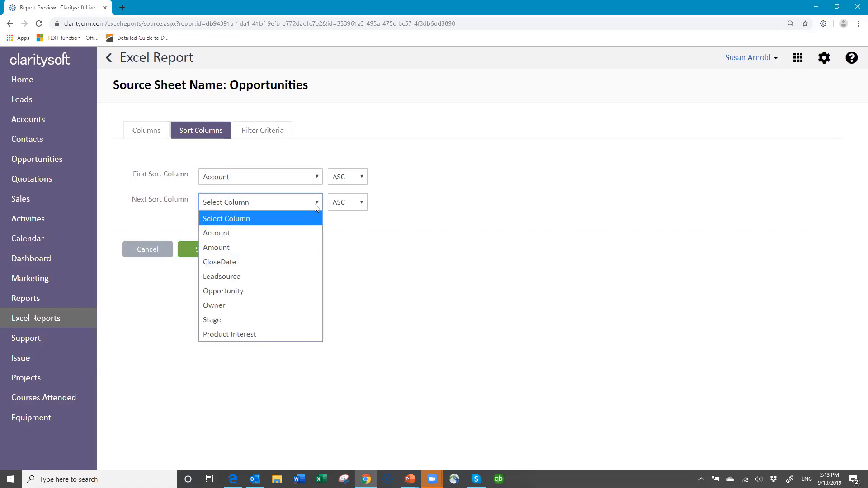
{"action": "left_click", "coordinate": [263, 261]}
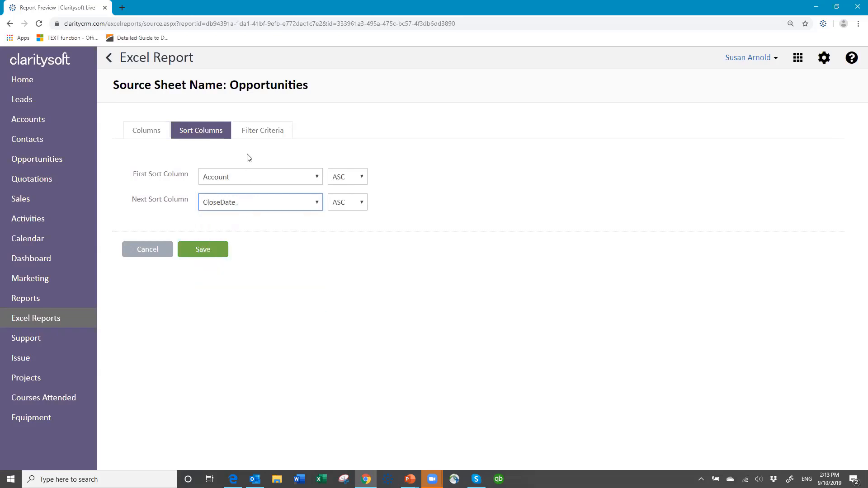
- Add a time-based filter that limits CloseDate to this 1 month
{"action": "left_click", "coordinate": [262, 131]}
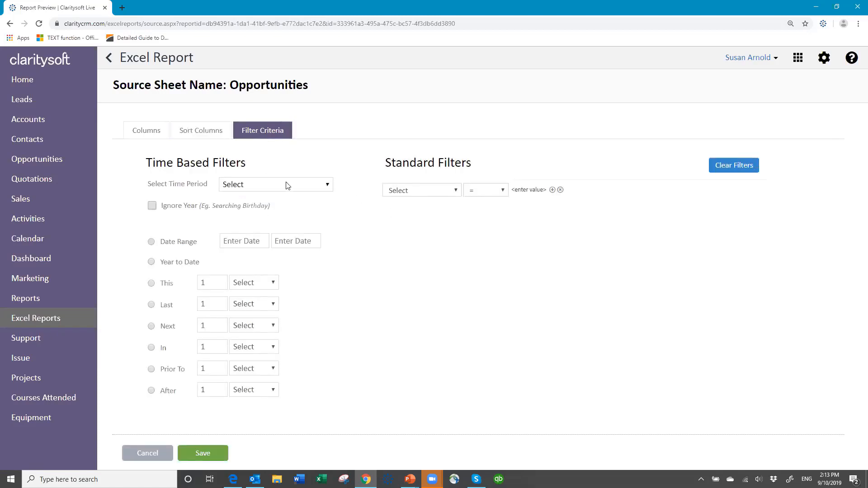
{"action": "left_click", "coordinate": [328, 186]}
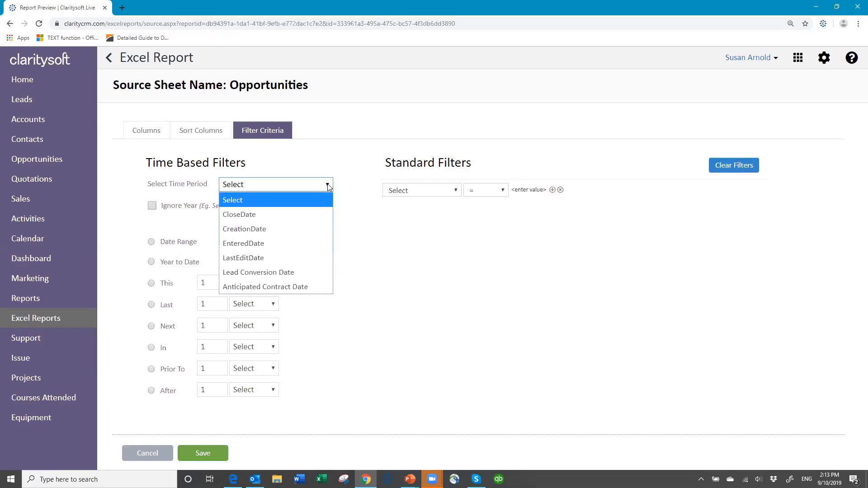
{"action": "left_click", "coordinate": [271, 214]}
{"action": "left_click", "coordinate": [152, 283]}
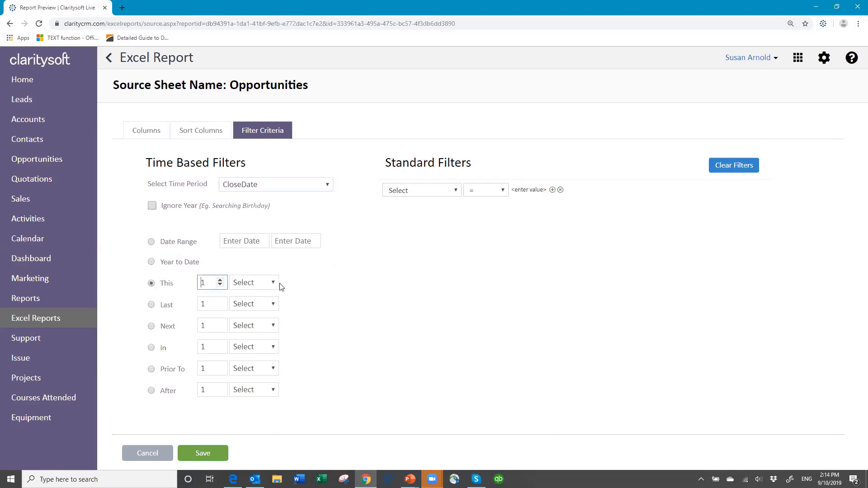
{"action": "left_click", "coordinate": [276, 283]}
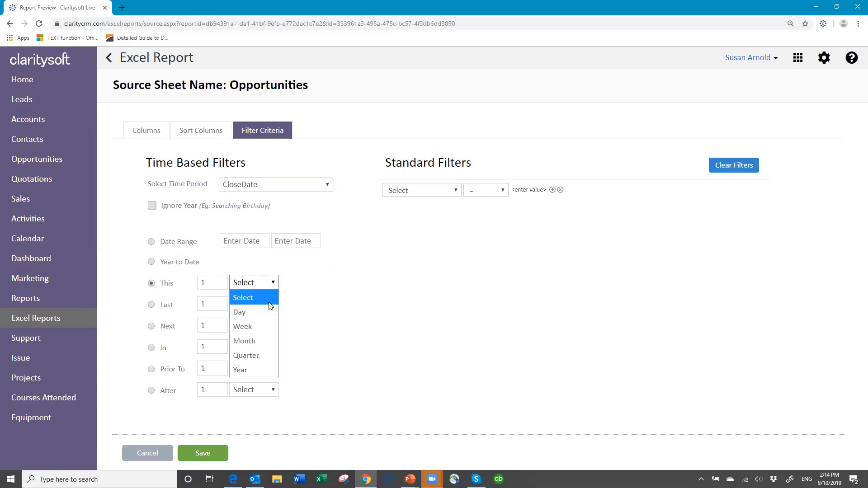
{"action": "left_click", "coordinate": [267, 340]}
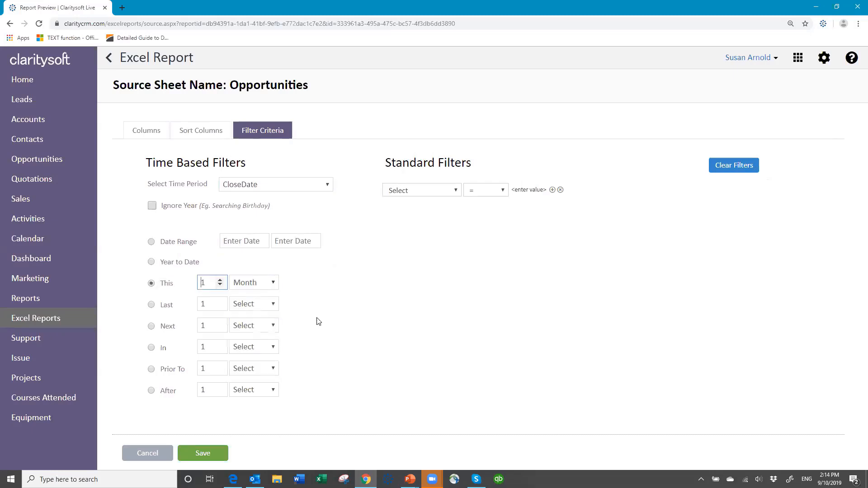
- Add a standard filter requiring Stage <> "Won"
{"action": "left_click", "coordinate": [456, 192]}
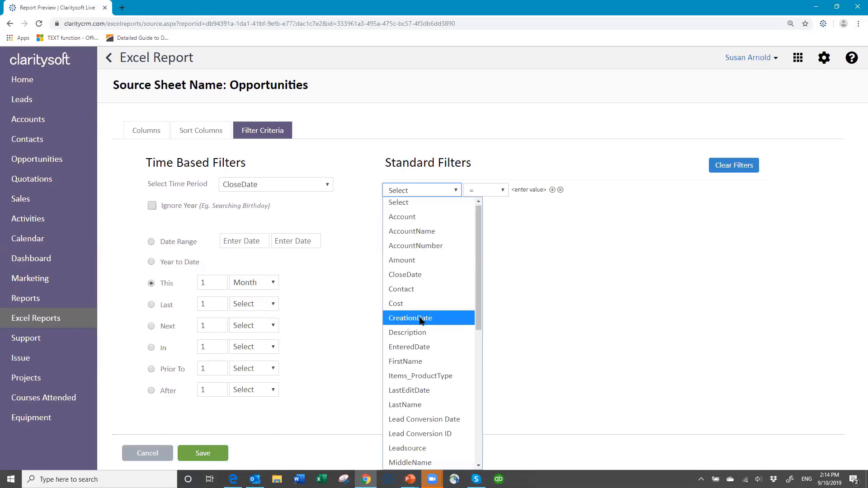
{"action": "scroll", "coordinate": [419, 320], "scroll_direction": "down", "scroll_amount": 4}
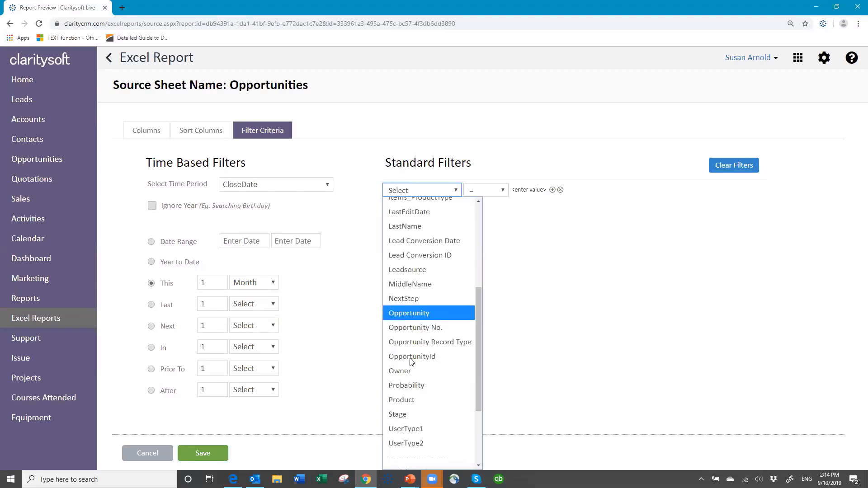
{"action": "left_click", "coordinate": [421, 413]}
{"action": "left_click", "coordinate": [504, 189]}
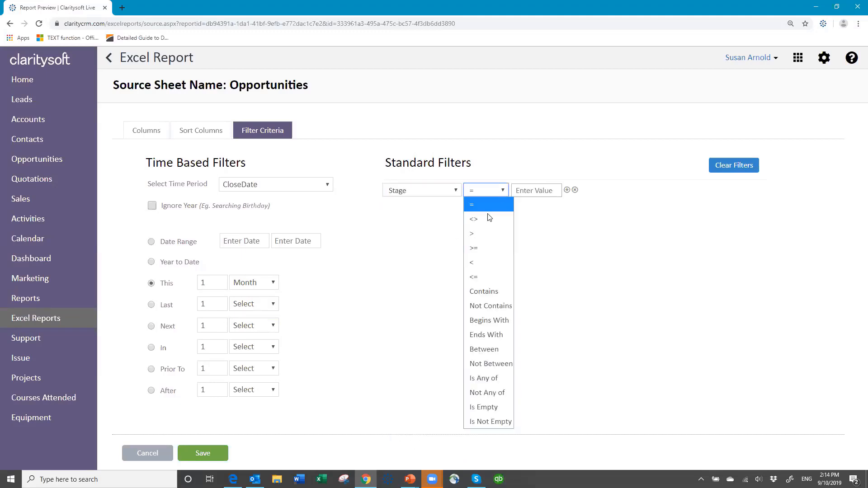
{"action": "left_click", "coordinate": [486, 214]}
{"action": "left_click", "coordinate": [528, 190]}
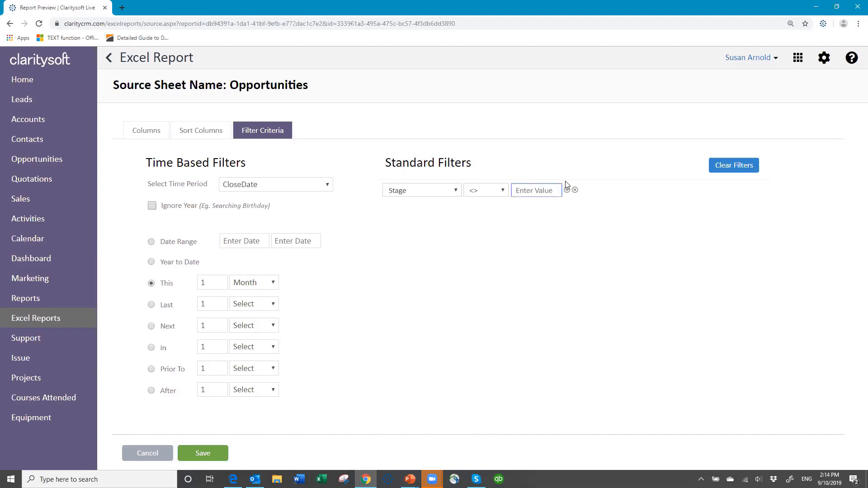
{"action": "type", "text": "Won"}
- Add a second standard filter joined with And that requires Stage <> "Lost"
{"action": "left_click", "coordinate": [567, 190]}
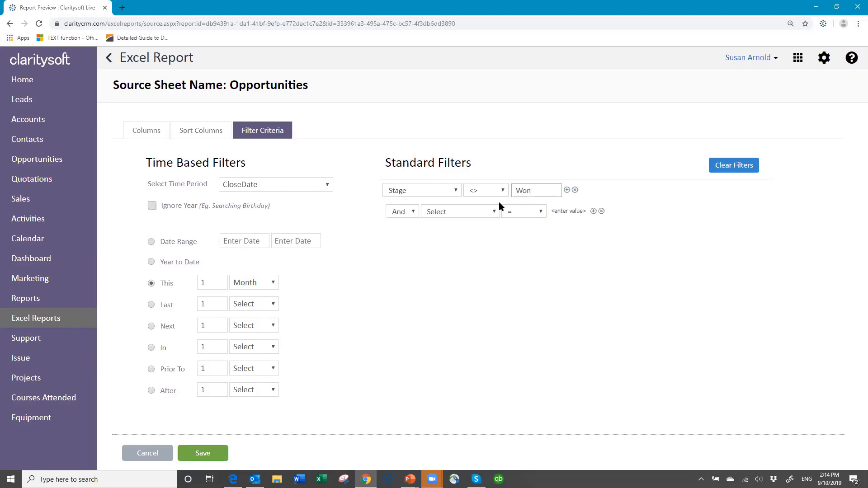
{"action": "left_click", "coordinate": [493, 212]}
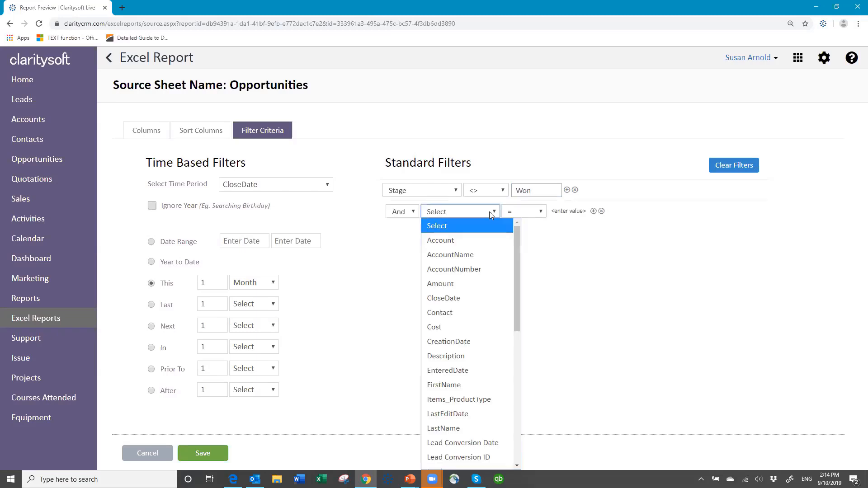
{"action": "scroll", "coordinate": [465, 334], "scroll_direction": "down", "scroll_amount": 6}
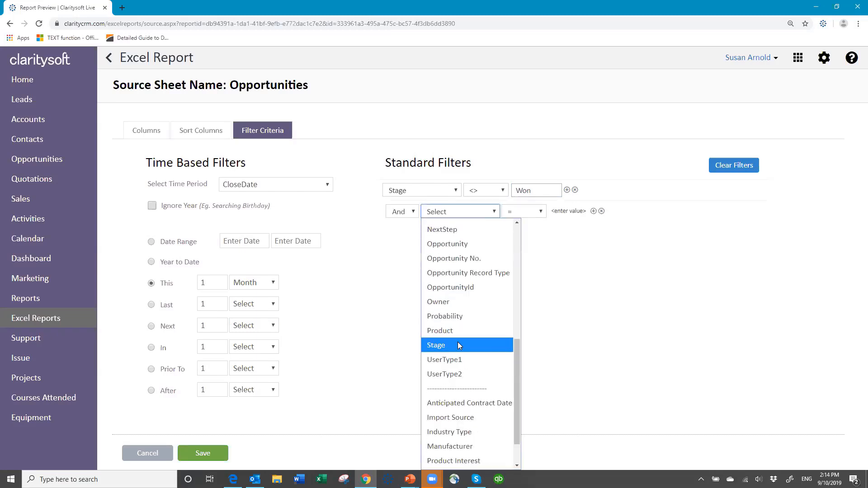
{"action": "left_click", "coordinate": [458, 345]}
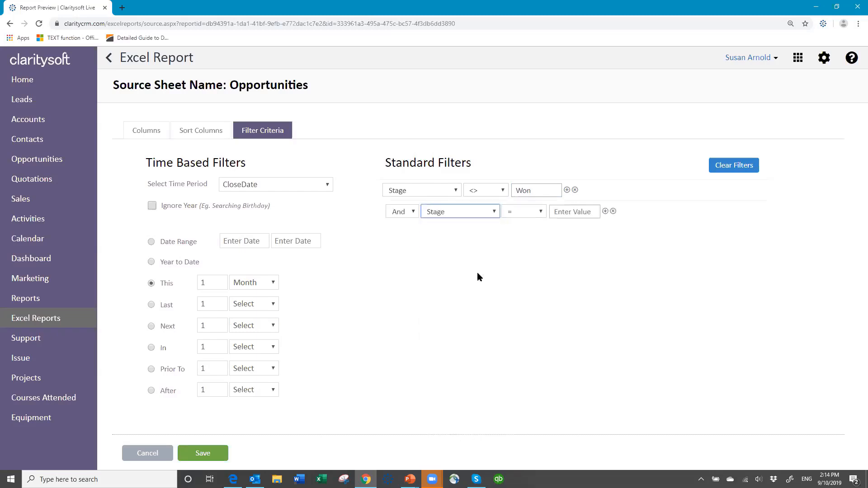
{"action": "left_click", "coordinate": [540, 212]}
{"action": "left_click", "coordinate": [526, 247]}
{"action": "left_click", "coordinate": [583, 215]}
{"action": "type", "text": "Lost"}
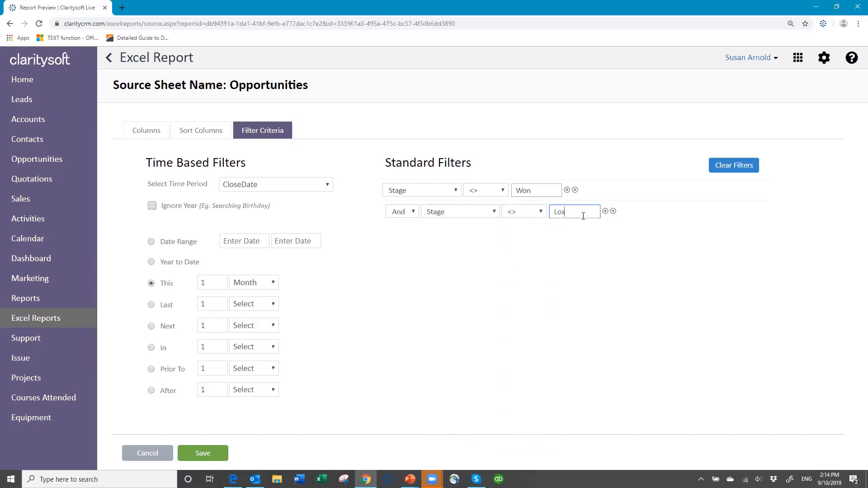
- Add a third And filter requiring Stage <> "No Decision" and save the source settings
{"action": "left_click", "coordinate": [606, 212]}
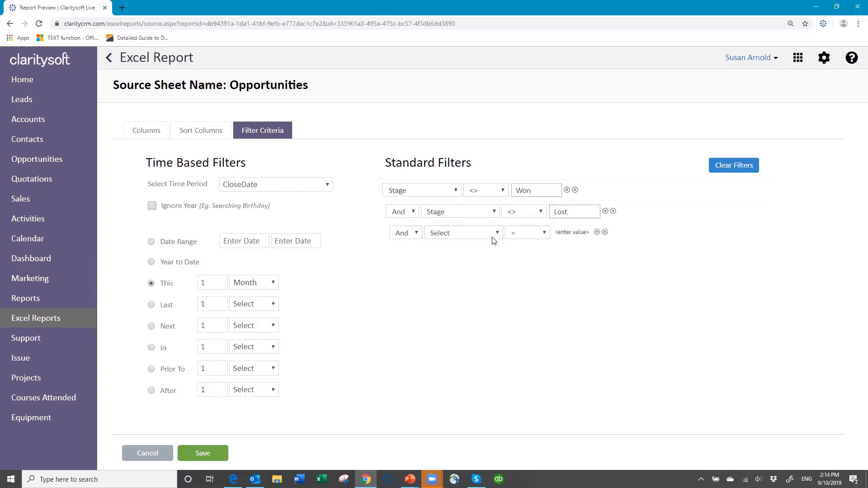
{"action": "left_click", "coordinate": [498, 233]}
{"action": "scroll", "coordinate": [468, 280], "scroll_direction": "down", "scroll_amount": 10}
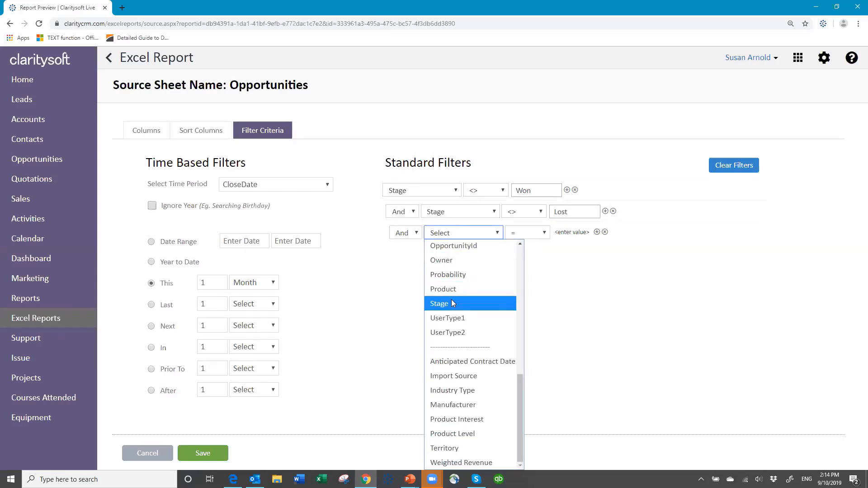
{"action": "left_click", "coordinate": [452, 304]}
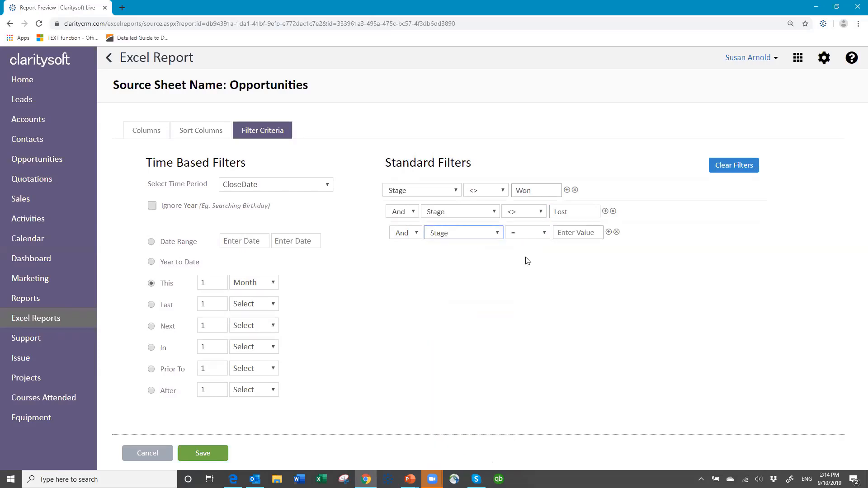
{"action": "left_click", "coordinate": [545, 233]}
{"action": "left_click", "coordinate": [524, 262]}
{"action": "left_click", "coordinate": [575, 231]}
{"action": "type", "text": "No Dec"}
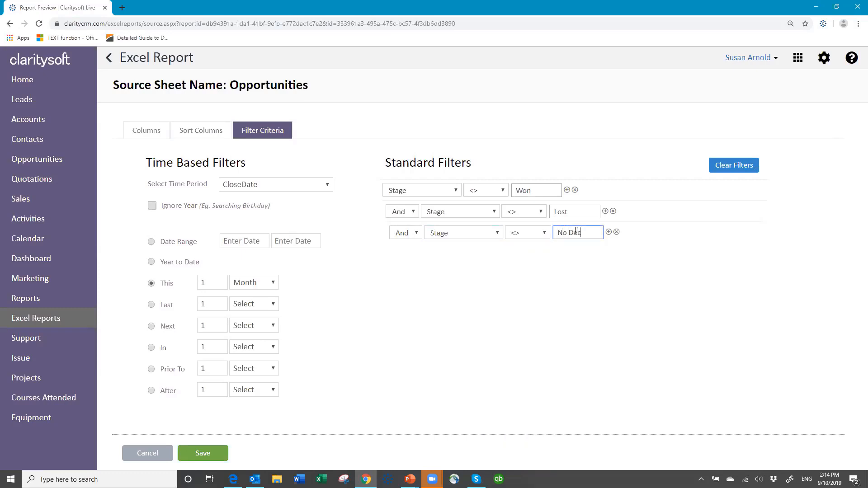
{"action": "type", "text": "ision"}
{"action": "left_click", "coordinate": [210, 454]}
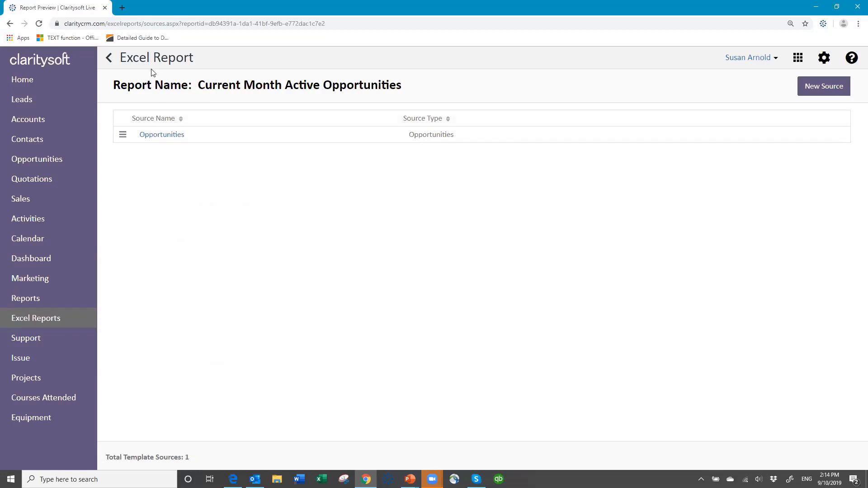
- Return to the Excel report list and download the template of the Current Month Active Opportunities report
{"action": "left_click", "coordinate": [818, 88]}
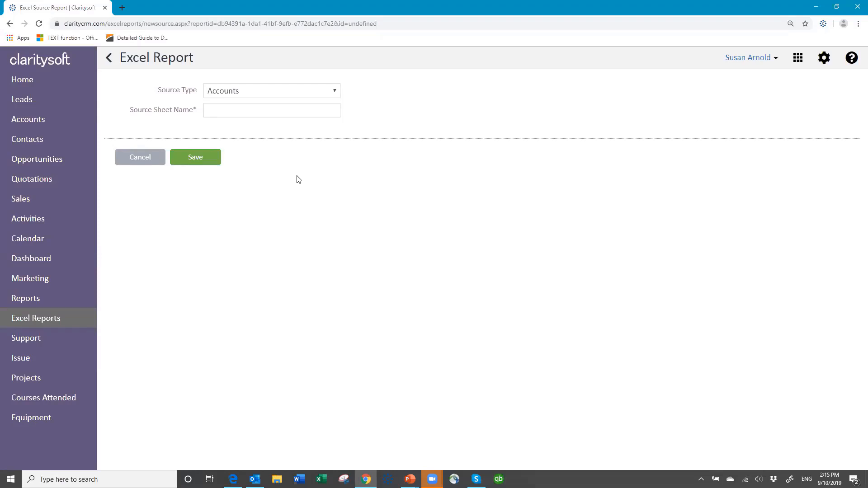
{"action": "left_click", "coordinate": [140, 157]}
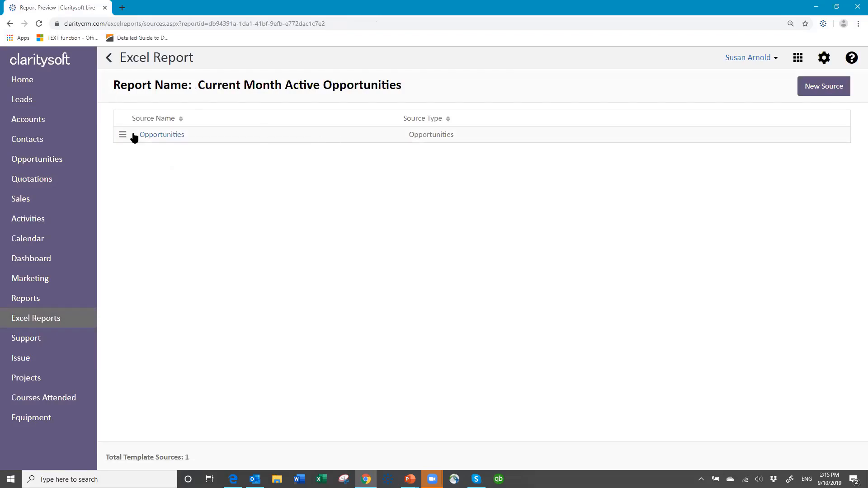
{"action": "left_click", "coordinate": [111, 60]}
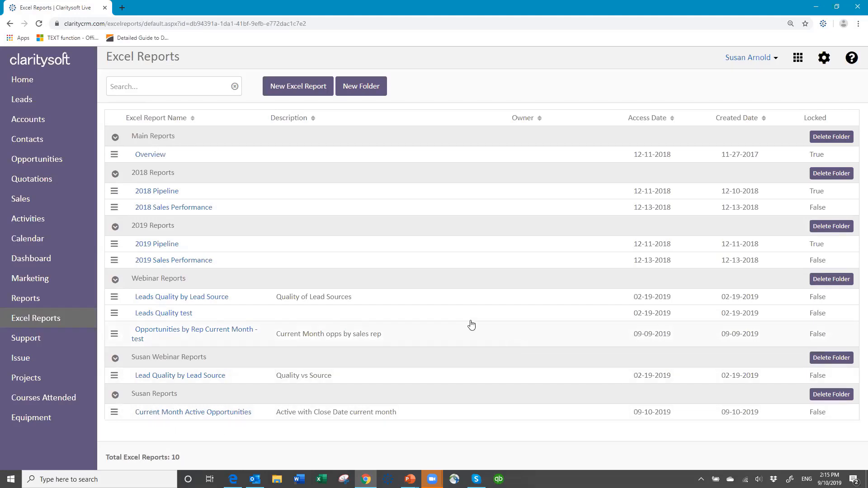
{"action": "left_click", "coordinate": [114, 413]}
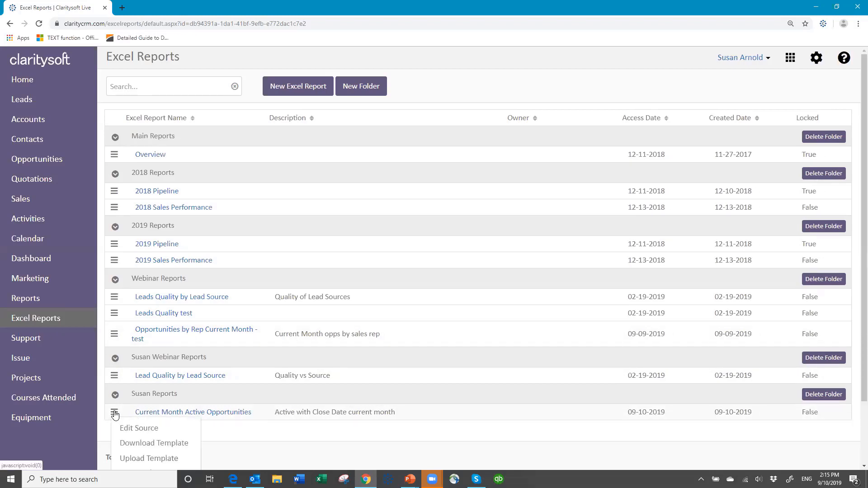
{"action": "left_click", "coordinate": [165, 444]}
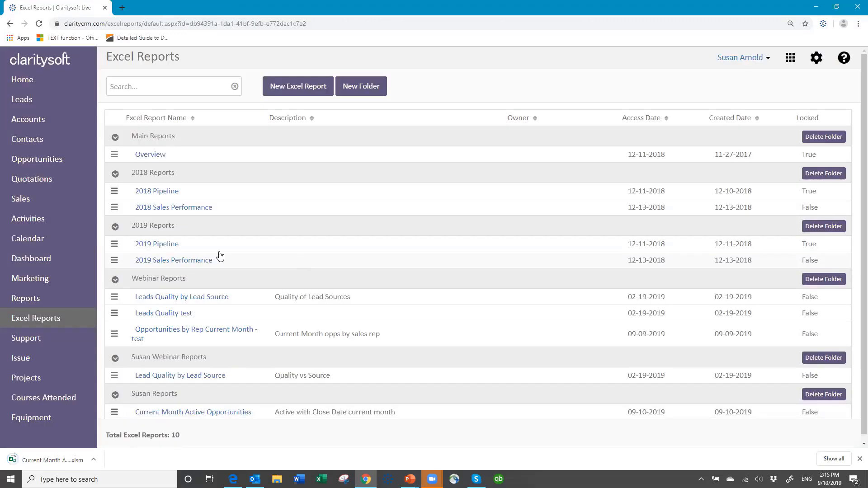
- Open the downloaded template in Excel and enable both editing and its macro content
{"action": "left_click", "coordinate": [48, 459]}
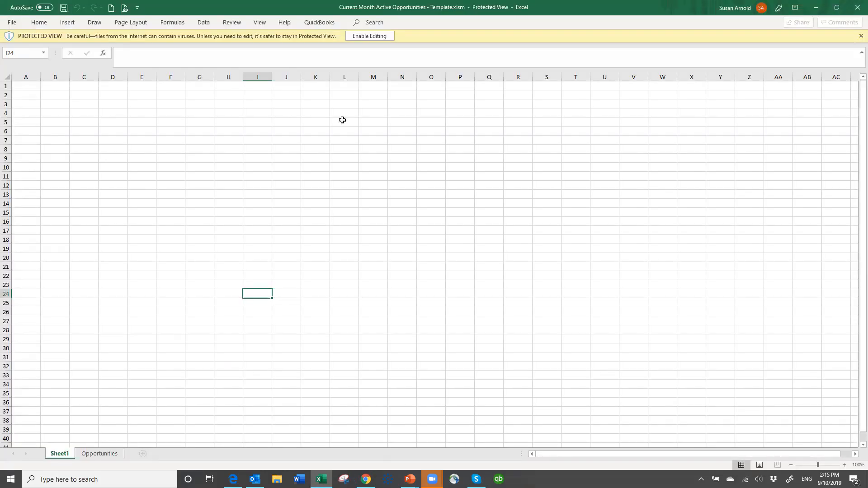
{"action": "left_click", "coordinate": [363, 36]}
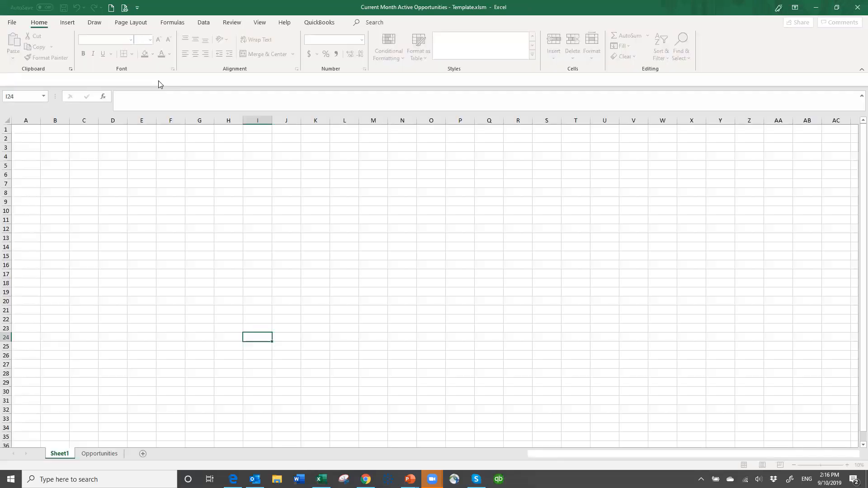
{"action": "left_click", "coordinate": [177, 78]}
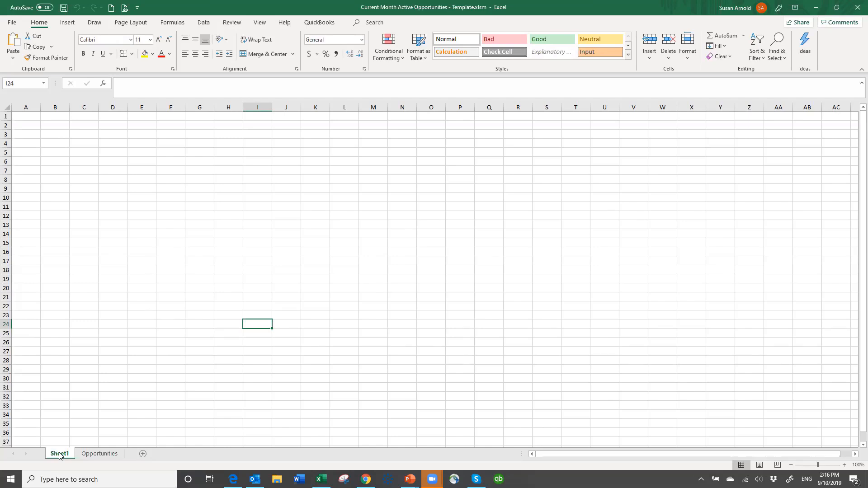
- Create a PivotTable at cell B3 of Sheet1 from the range B2:I94 of the Opportunities sheet
{"action": "left_click", "coordinate": [100, 453]}
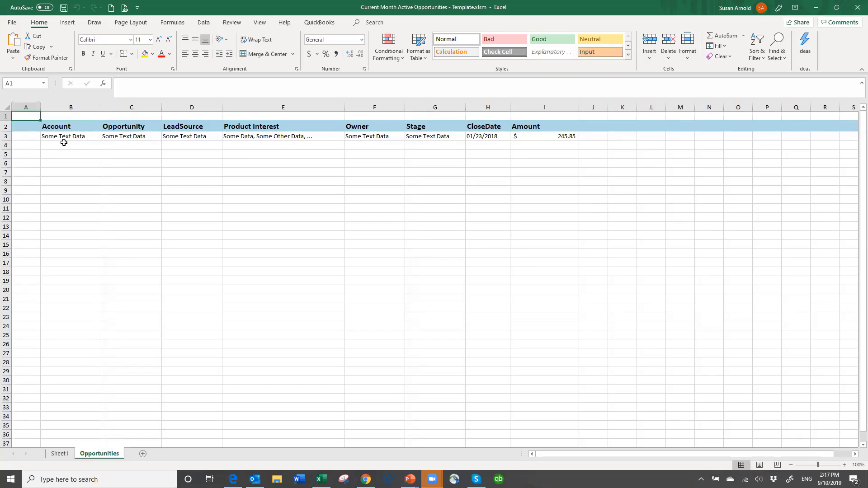
{"action": "left_click", "coordinate": [58, 454]}
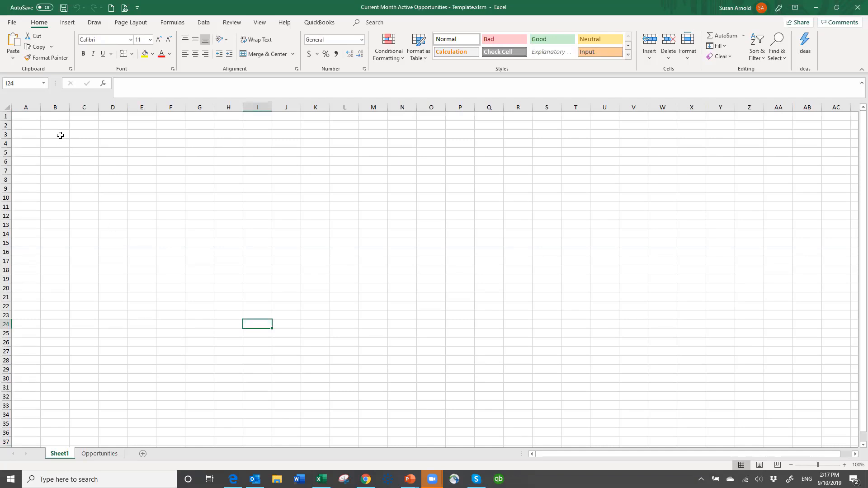
{"action": "left_click", "coordinate": [58, 135]}
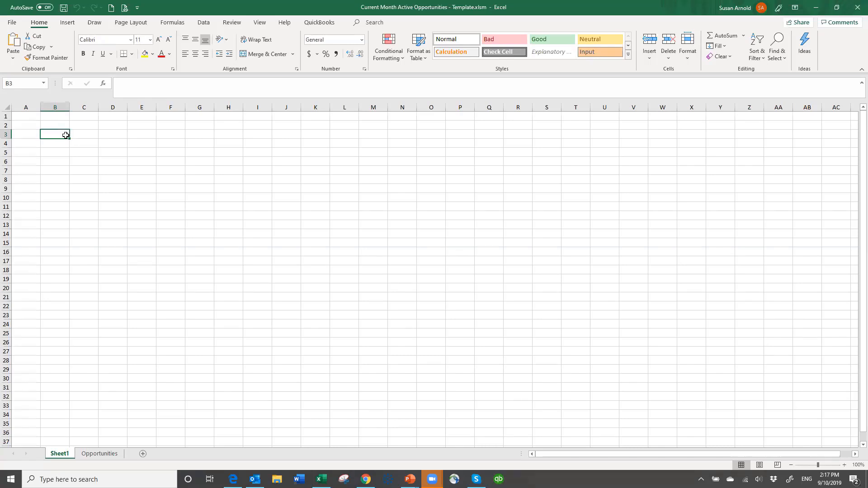
{"action": "left_click", "coordinate": [67, 23]}
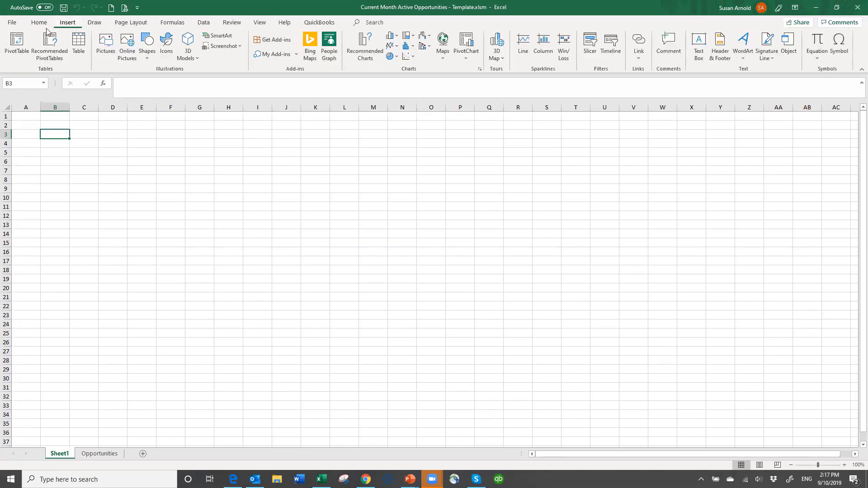
{"action": "left_click", "coordinate": [17, 43]}
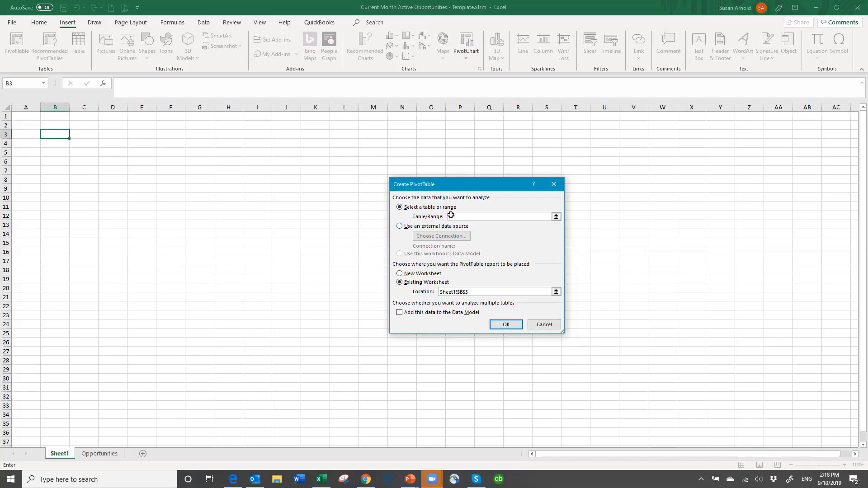
{"action": "left_click", "coordinate": [100, 453]}
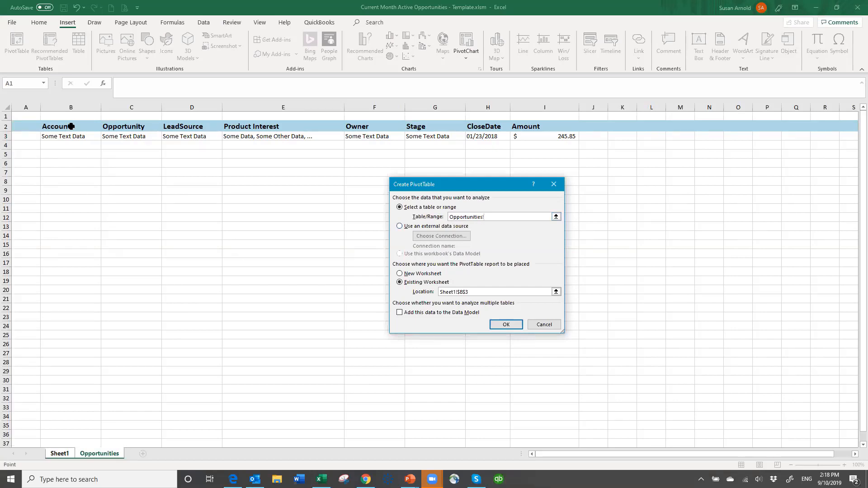
{"action": "left_click_drag", "start_coordinate": [72, 126], "coordinate": [545, 139]}
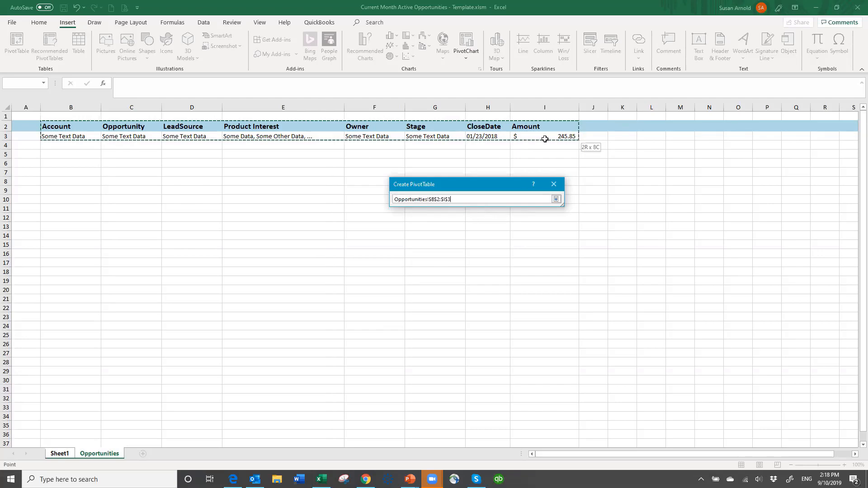
{"action": "left_click_drag", "start_coordinate": [545, 138], "coordinate": [537, 433]}
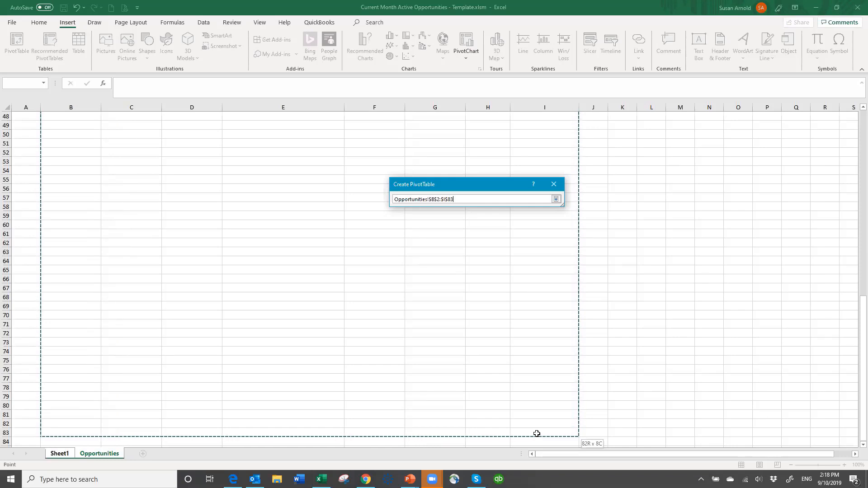
{"action": "left_click_drag", "start_coordinate": [542, 454], "coordinate": [524, 434]}
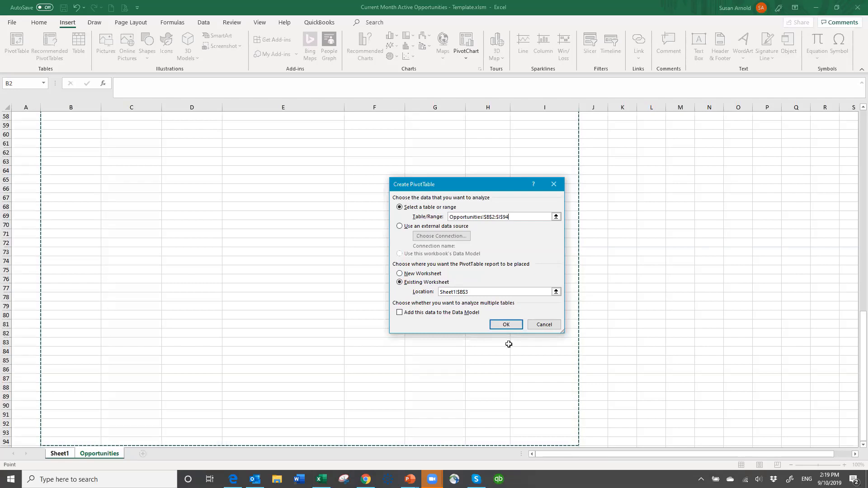
{"action": "left_click", "coordinate": [505, 325]}
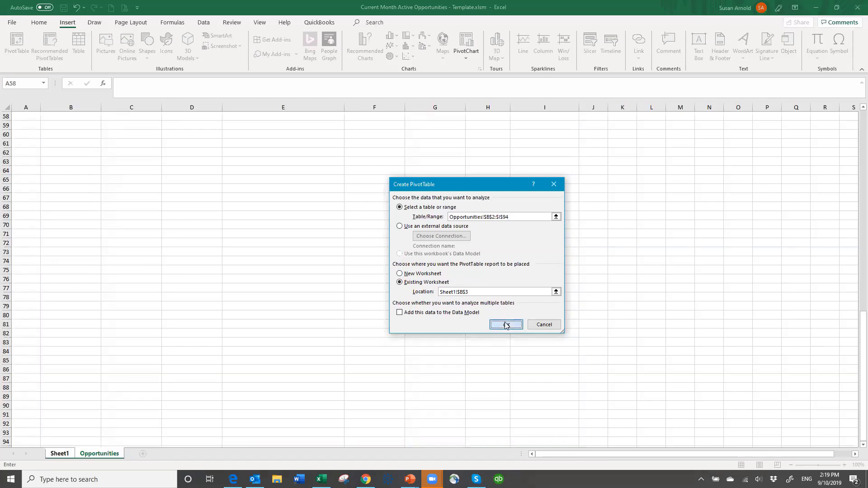
{"action": "left_click", "coordinate": [506, 324]}
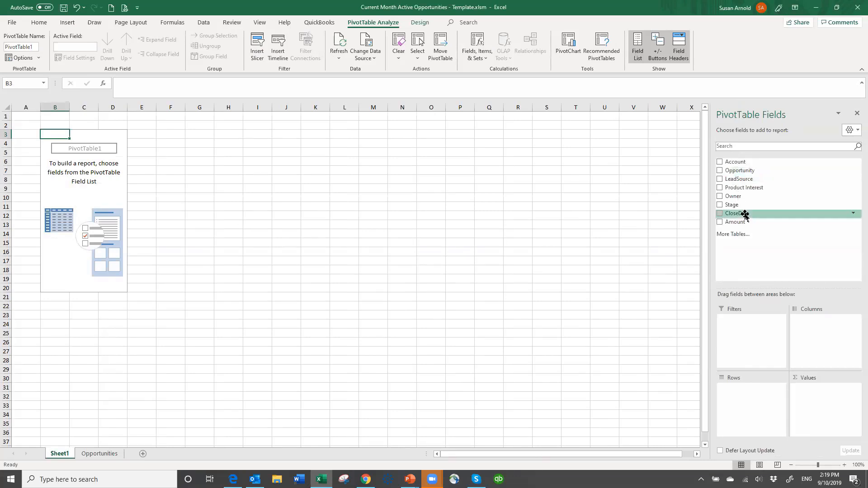
- Add Owner as the PivotTable's row field and the sum of Amount as its values
{"action": "left_click", "coordinate": [720, 197]}
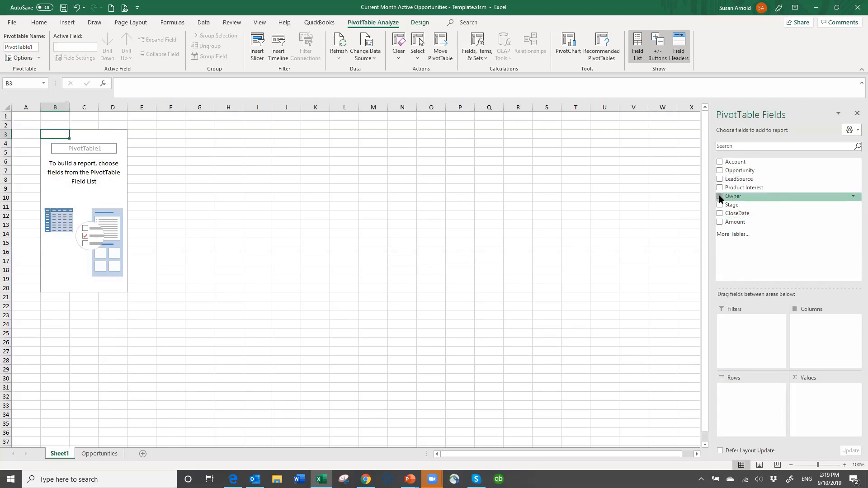
{"action": "left_click", "coordinate": [720, 222]}
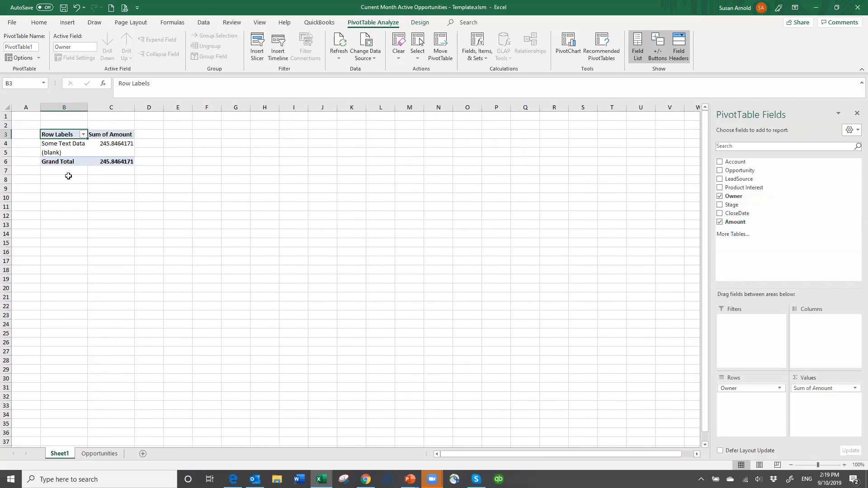
{"action": "mouse_move", "coordinate": [112, 155]}
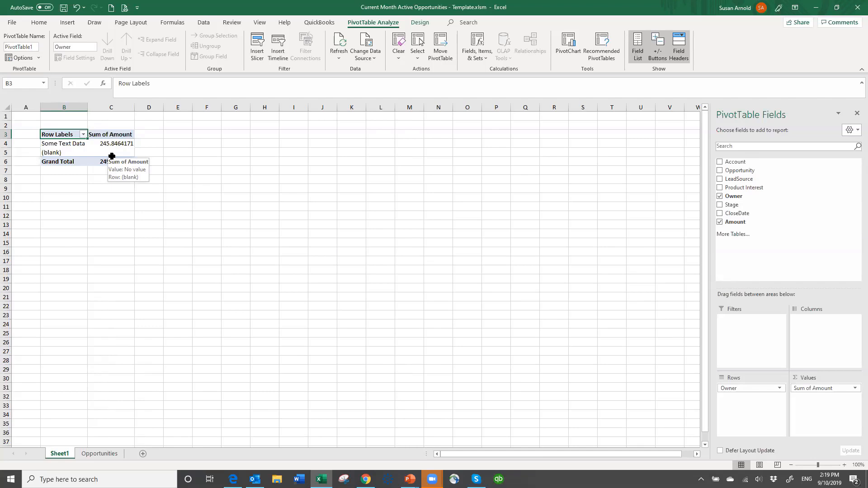
- Fill the sample data row on the Opportunities sheet from row 3 down through row 10
{"action": "left_click", "coordinate": [99, 454]}
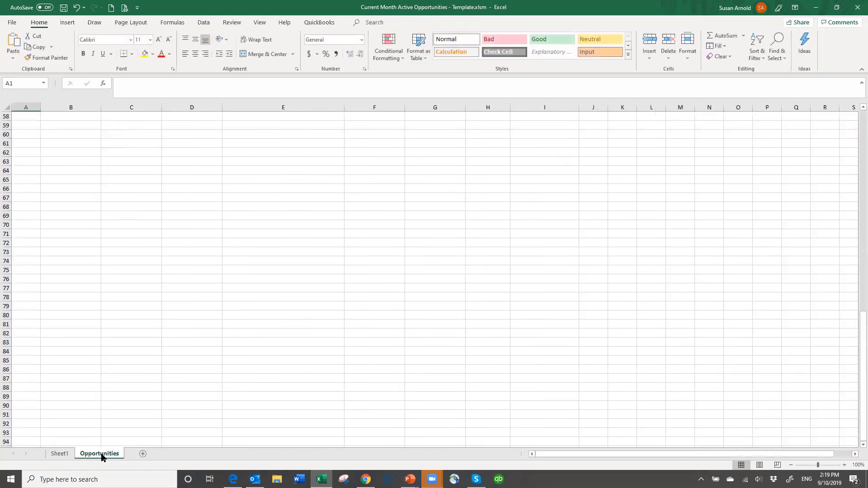
{"action": "scroll", "coordinate": [102, 245], "scroll_direction": "up", "scroll_amount": 18}
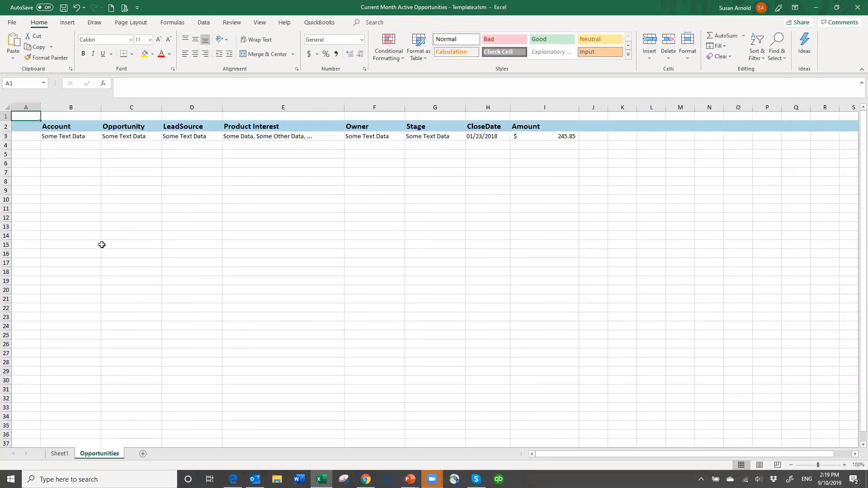
{"action": "left_click", "coordinate": [88, 136]}
{"action": "left_click_drag", "start_coordinate": [87, 136], "coordinate": [591, 210]}
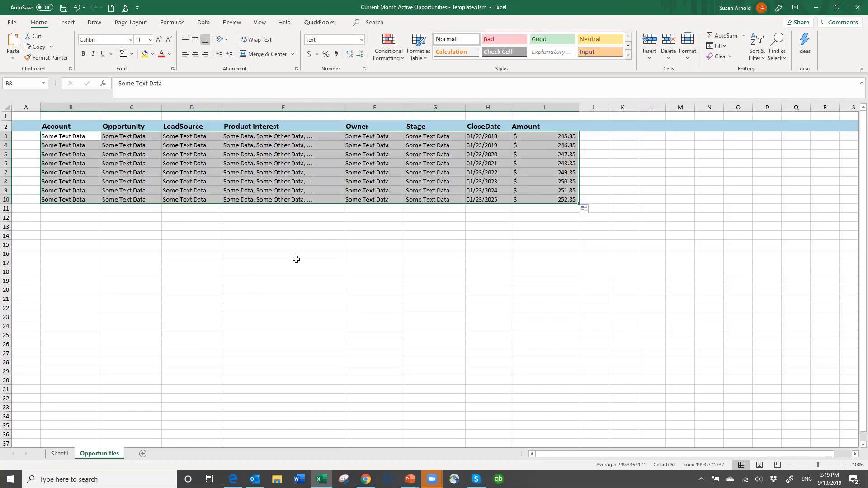
- Enter a sample owner's full name in cell F3 and fill it down through F5
{"action": "left_click", "coordinate": [365, 139]}
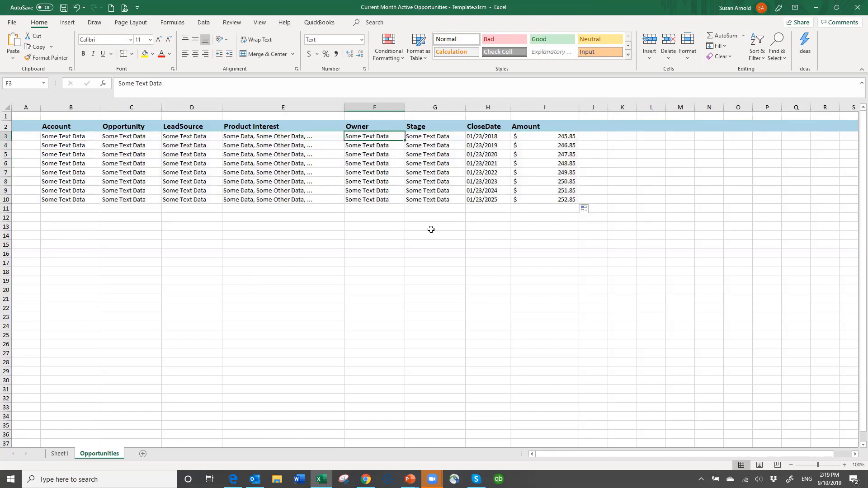
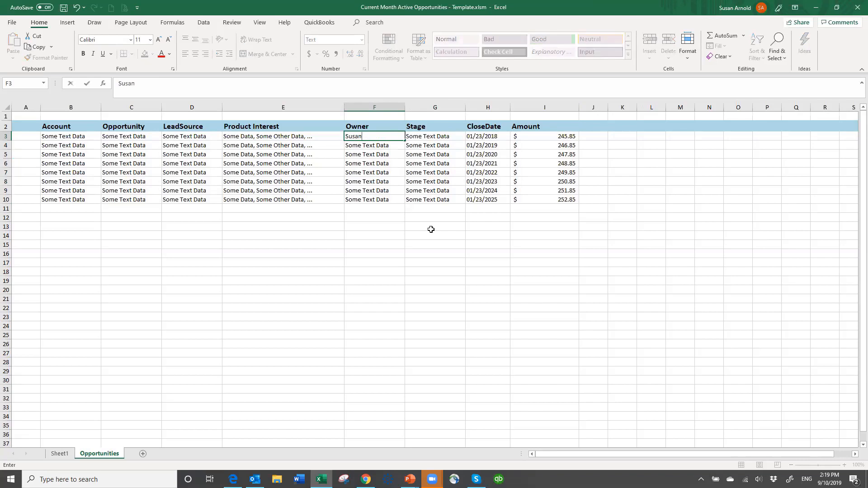
{"action": "type", "text": "rnold"}
{"action": "key", "text": "ctrl+Return"}
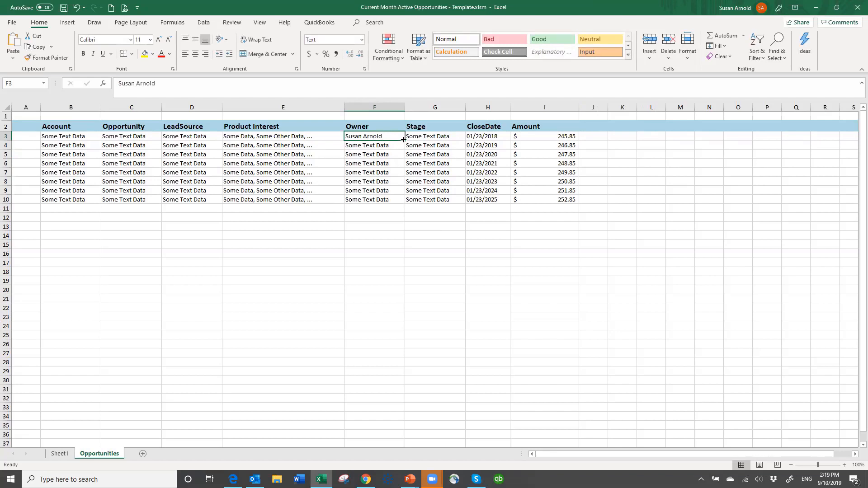
{"action": "left_click_drag", "start_coordinate": [404, 140], "coordinate": [408, 160]}
- Enter a second sample owner's full name in cell F6 and fill it down through F8
{"action": "left_click", "coordinate": [353, 166]}
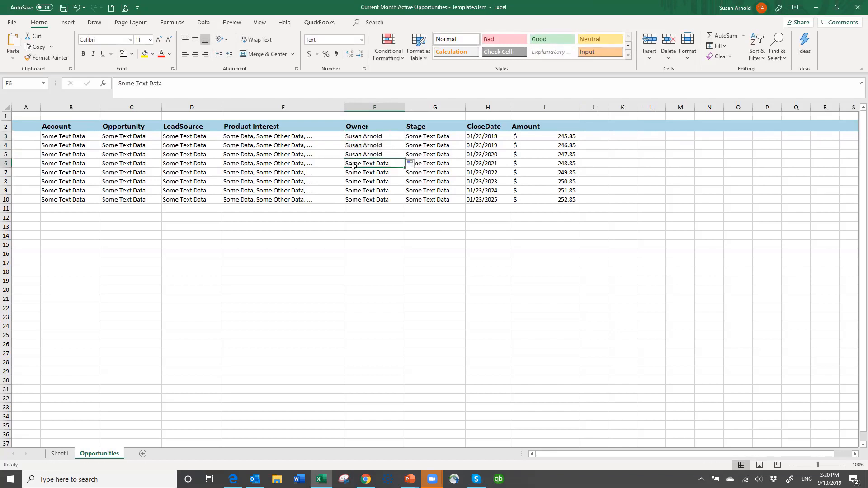
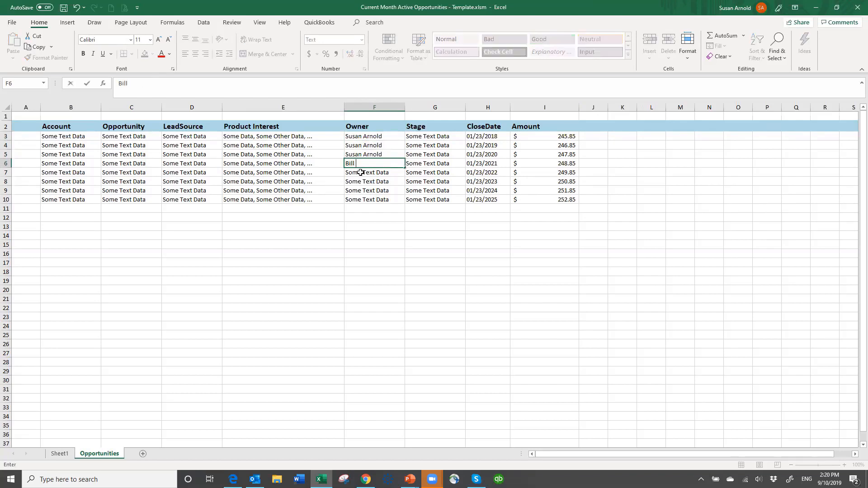
{"action": "key", "text": "ctrl+Return"}
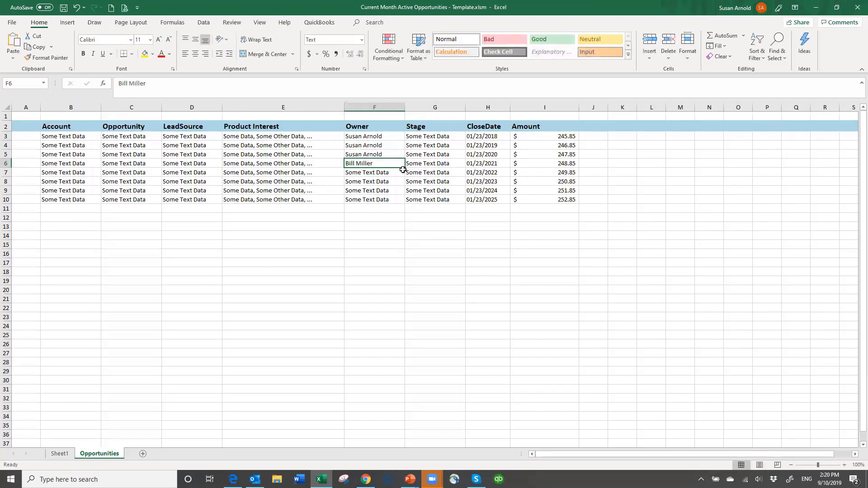
{"action": "left_click_drag", "start_coordinate": [405, 167], "coordinate": [401, 187]}
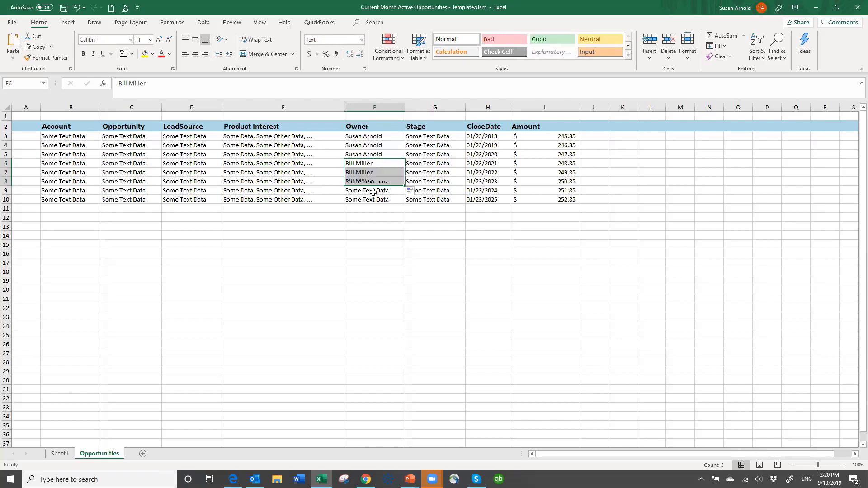
- Enter a third sample owner's full name in F9, fill it into F10, and refresh the PivotTable on Sheet1
{"action": "left_click", "coordinate": [372, 191]}
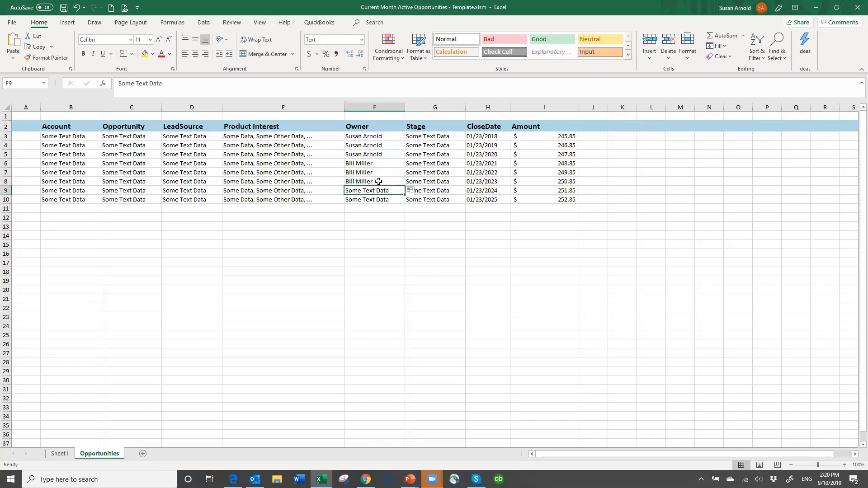
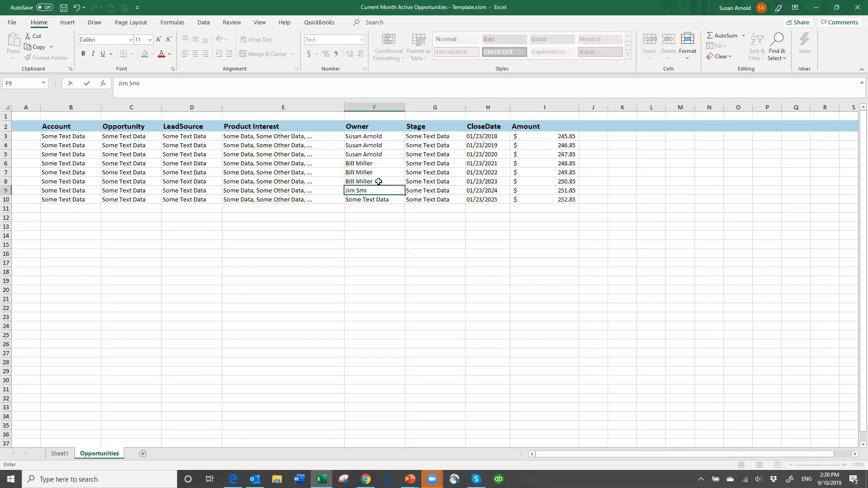
{"action": "key", "text": "ctrl+Return"}
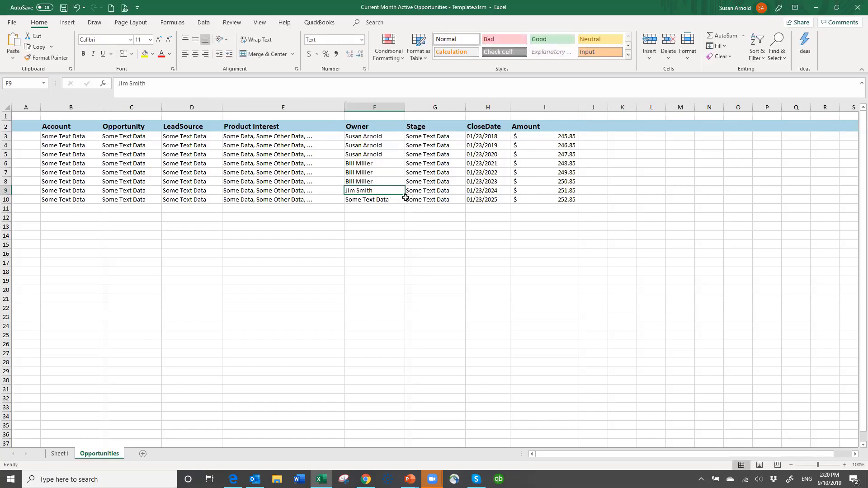
{"action": "mouse_move", "coordinate": [406, 198]}
{"action": "left_mouse_down"}
{"action": "mouse_move", "coordinate": [387, 191]}
{"action": "mouse_move", "coordinate": [404, 204]}
{"action": "left_mouse_up"}
{"action": "left_click", "coordinate": [387, 191]}
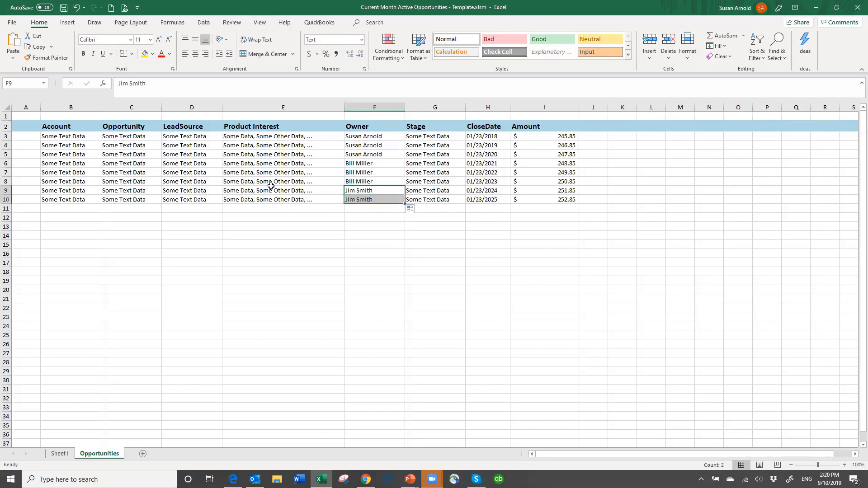
{"action": "left_click", "coordinate": [58, 453]}
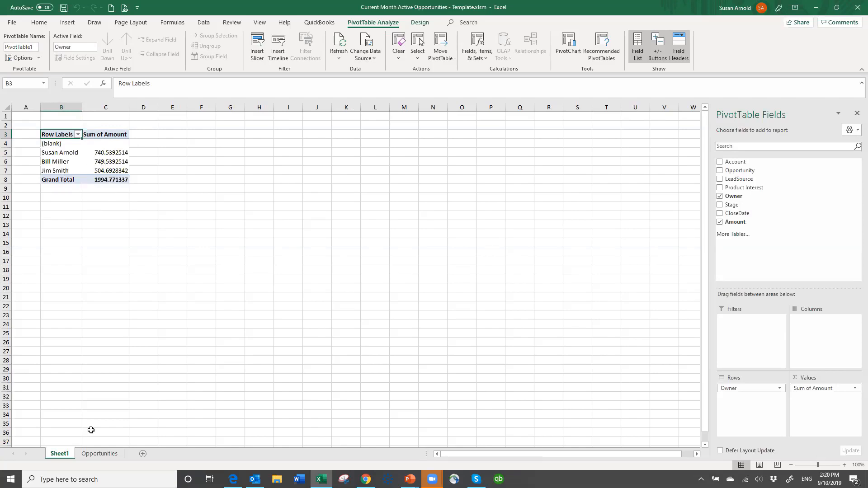
- Set the Amount values on the Opportunities sheet to 5,000 in I3, 4,000 in I4 and 56,700 in I5
{"action": "left_click", "coordinate": [101, 454]}
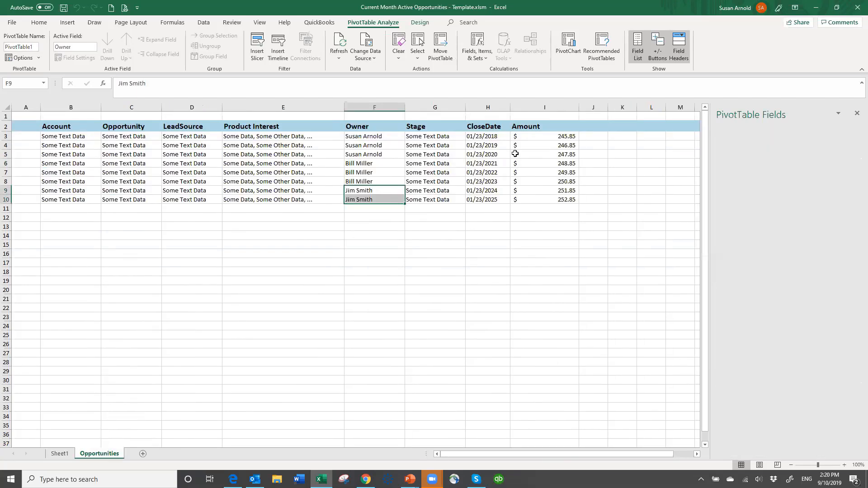
{"action": "left_click", "coordinate": [560, 135]}
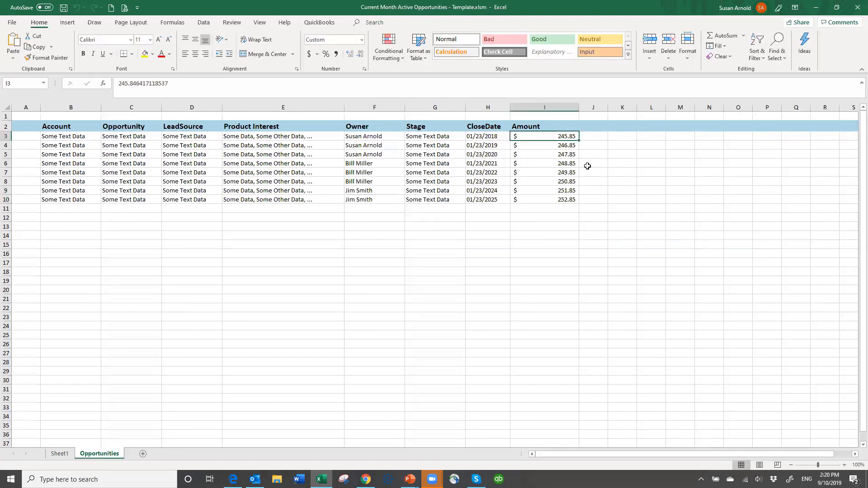
{"action": "type", "text": "5000"}
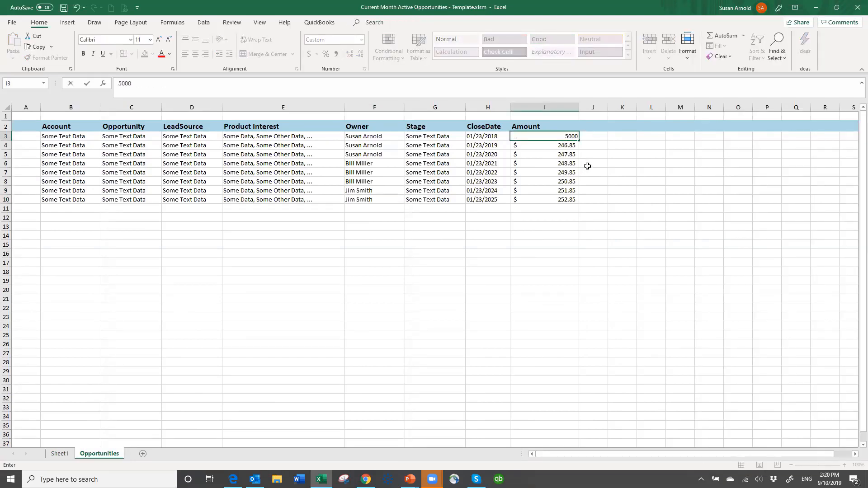
{"action": "key", "text": "Return"}
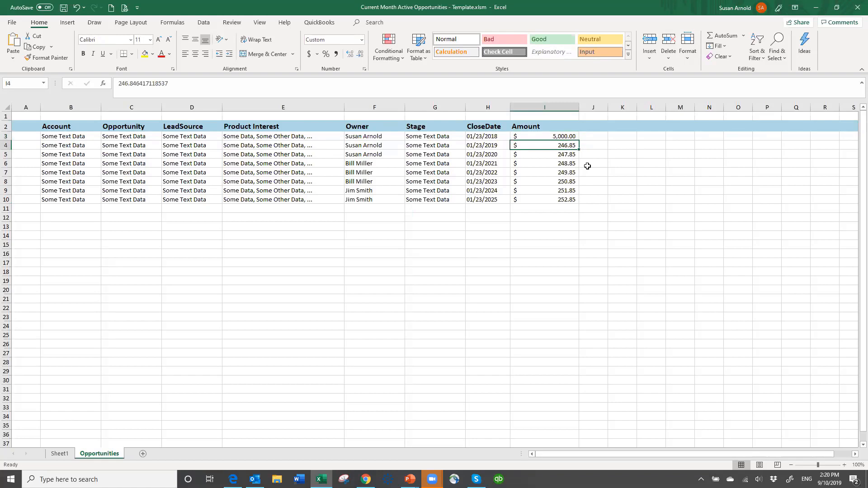
{"action": "type", "text": "4000"}
{"action": "key", "text": "Return"}
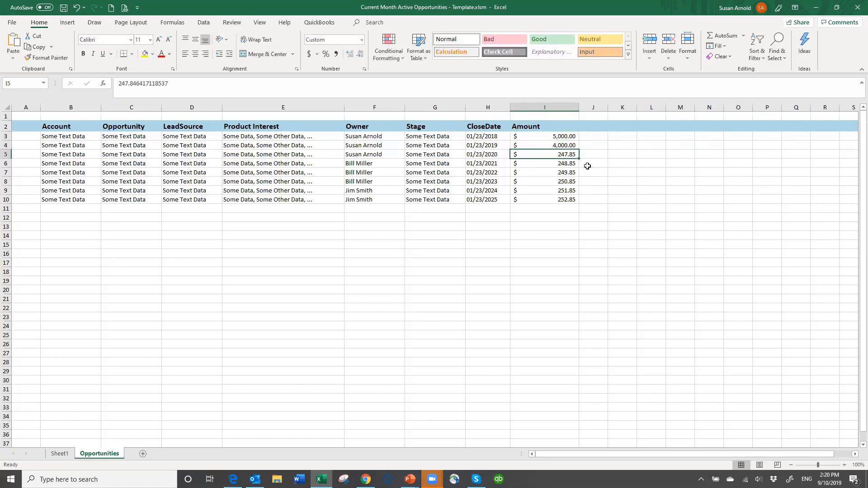
{"action": "type", "text": "567"}
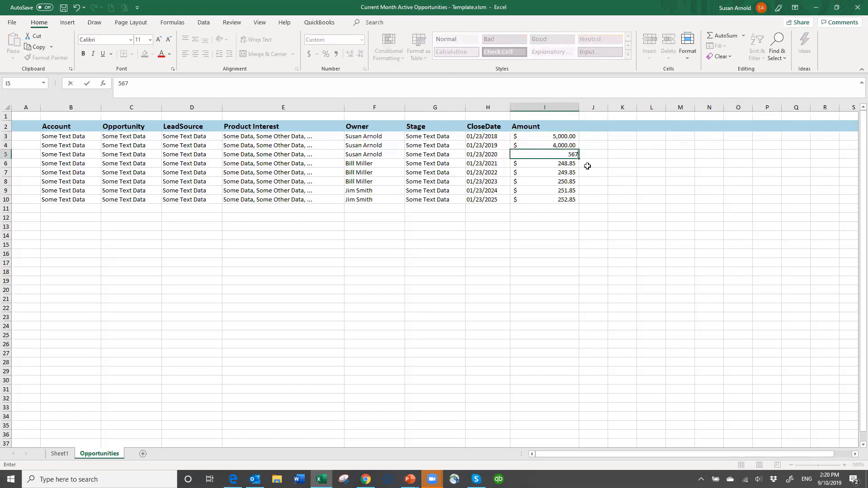
{"action": "type", "text": "6,700"}
{"action": "key", "text": "Return"}
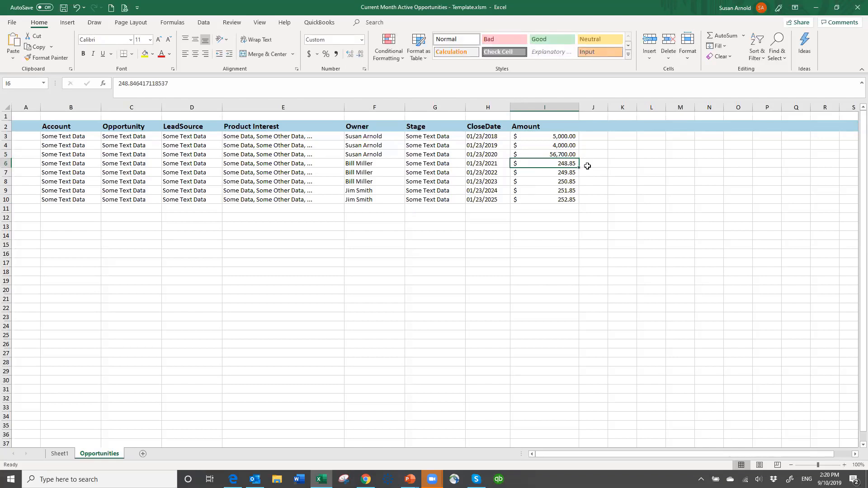
- Set the Amount values on the Opportunities sheet to 2,300 in I6, 12,345 in I7 and 56,789 in I8
{"action": "type", "text": "2,"}
{"action": "type", "text": "30"}
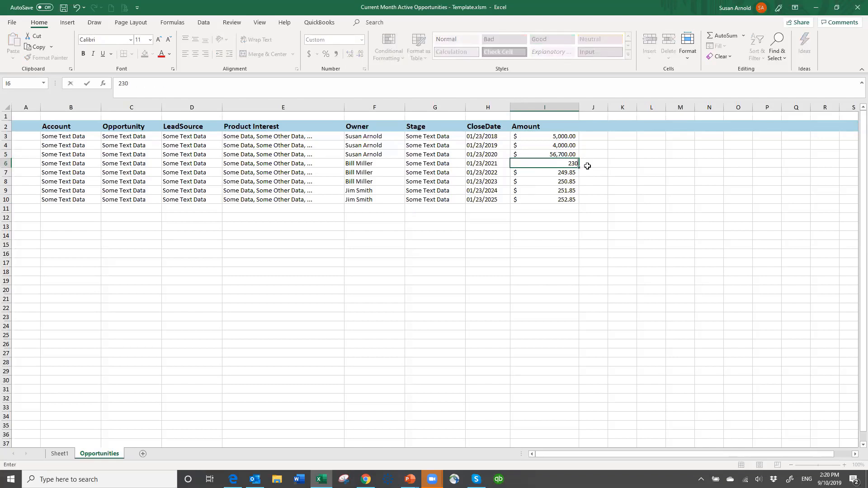
{"action": "type", "text": "0"}
{"action": "key", "text": "Return"}
{"action": "type", "text": "12345"}
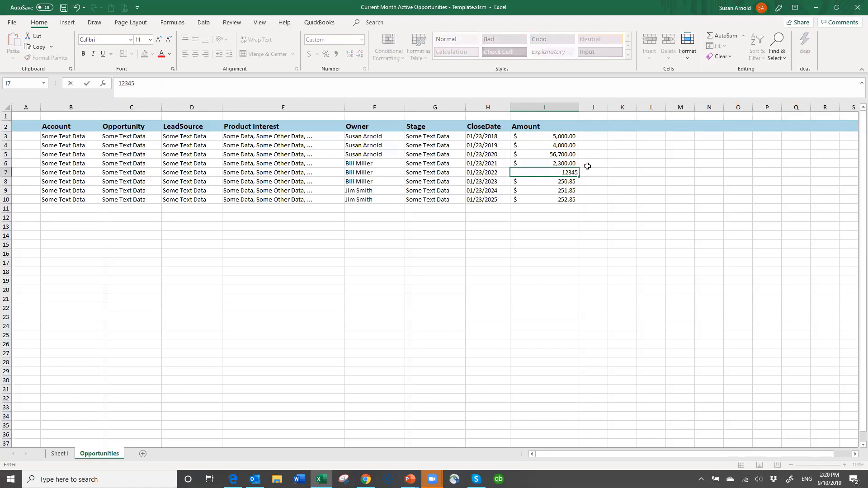
{"action": "key", "text": "Return"}
{"action": "type", "text": "56789"}
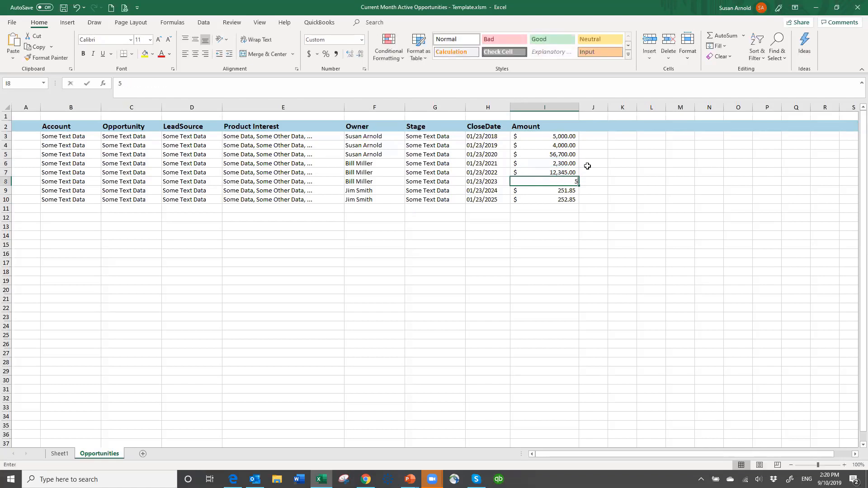
{"action": "key", "text": "Return"}
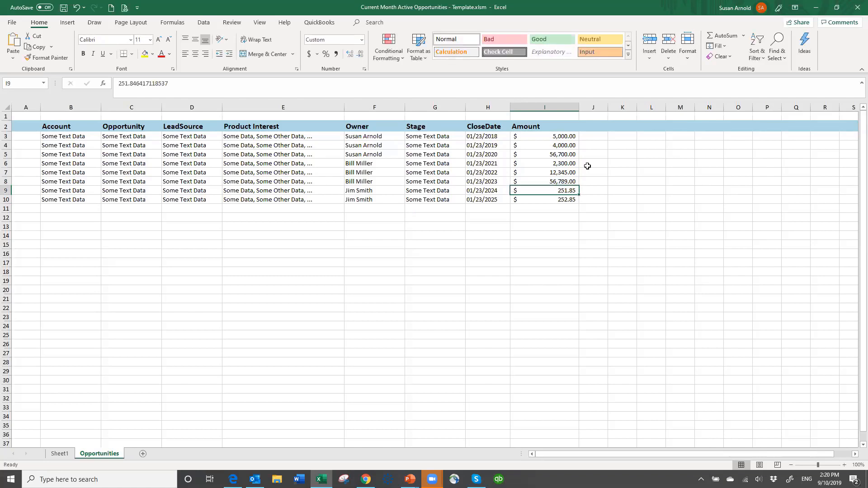
- Set the remaining Amount values to 23,356 in I9 and 4,578 in I10
{"action": "type", "text": "23356"}
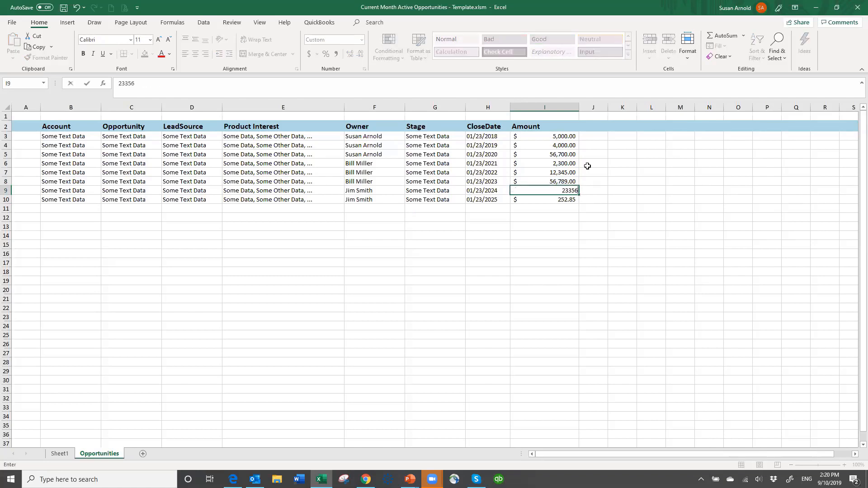
{"action": "key", "text": "Return"}
{"action": "type", "text": "4578"}
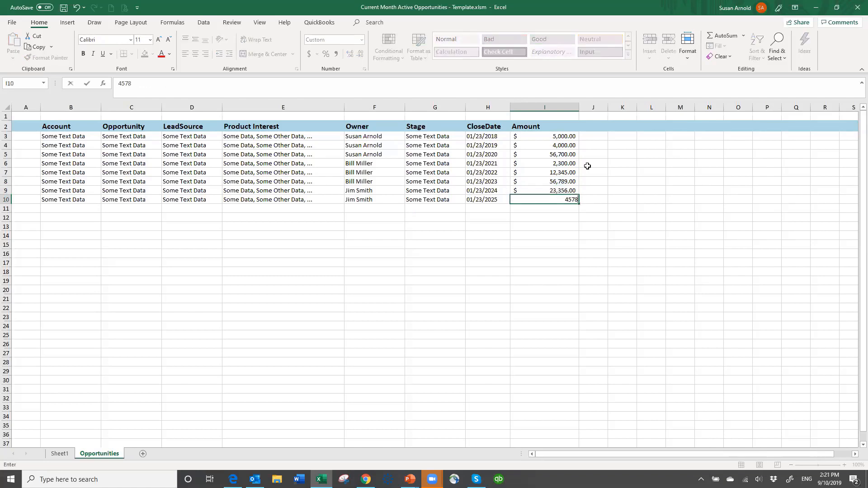
{"action": "key", "text": "Return"}
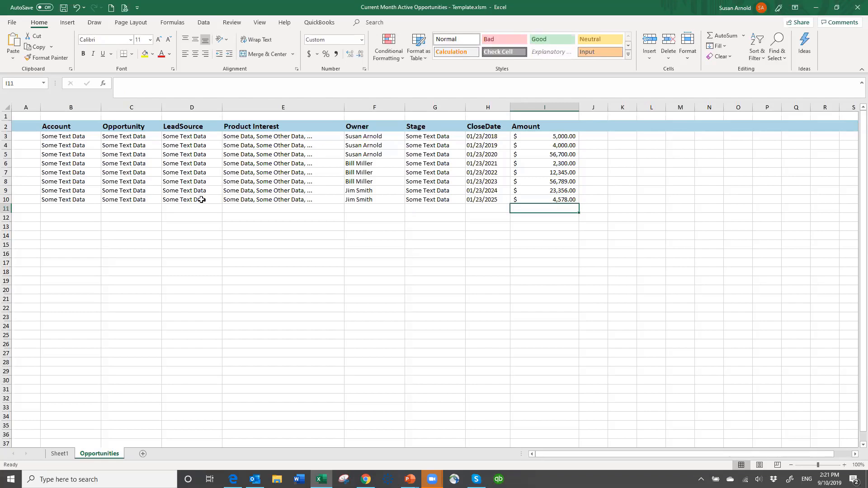
- On Sheet1, refresh the PivotTable and filter its row labels to exclude (blank) and Some Text Data
{"action": "left_click", "coordinate": [58, 454]}
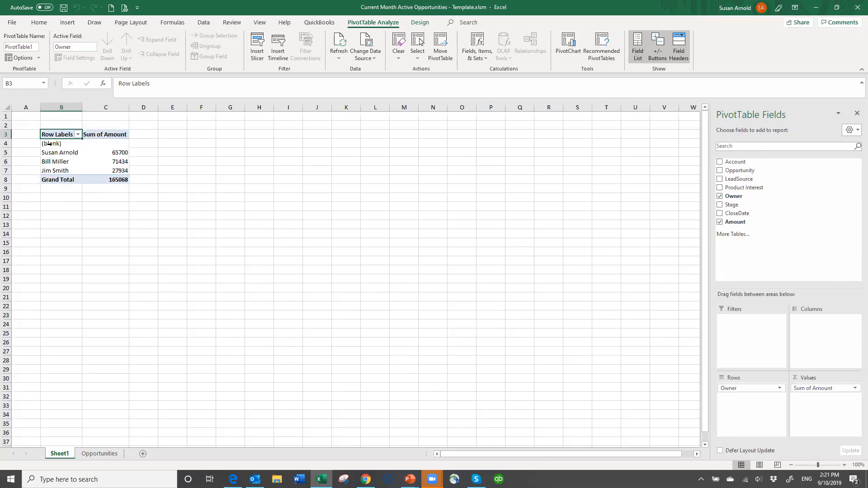
{"action": "left_click", "coordinate": [78, 137]}
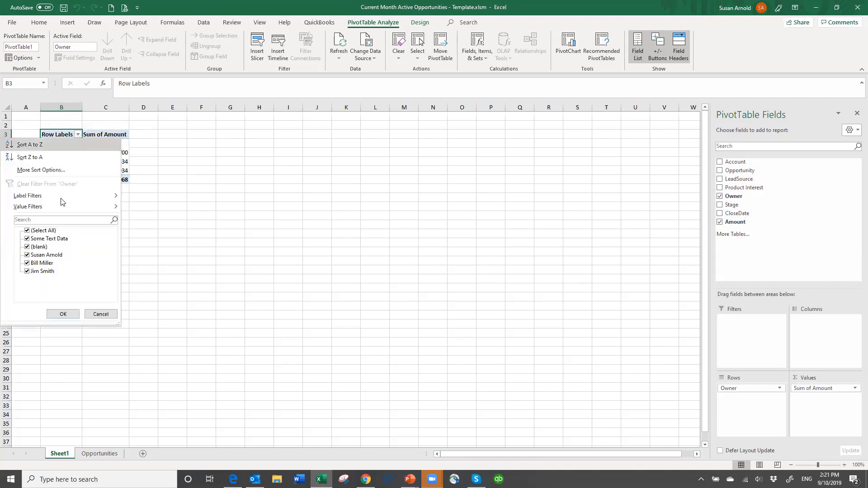
{"action": "left_click", "coordinate": [27, 247]}
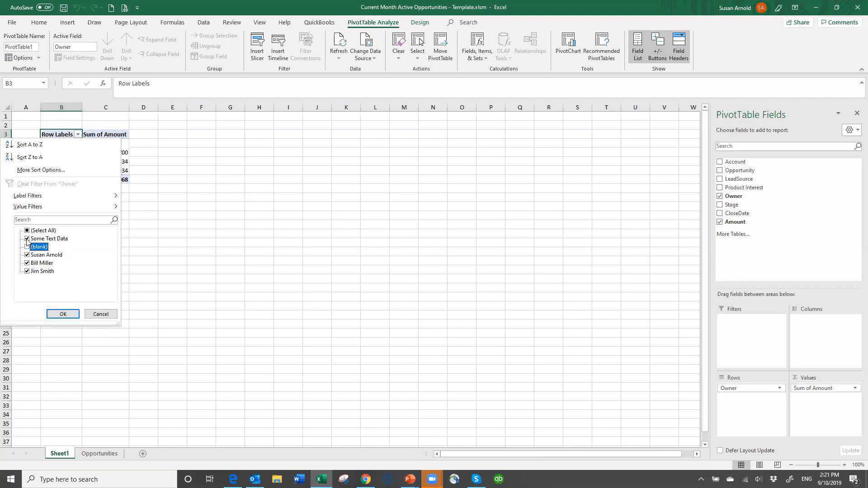
{"action": "left_click", "coordinate": [27, 239]}
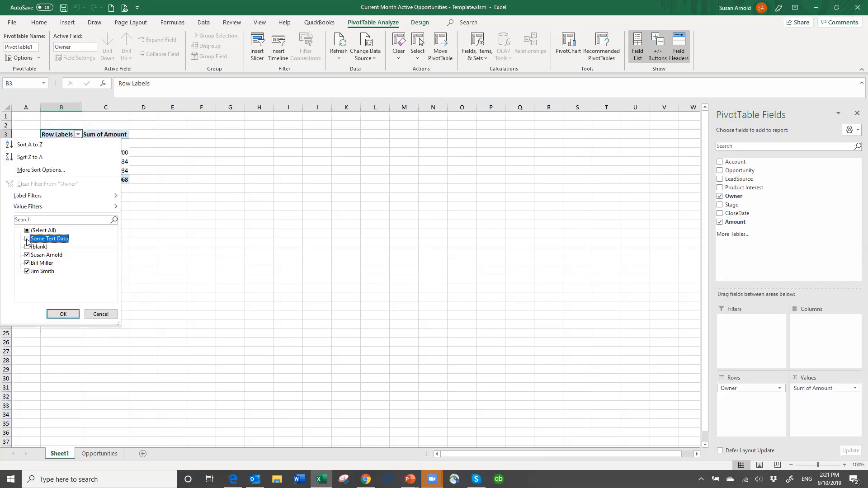
{"action": "left_click", "coordinate": [63, 314]}
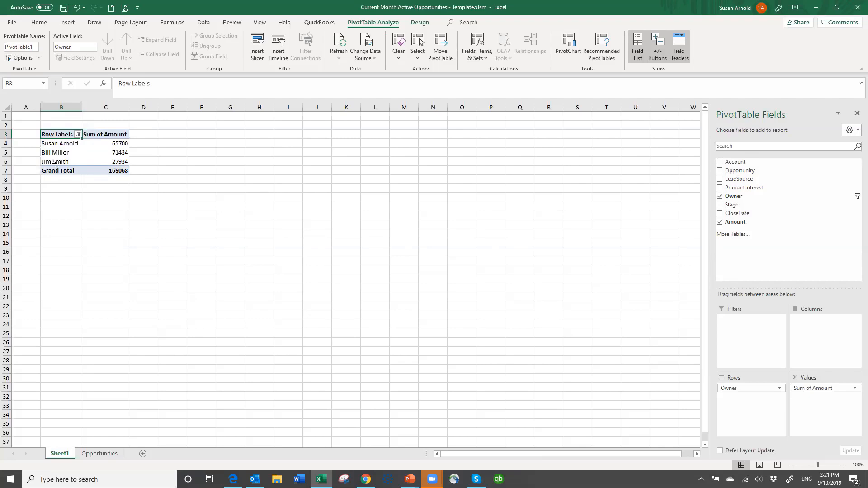
- Check the Opportunities sheet, return to Sheet1, and set the PivotTable to refresh its data when the file is opened
{"action": "left_click", "coordinate": [105, 455]}
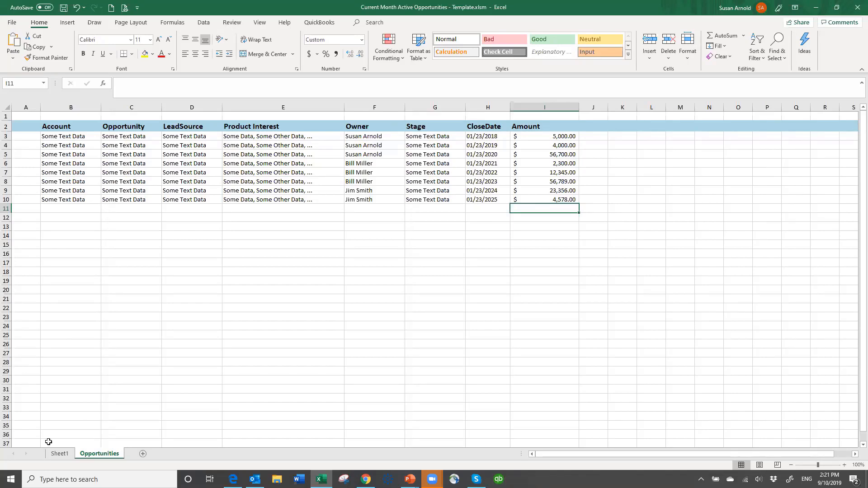
{"action": "left_click", "coordinate": [59, 453]}
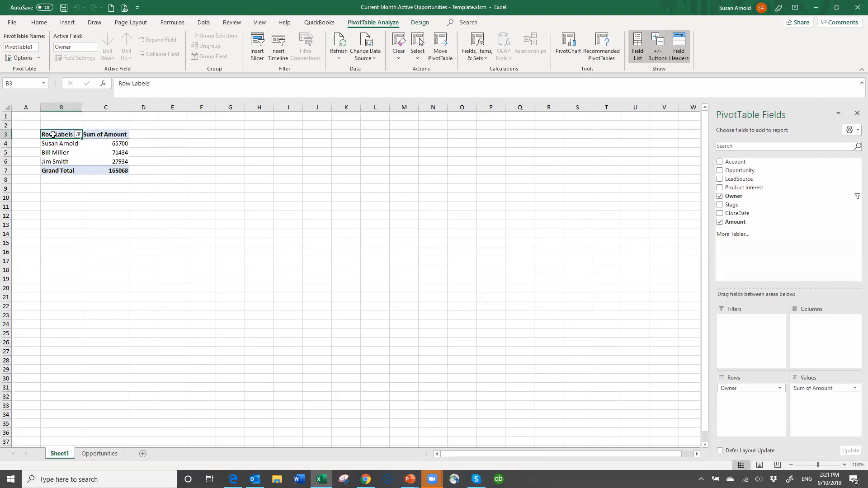
{"action": "right_click", "coordinate": [53, 134]}
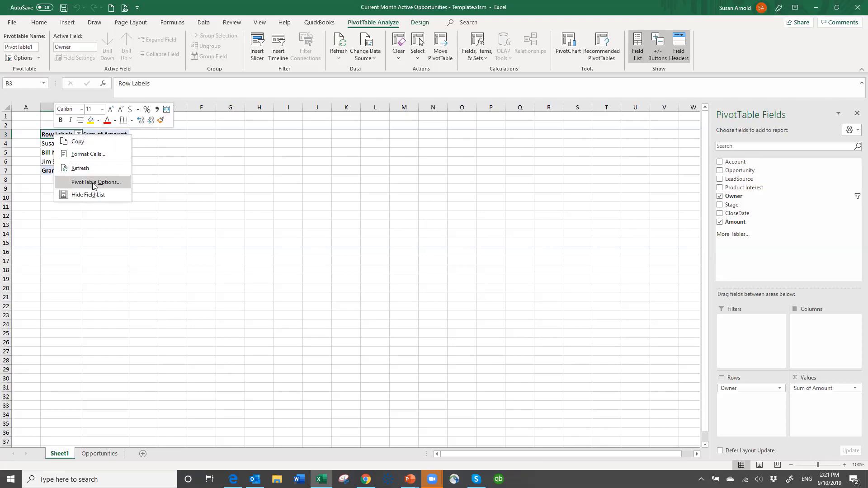
{"action": "left_click", "coordinate": [93, 182]}
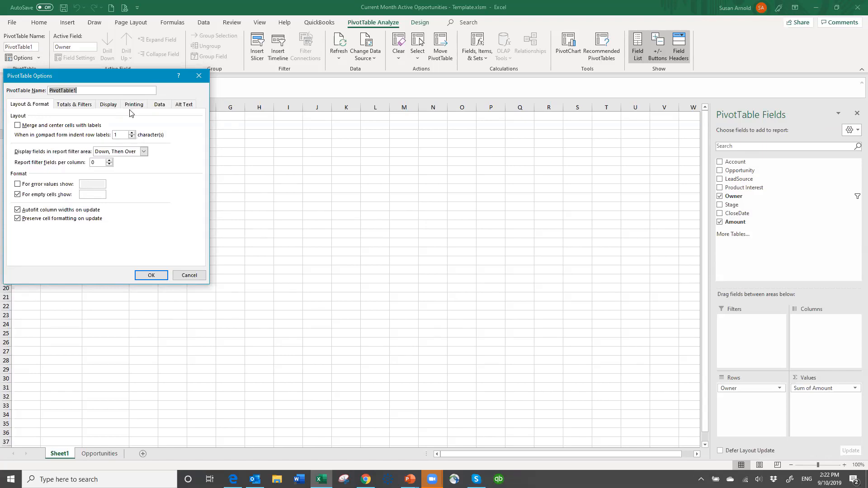
{"action": "left_click", "coordinate": [159, 105]}
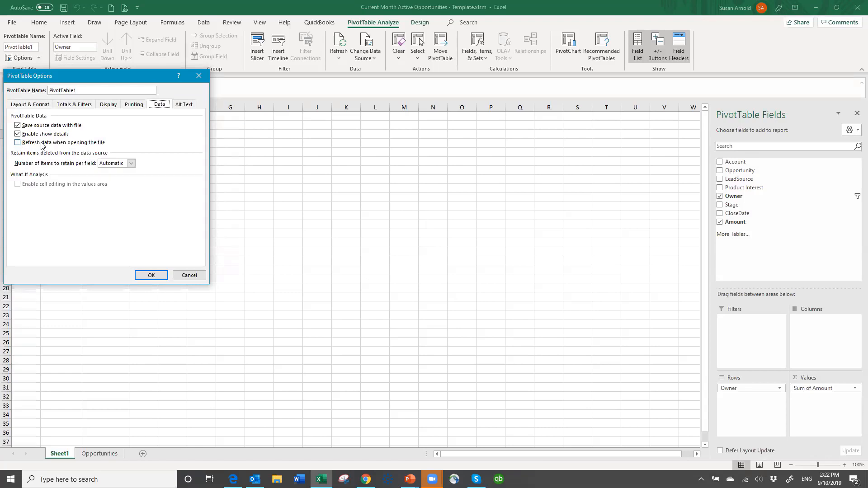
{"action": "left_click", "coordinate": [18, 143]}
{"action": "left_click", "coordinate": [149, 276]}
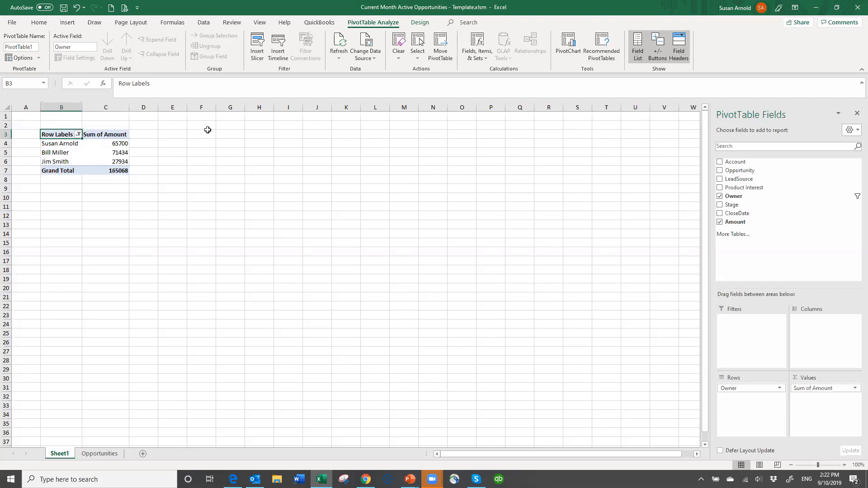
- Insert a clustered column chart from the PivotTable and enlarge it beside the table to span about E3 to T35
{"action": "left_click", "coordinate": [67, 24]}
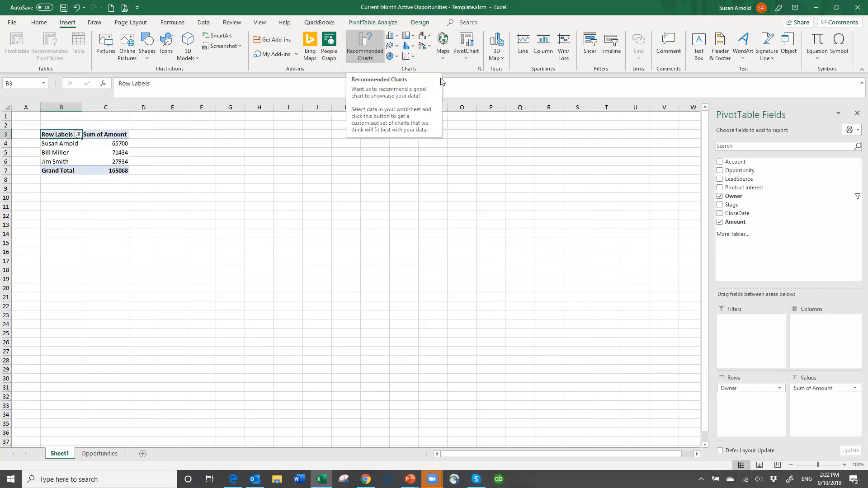
{"action": "left_click", "coordinate": [363, 56]}
{"action": "mouse_move", "coordinate": [371, 218]}
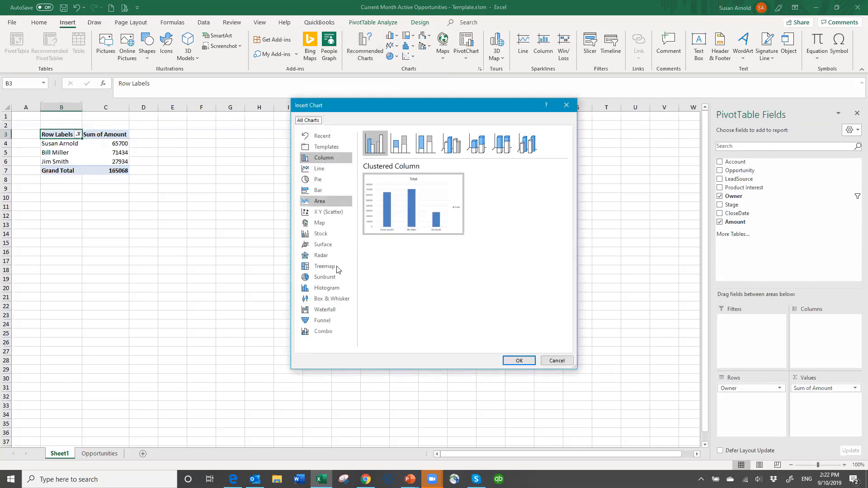
{"action": "left_click", "coordinate": [329, 160]}
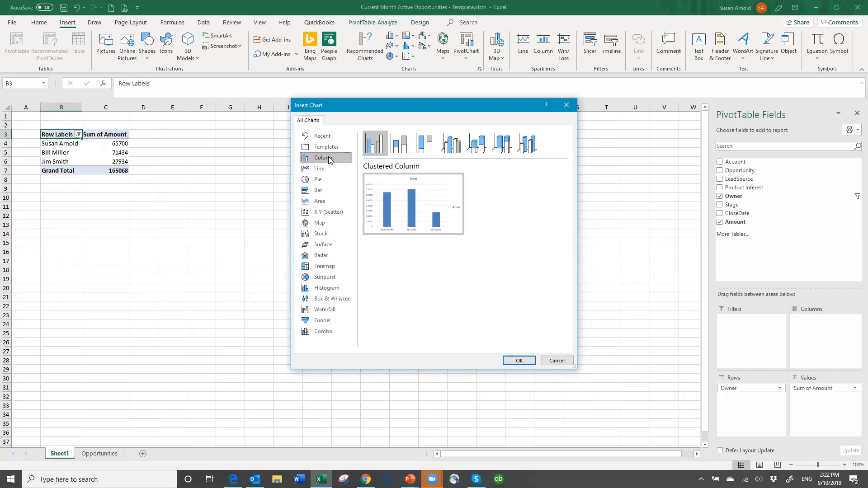
{"action": "left_click", "coordinate": [520, 361]}
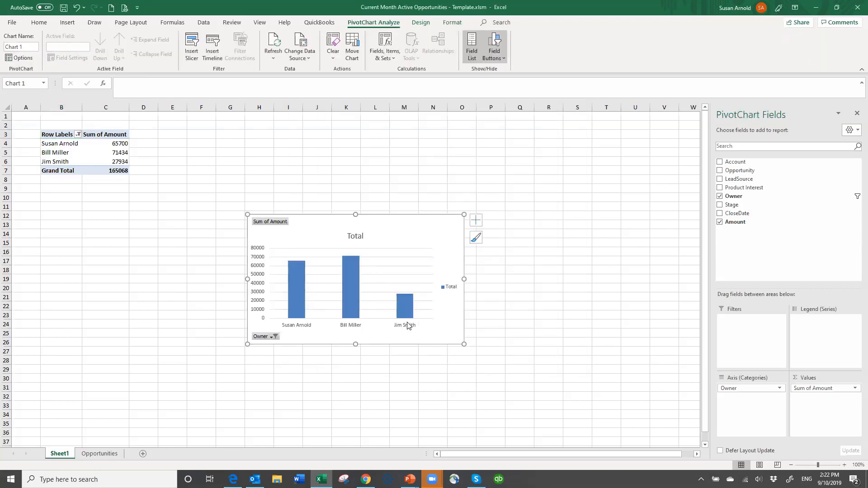
{"action": "left_click_drag", "start_coordinate": [250, 213], "coordinate": [158, 130]}
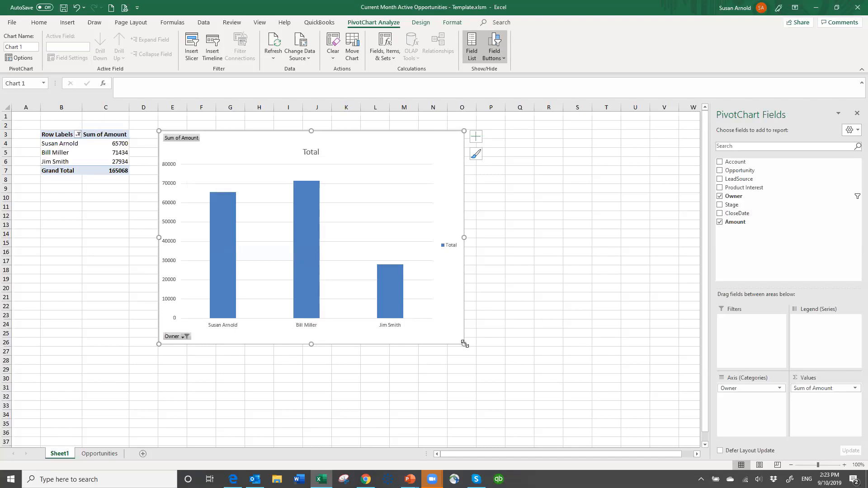
{"action": "left_click_drag", "start_coordinate": [465, 343], "coordinate": [621, 429]}
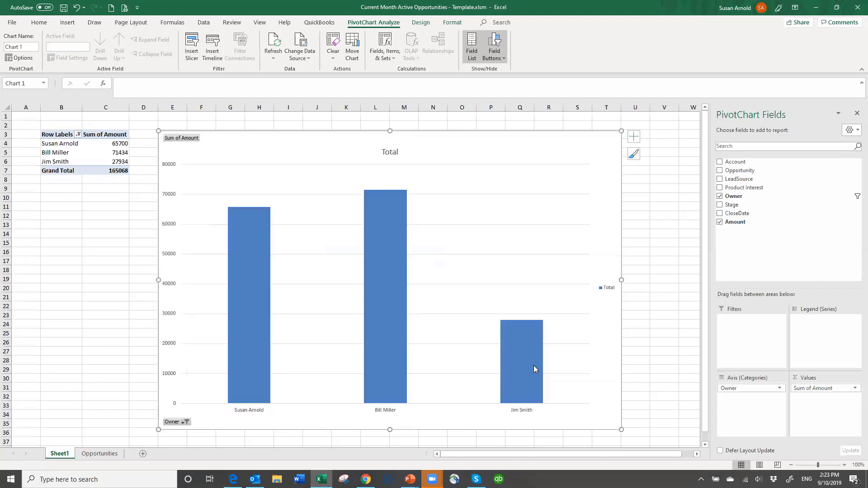
- Remove the legend from the column chart and add data labels
{"action": "mouse_move", "coordinate": [533, 365]}
{"action": "mouse_move", "coordinate": [380, 274]}
{"action": "left_click", "coordinate": [633, 135]}
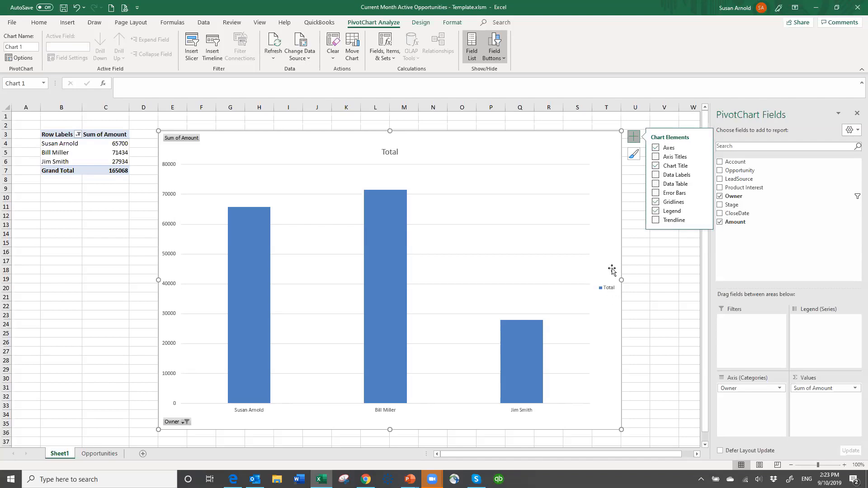
{"action": "left_click", "coordinate": [655, 211]}
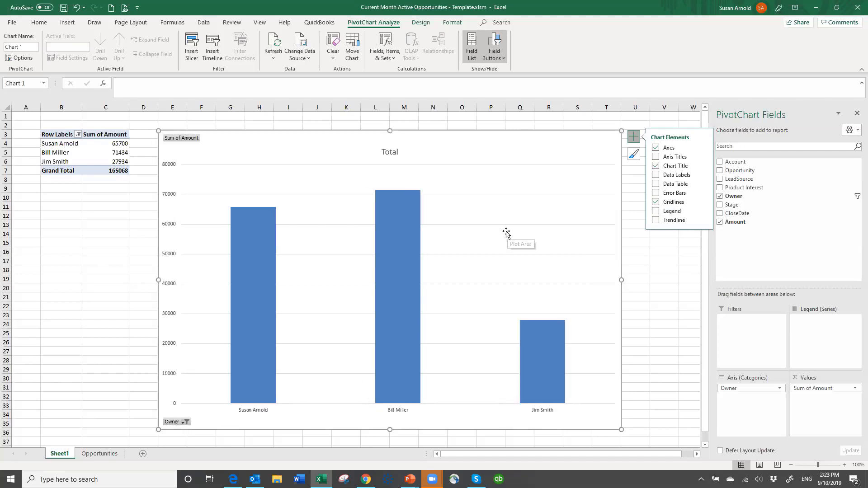
{"action": "left_click", "coordinate": [655, 175]}
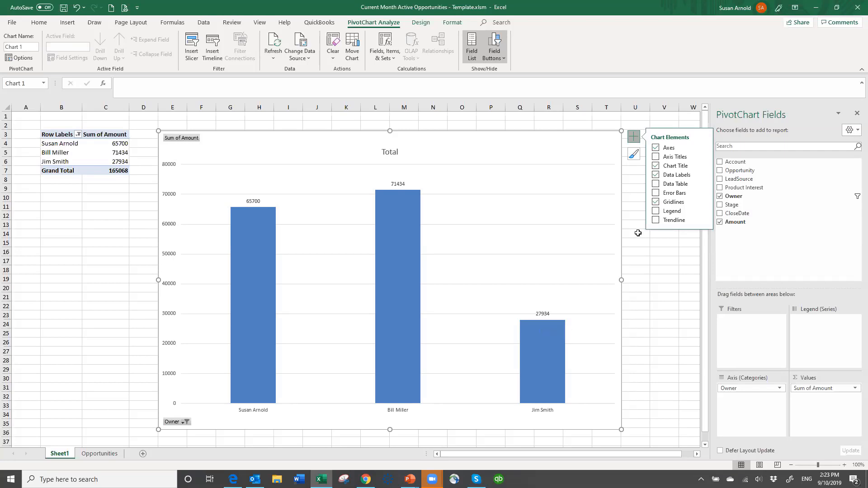
{"action": "left_click", "coordinate": [632, 180]}
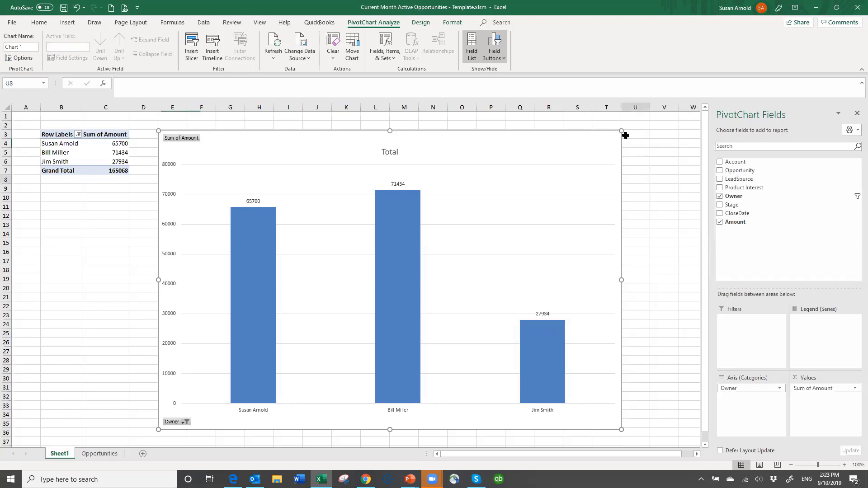
- Apply the chart style with wide gradient columns and cast shadows, and recolor it with the green monochromatic palette
{"action": "left_click", "coordinate": [574, 147]}
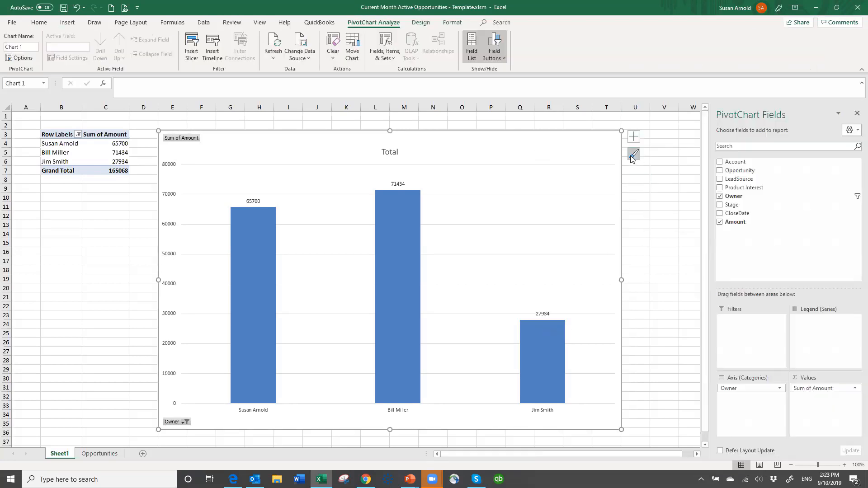
{"action": "left_click", "coordinate": [633, 155]}
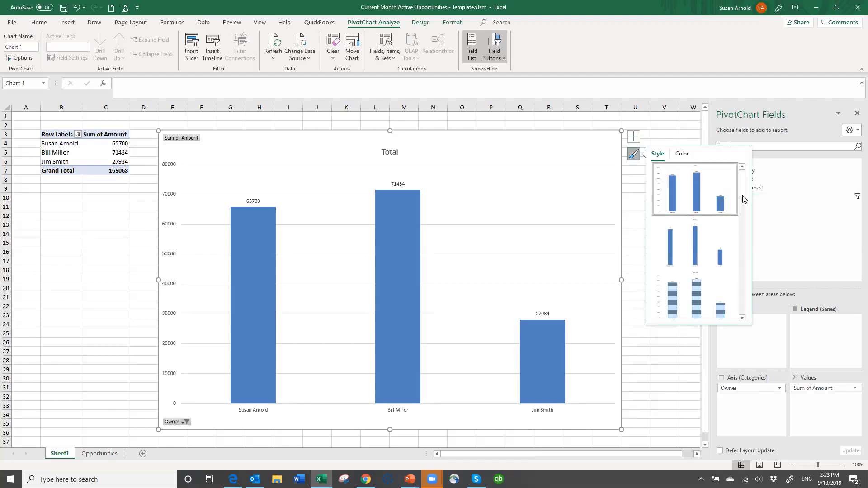
{"action": "scroll", "coordinate": [748, 214], "scroll_direction": "down", "scroll_amount": 1}
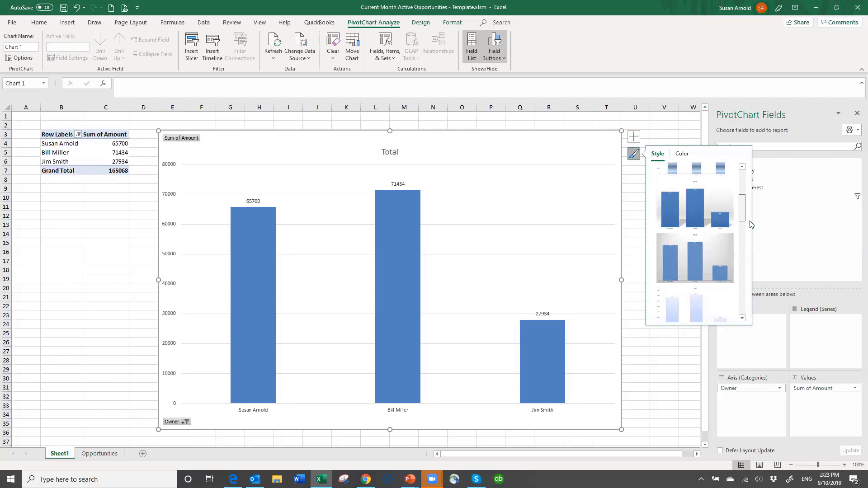
{"action": "scroll", "coordinate": [750, 225], "scroll_direction": "down", "scroll_amount": 1}
{"action": "scroll", "coordinate": [750, 224], "scroll_direction": "down", "scroll_amount": 1}
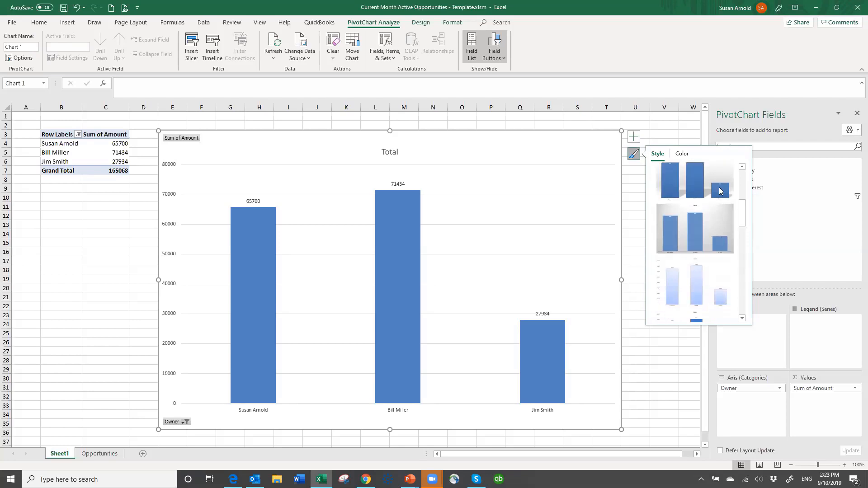
{"action": "left_click", "coordinate": [684, 185]}
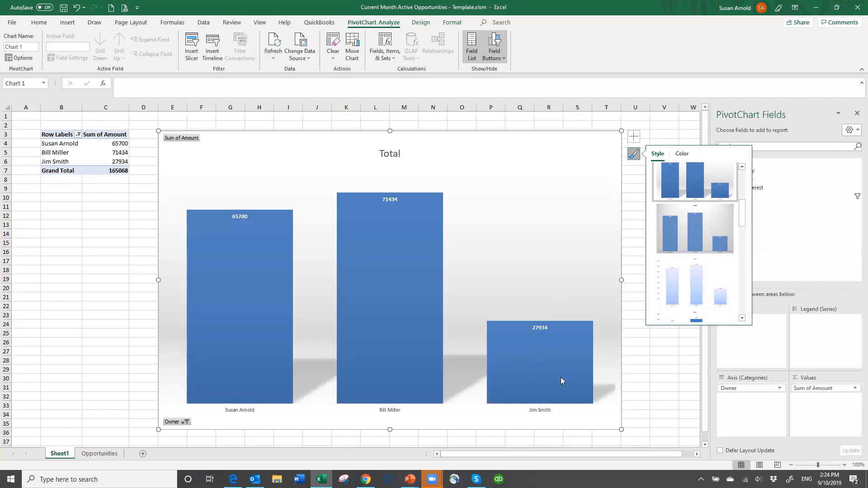
{"action": "left_click", "coordinate": [680, 155]}
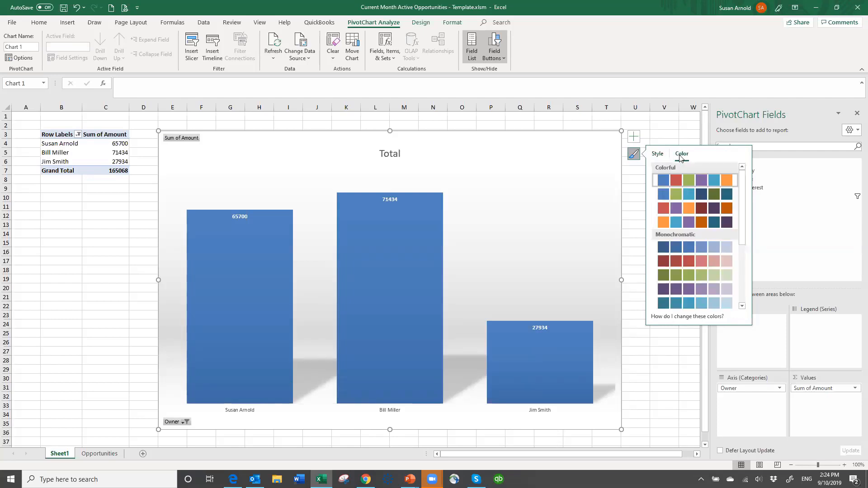
{"action": "left_click", "coordinate": [678, 277]}
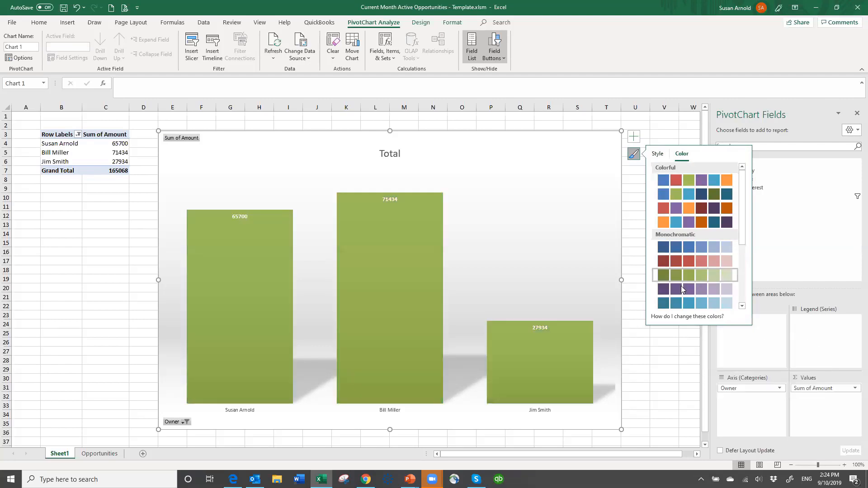
- Try the purple and blue monochromatic palettes on the column chart, then settle on the orange monochromatic palette
{"action": "left_click", "coordinate": [682, 291]}
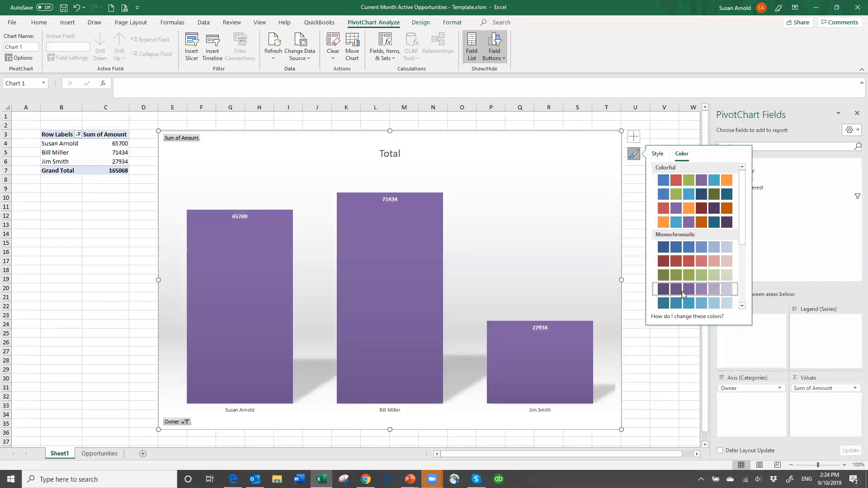
{"action": "left_click", "coordinate": [685, 248]}
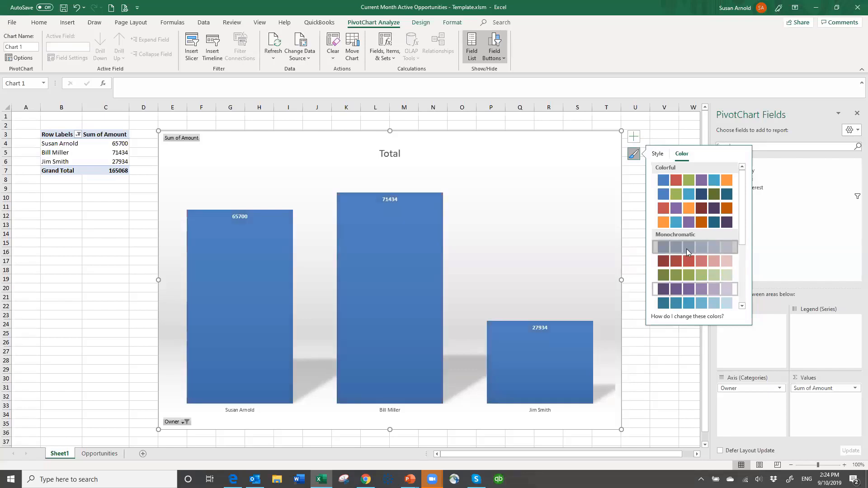
{"action": "left_click", "coordinate": [745, 307]}
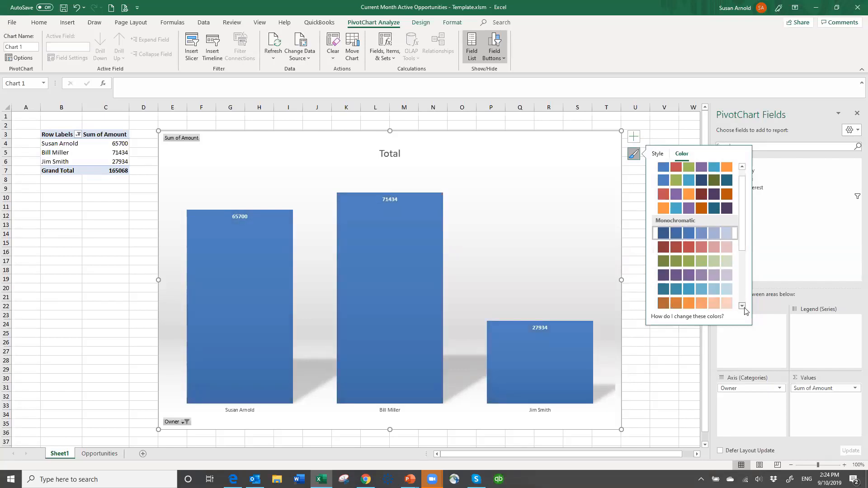
{"action": "left_click", "coordinate": [743, 307]}
{"action": "left_click", "coordinate": [742, 306]}
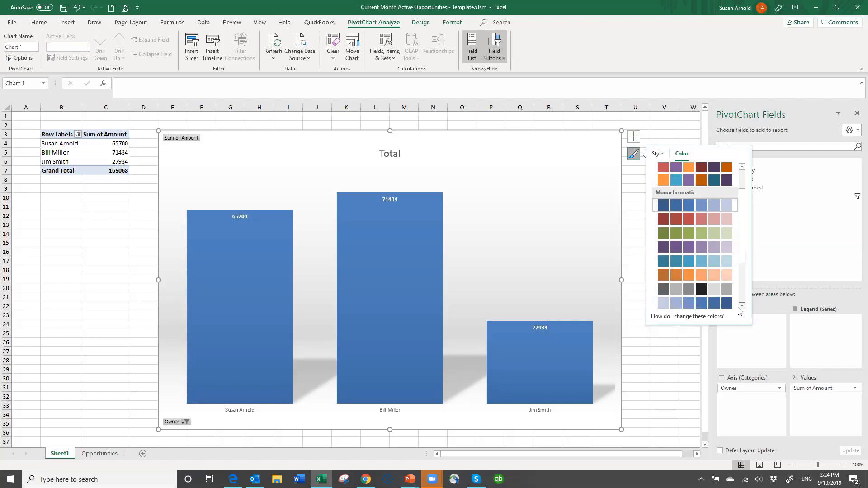
{"action": "left_click", "coordinate": [676, 274]}
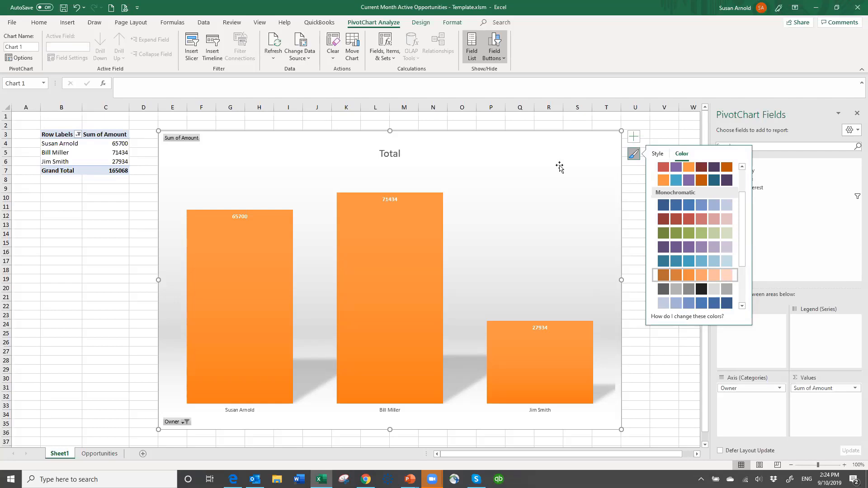
{"action": "left_click", "coordinate": [115, 203]}
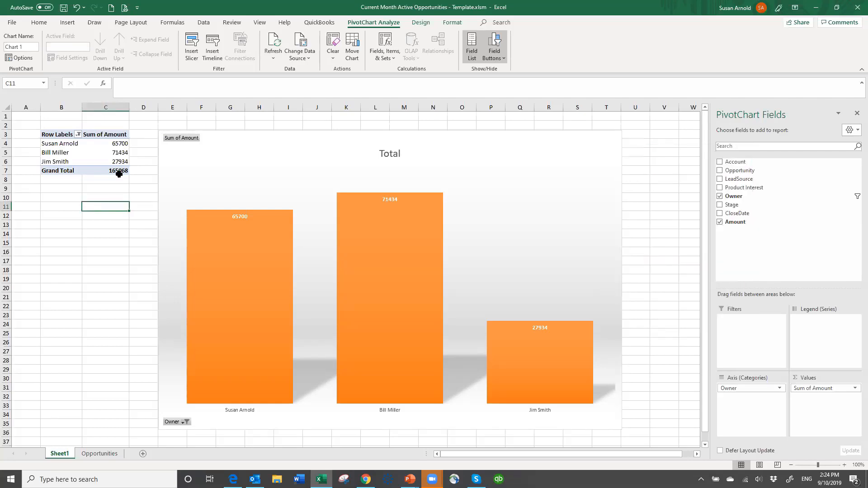
- Rename the PivotTable's Sum of Amount header to Opp Total and its Row Labels header to Sale Rep
{"action": "left_click", "coordinate": [105, 135]}
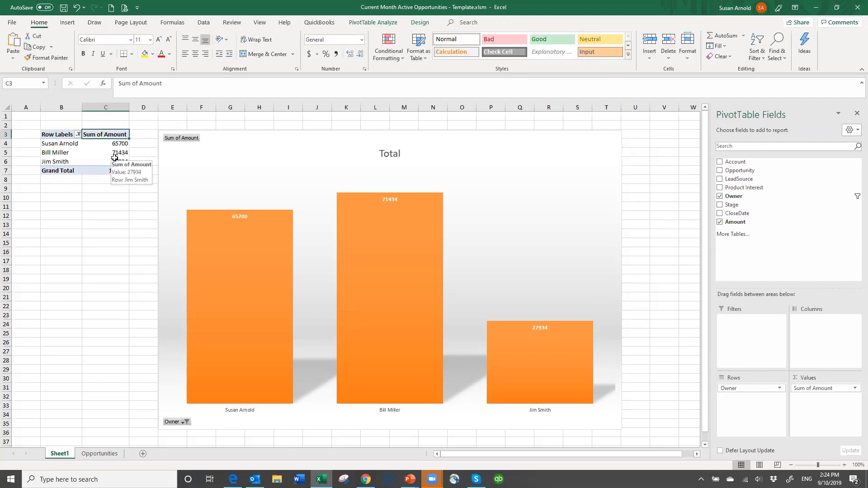
{"action": "type", "text": "Opp"}
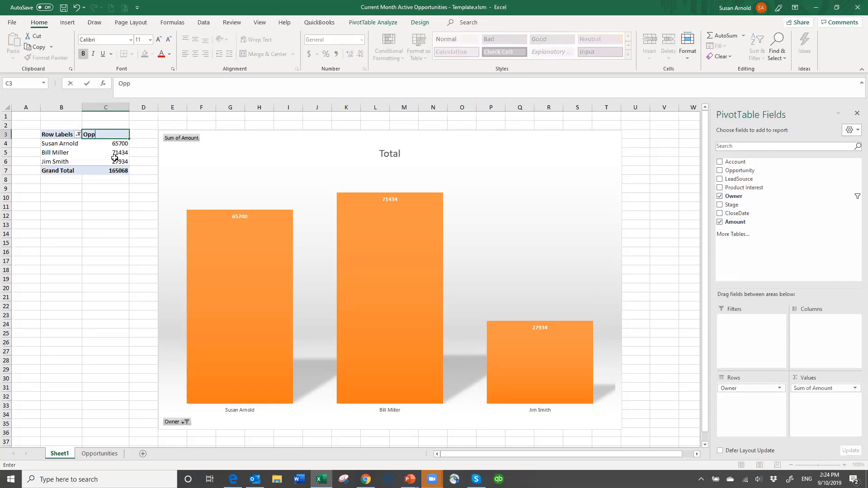
{"action": "type", "text": " Total"}
{"action": "left_click", "coordinate": [92, 198]}
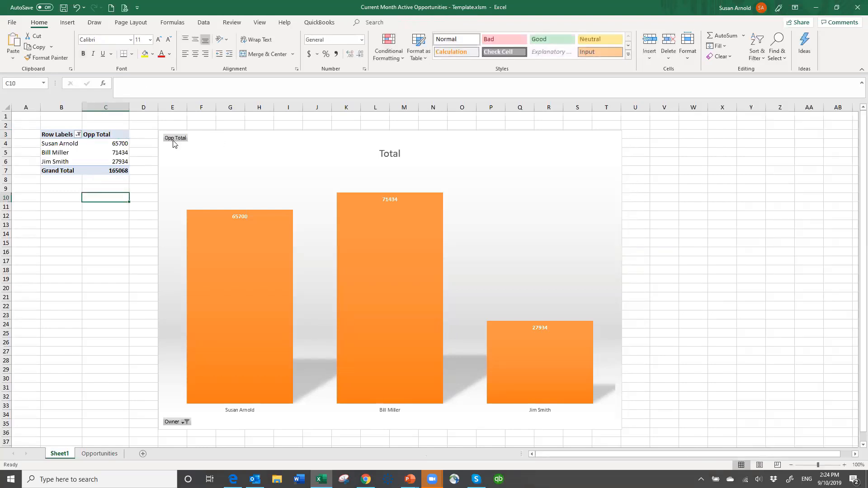
{"action": "left_click", "coordinate": [58, 135]}
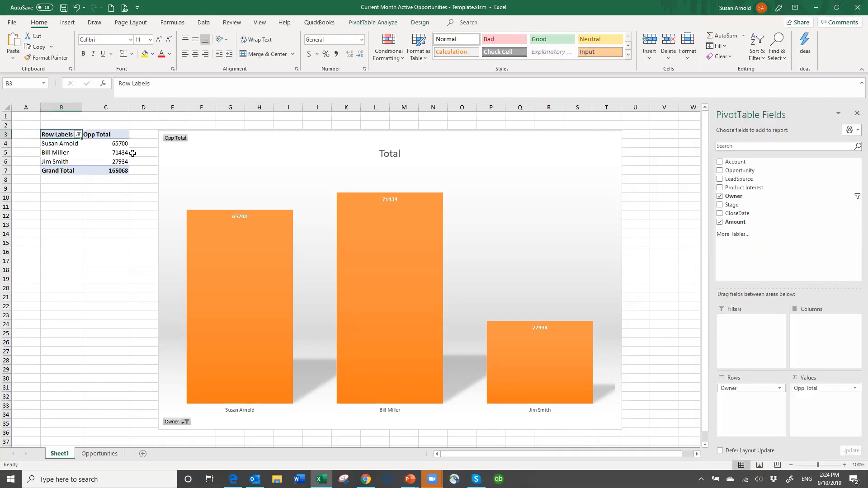
{"action": "type", "text": "Sale "}
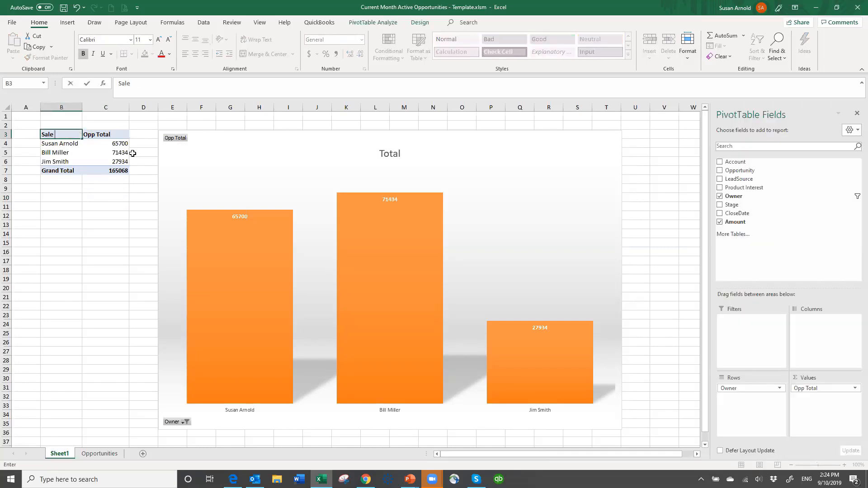
{"action": "type", "text": "Rep"}
{"action": "left_click", "coordinate": [85, 226]}
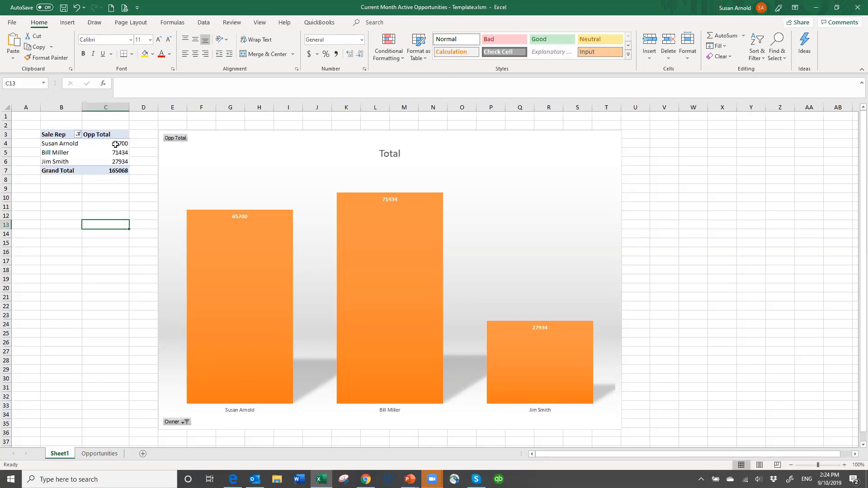
- Format the Opp Total values in C4:C7, including the grand total, as Number with 0 decimal places and a thousands separator
{"action": "mouse_move", "coordinate": [110, 143]}
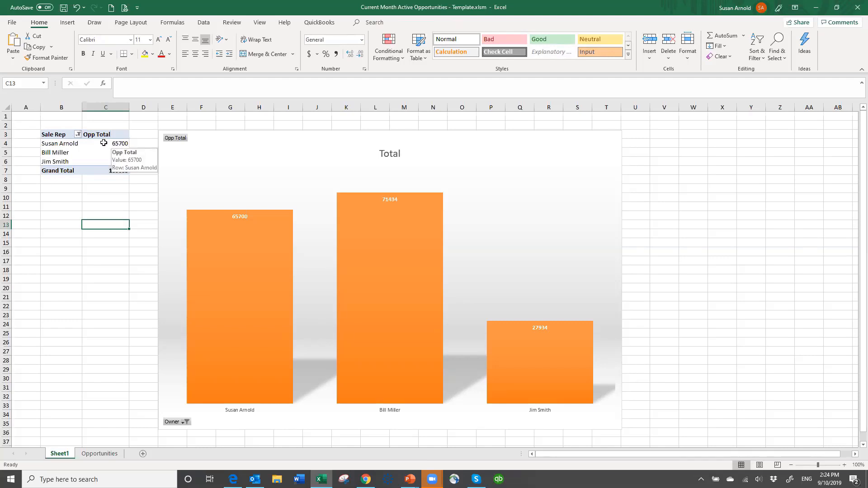
{"action": "left_click_drag", "start_coordinate": [104, 142], "coordinate": [110, 162]}
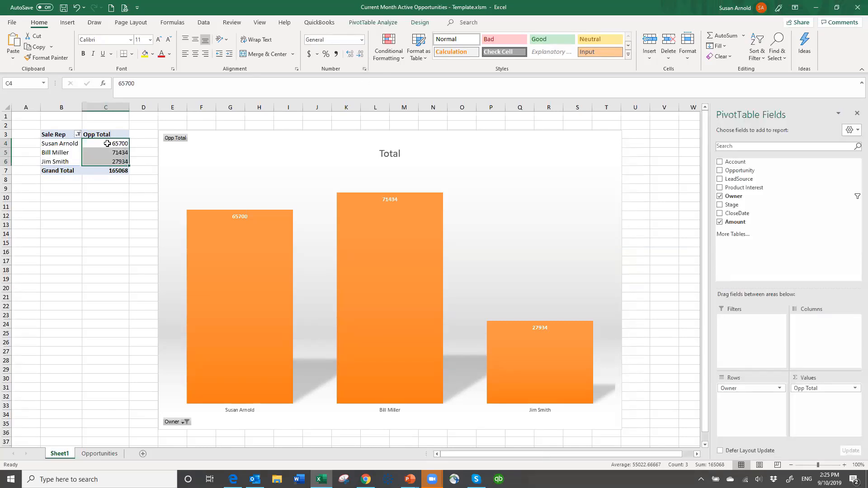
{"action": "left_click_drag", "start_coordinate": [107, 142], "coordinate": [127, 157]}
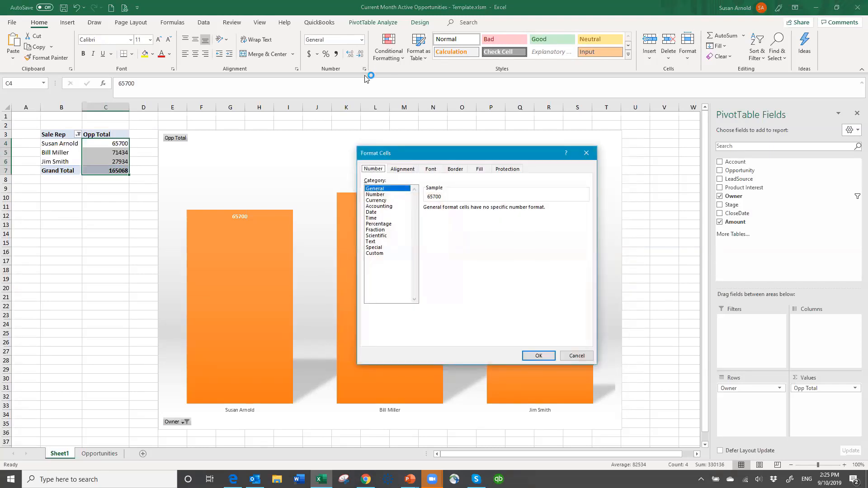
{"action": "left_click", "coordinate": [374, 194]}
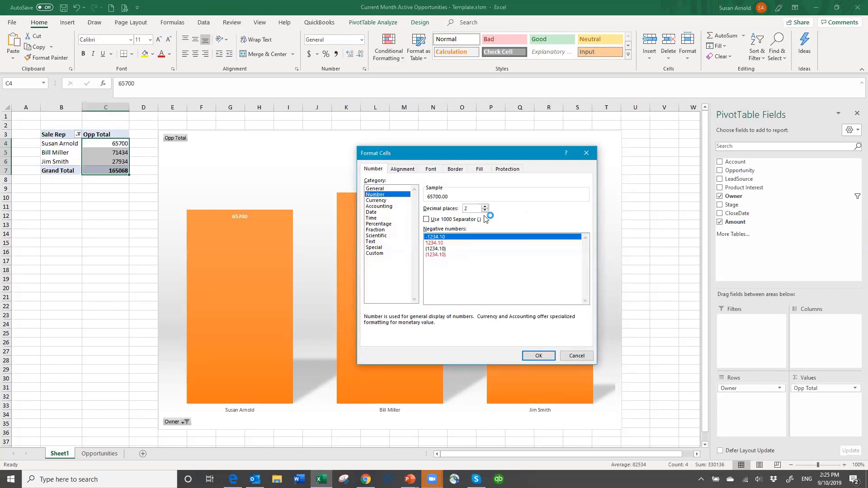
{"action": "left_click", "coordinate": [485, 210]}
{"action": "left_click", "coordinate": [485, 211]}
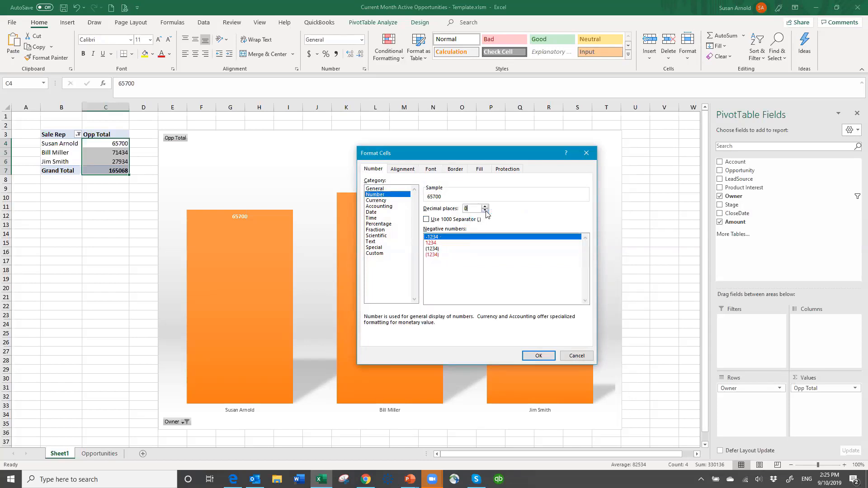
{"action": "left_click", "coordinate": [426, 220]}
{"action": "left_click", "coordinate": [539, 355]}
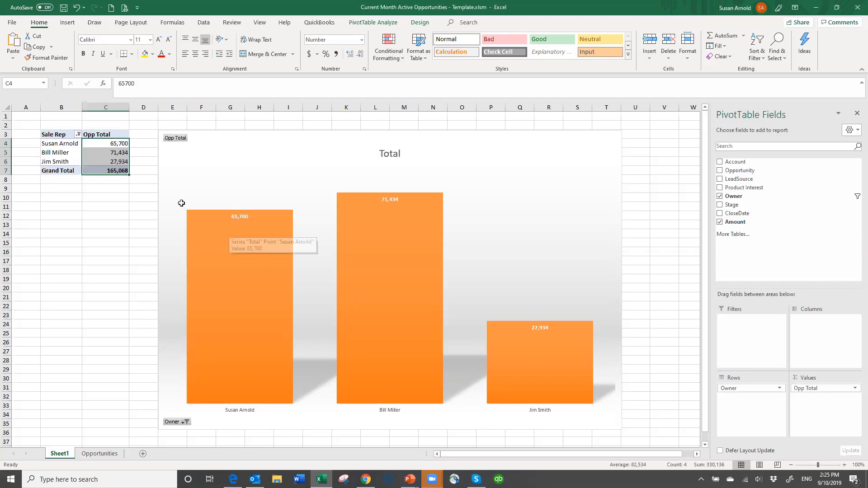
{"action": "left_click", "coordinate": [117, 206]}
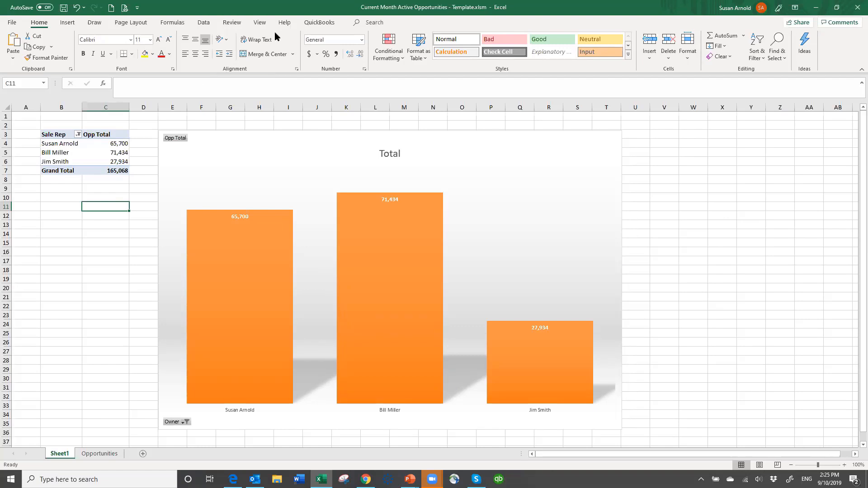
- Hide the gridlines on Sheet1
{"action": "left_click", "coordinate": [260, 24]}
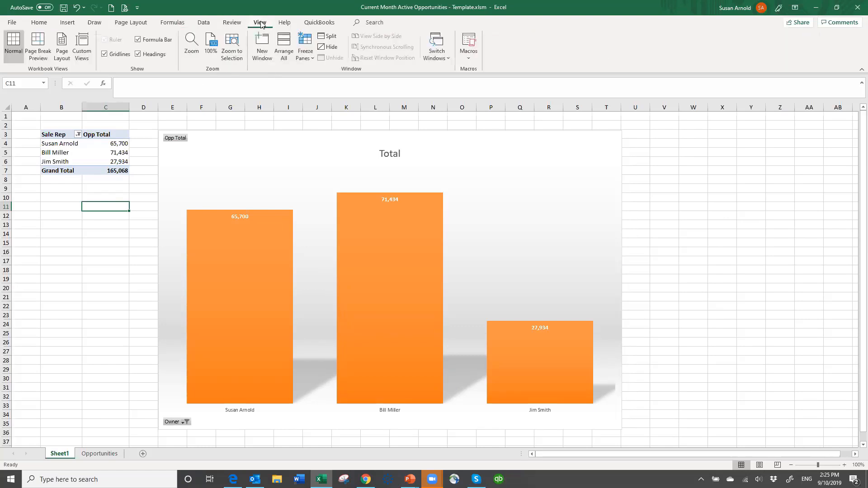
{"action": "left_click", "coordinate": [105, 54]}
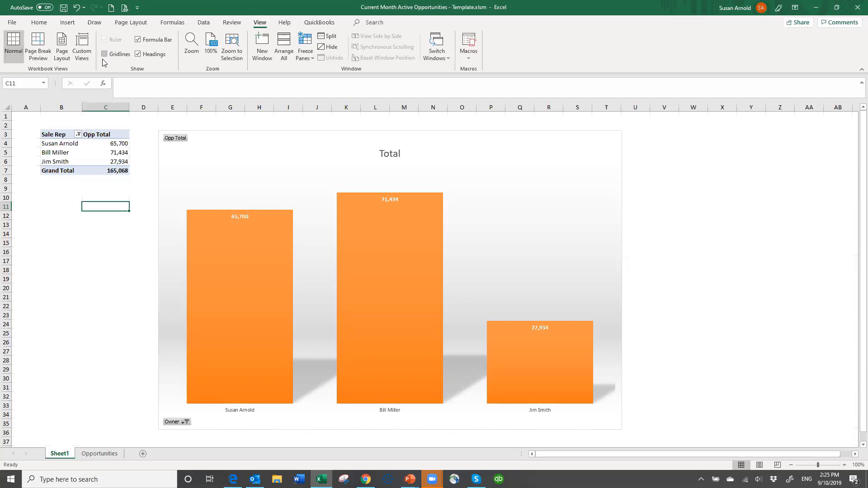
{"action": "left_click", "coordinate": [760, 274]}
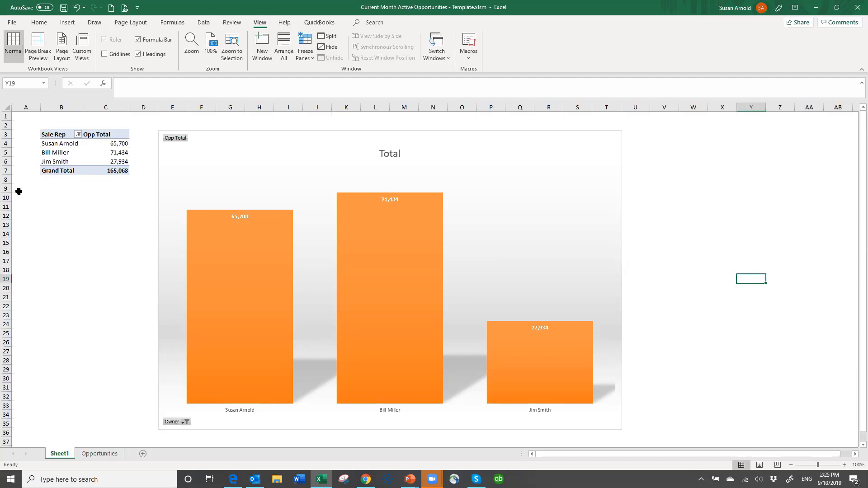
{"action": "left_click", "coordinate": [74, 205]}
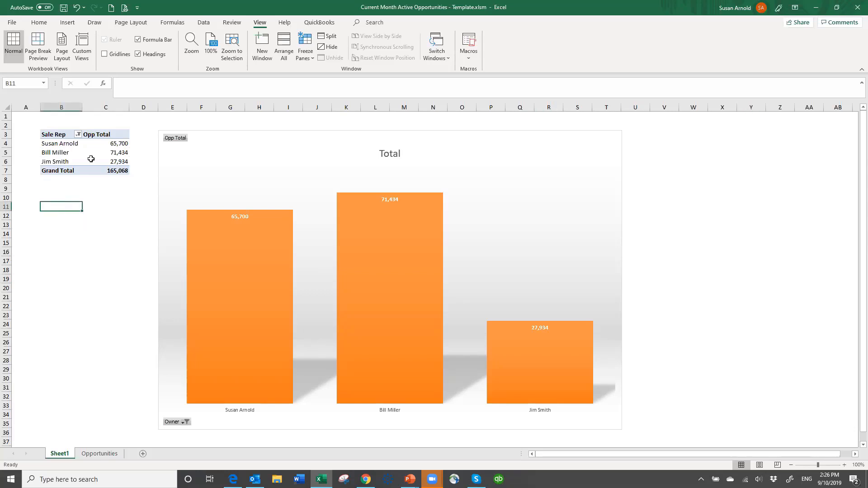
- Clear the sample records in B3:I10 of the Opportunities sheet, keeping the header row
{"action": "mouse_move", "coordinate": [371, 255]}
{"action": "left_click", "coordinate": [100, 454]}
{"action": "left_click_drag", "start_coordinate": [65, 138], "coordinate": [548, 199]}
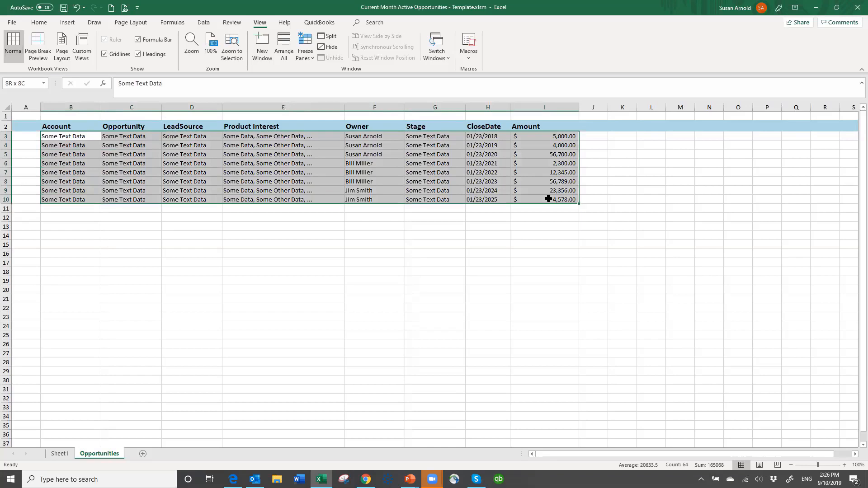
{"action": "key", "text": "Delete"}
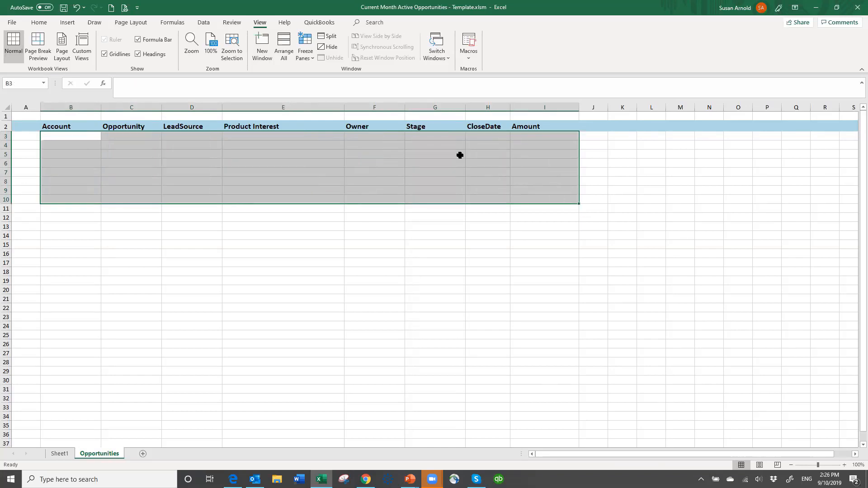
{"action": "left_click", "coordinate": [56, 136]}
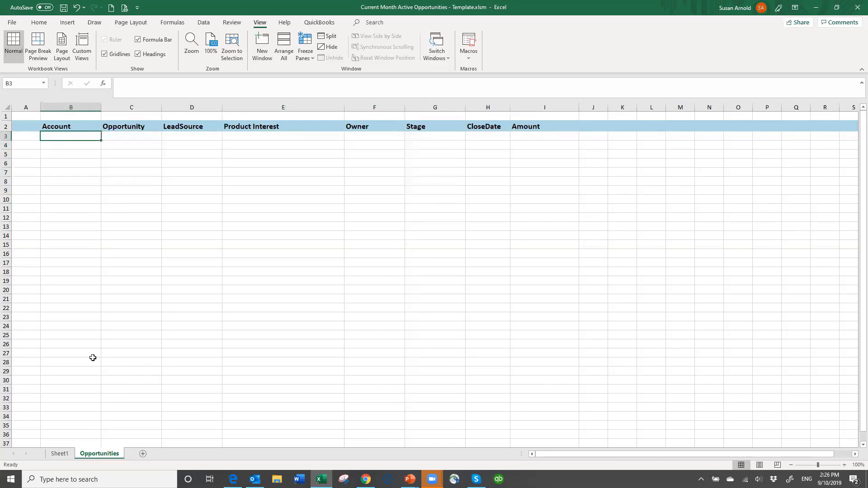
- Return to Sheet1 and change the chart title to "Opportunities by Sale Rep Current Month"
{"action": "left_click", "coordinate": [65, 453]}
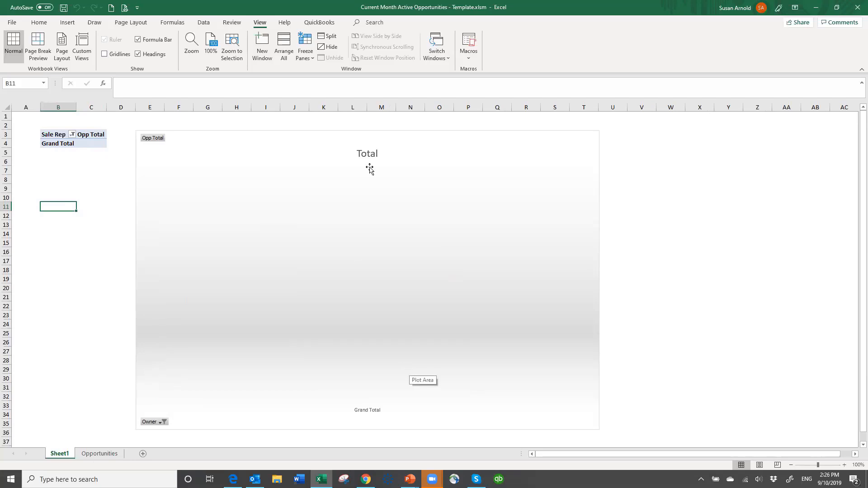
{"action": "left_click", "coordinate": [378, 154]}
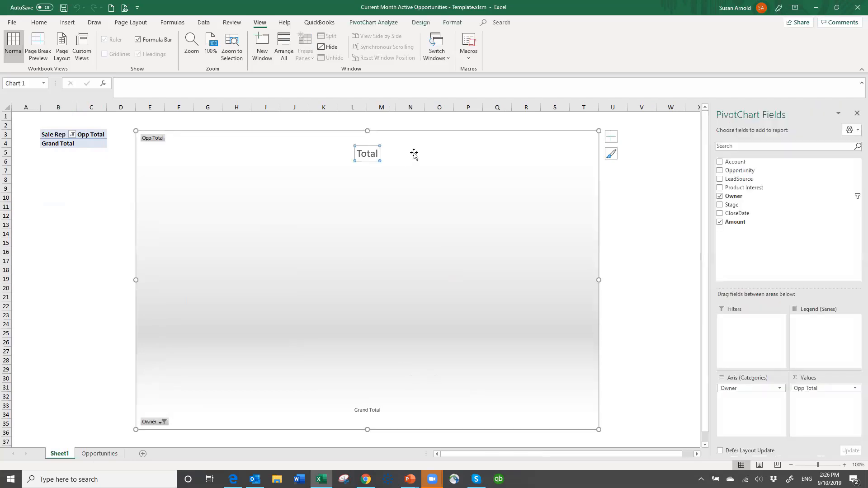
{"action": "left_click", "coordinate": [378, 152]}
{"action": "key", "text": "BackSpace"}
{"action": "key", "text": "BackSpace"}
{"action": "key", "text": "BackSpace"}
{"action": "key", "text": "BackSpace"}
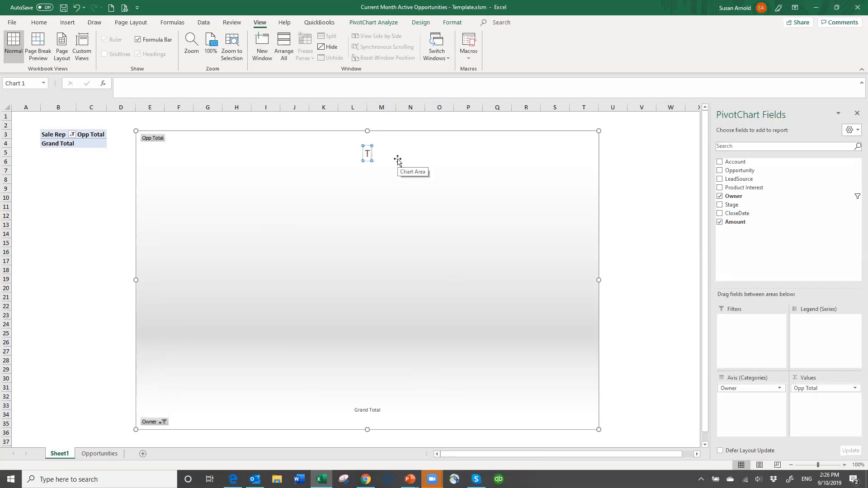
{"action": "key", "text": "BackSpace"}
{"action": "type", "text": "Opportunitie"}
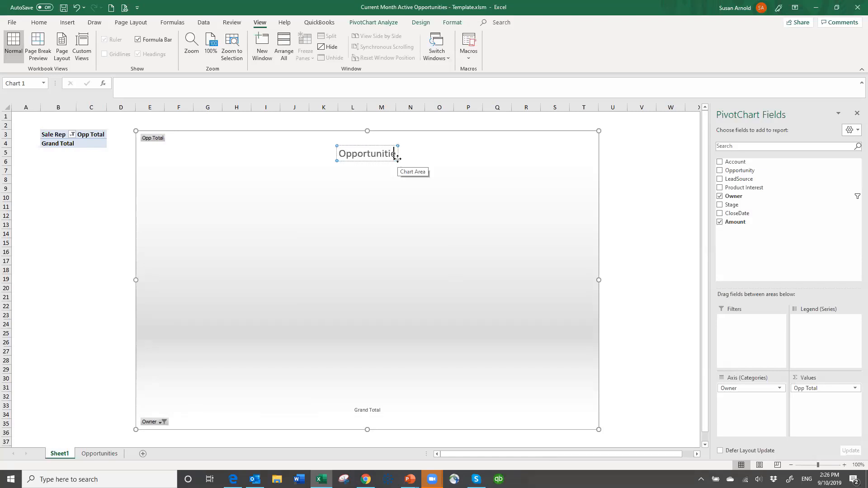
{"action": "type", "text": "s by Sale Rep"}
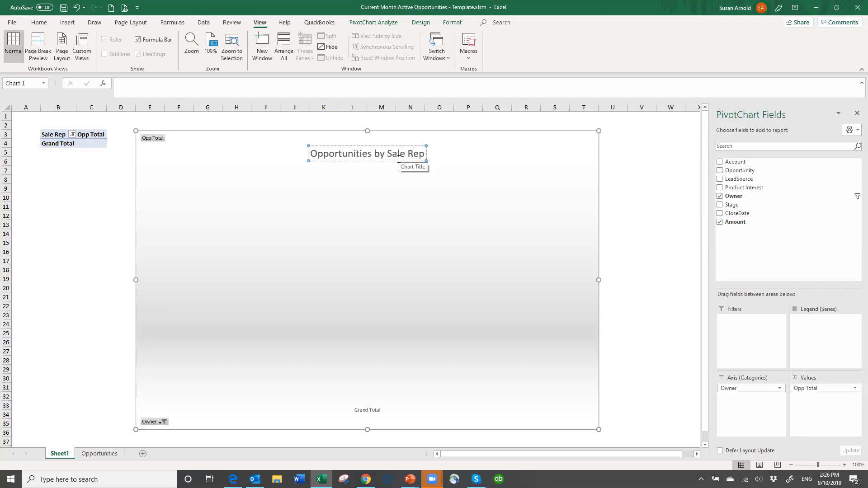
{"action": "type", "text": " Current MOnth"}
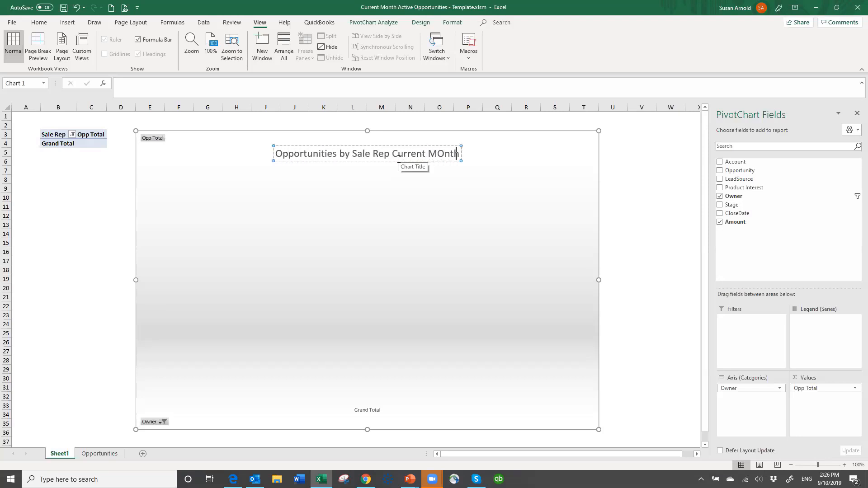
{"action": "key", "text": "BackSpace"}
{"action": "key", "text": "BackSpace"}
{"action": "key", "text": "BackSpace"}
{"action": "key", "text": "BackSpace"}
{"action": "type", "text": "onth"}
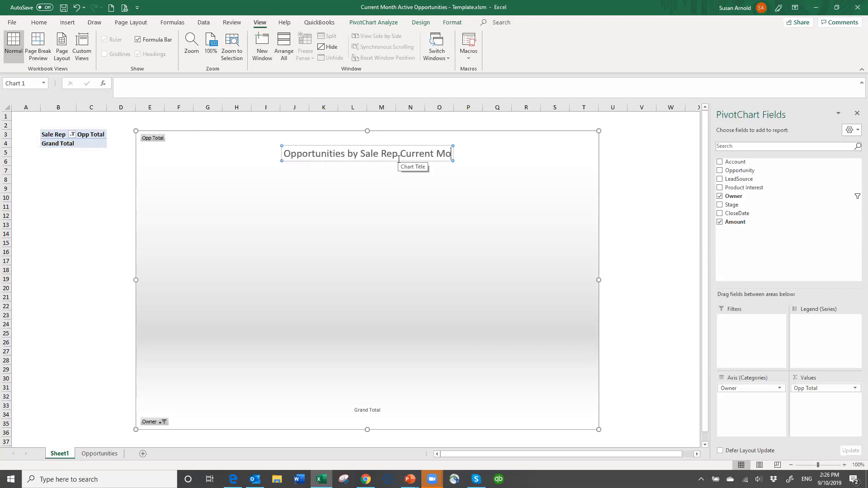
{"action": "left_click", "coordinate": [58, 195]}
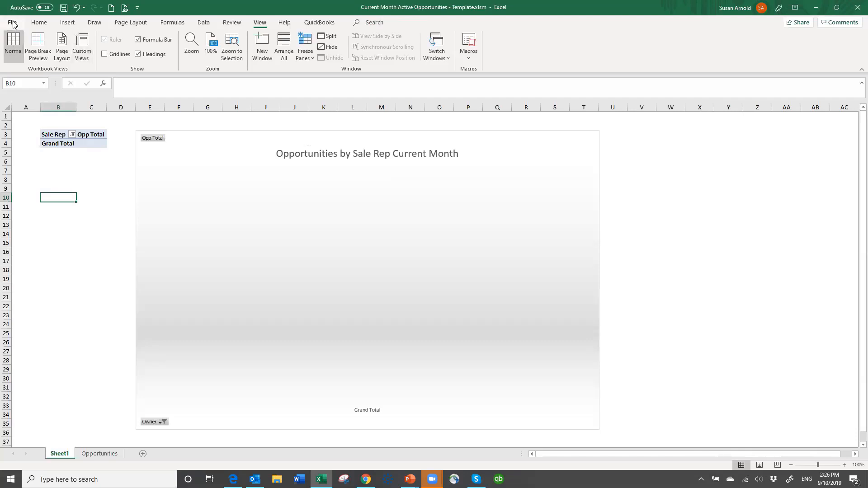
- Save the workbook as "Current Month Active Opportunities - Template.xlsm" in the AAExcel Reports folder on Master Storage (D:) and close it
{"action": "left_click", "coordinate": [12, 24]}
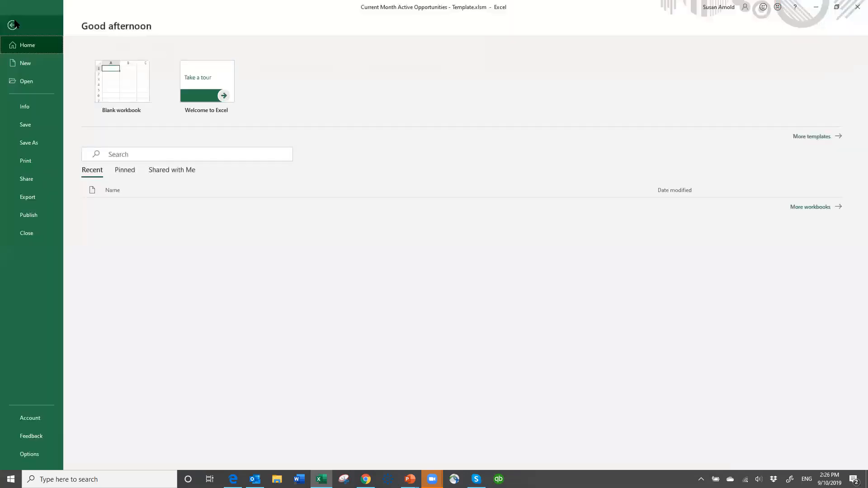
{"action": "left_click", "coordinate": [34, 140]}
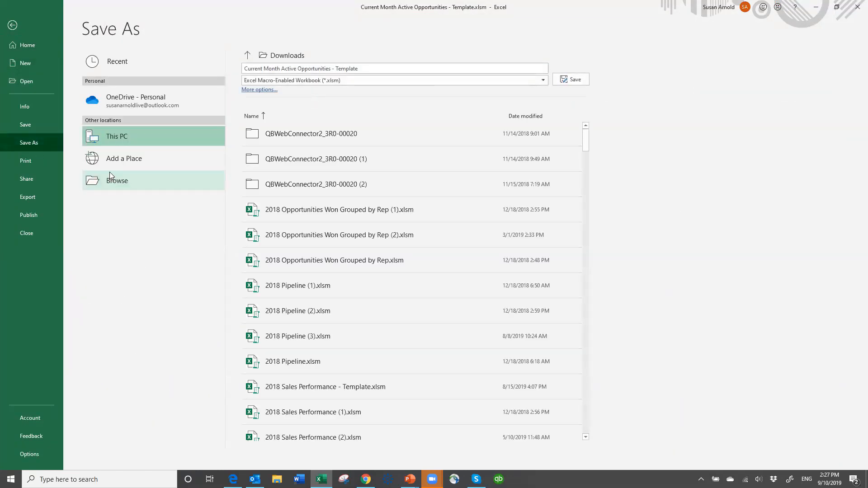
{"action": "left_click", "coordinate": [90, 181]}
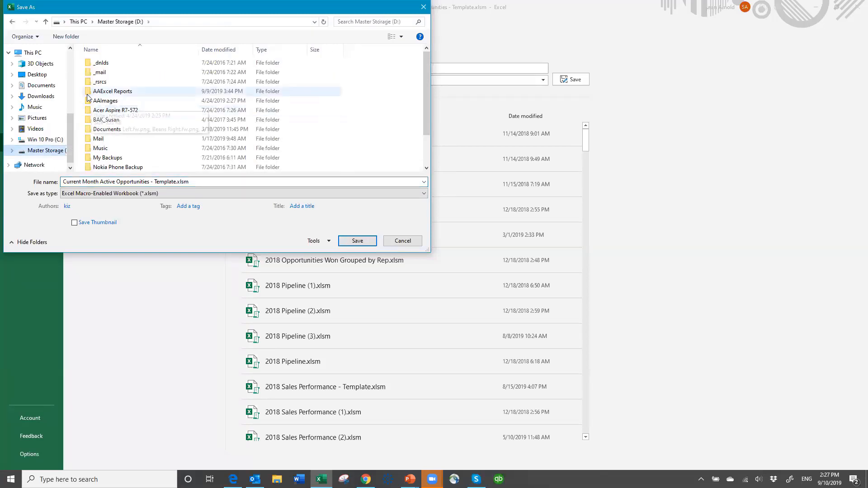
{"action": "left_click", "coordinate": [89, 91]}
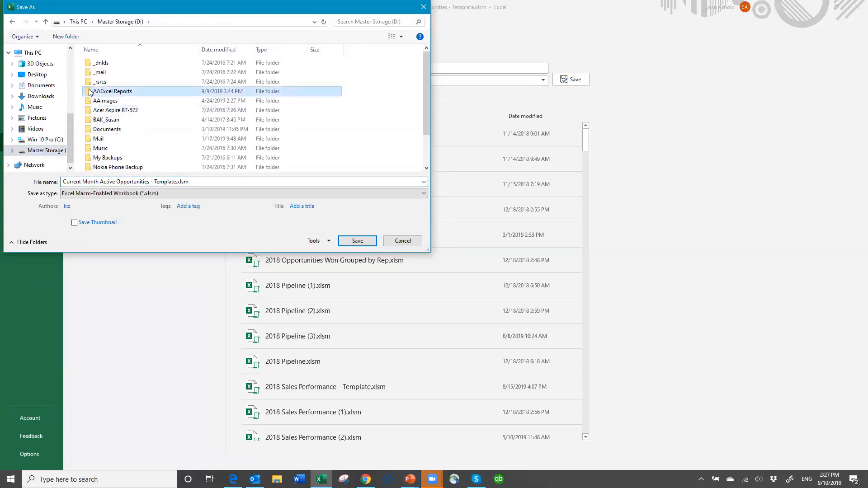
{"action": "double_click", "coordinate": [90, 92]}
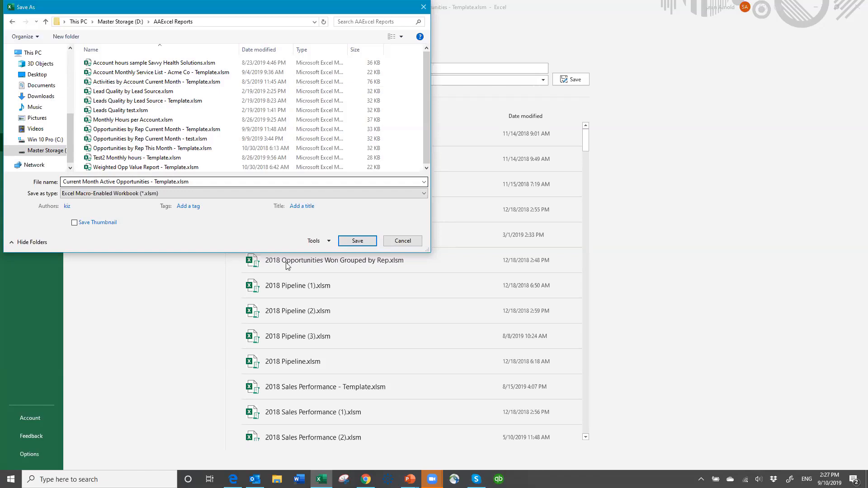
{"action": "left_click", "coordinate": [357, 241]}
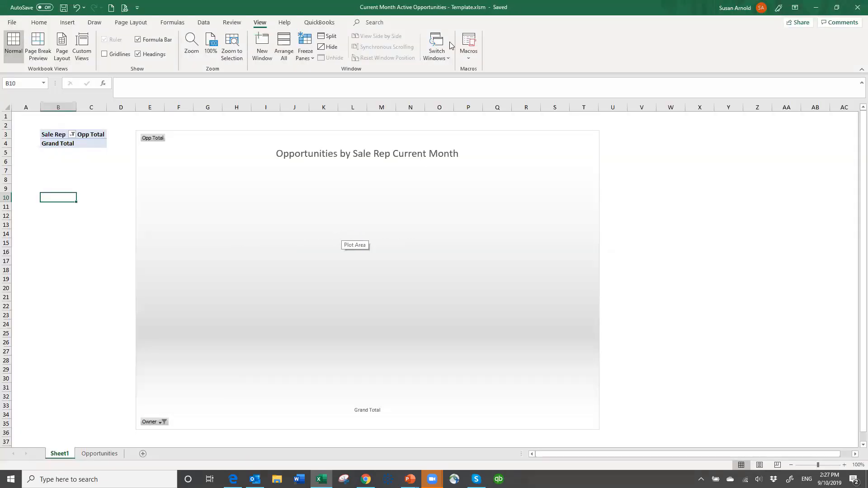
{"action": "left_click", "coordinate": [856, 10]}
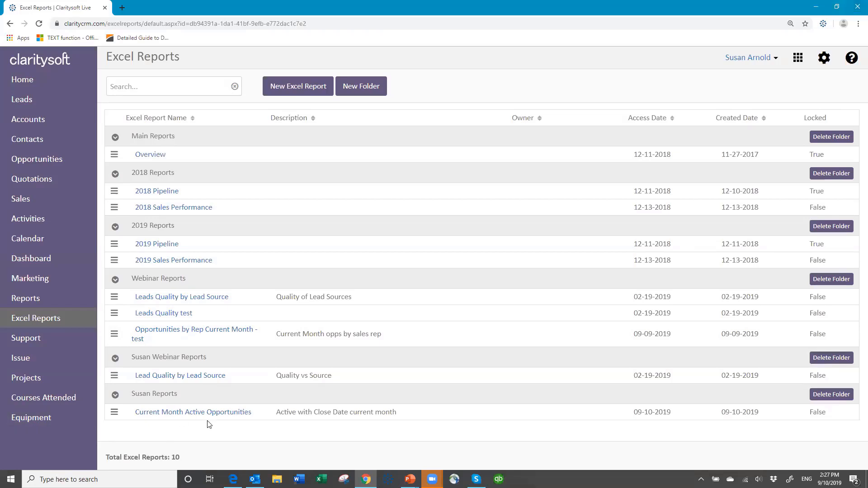
- Upload "Current Month Active Opportunities - Template.xlsm" from AAExcel Reports as the template of the Current Month Active Opportunities report
{"action": "left_click", "coordinate": [114, 413]}
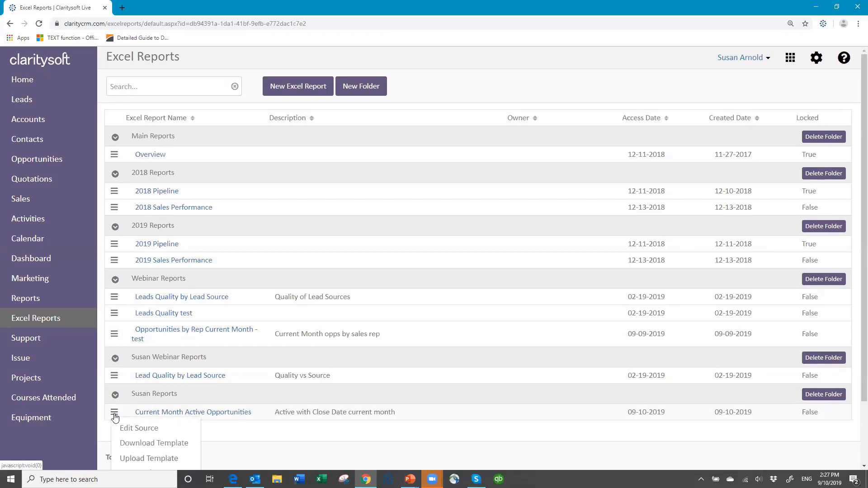
{"action": "left_click", "coordinate": [170, 460]}
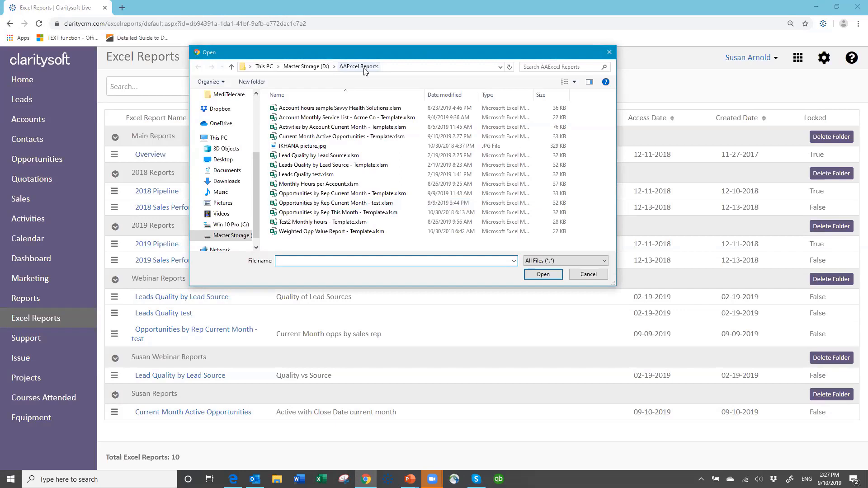
{"action": "left_click", "coordinate": [347, 137]}
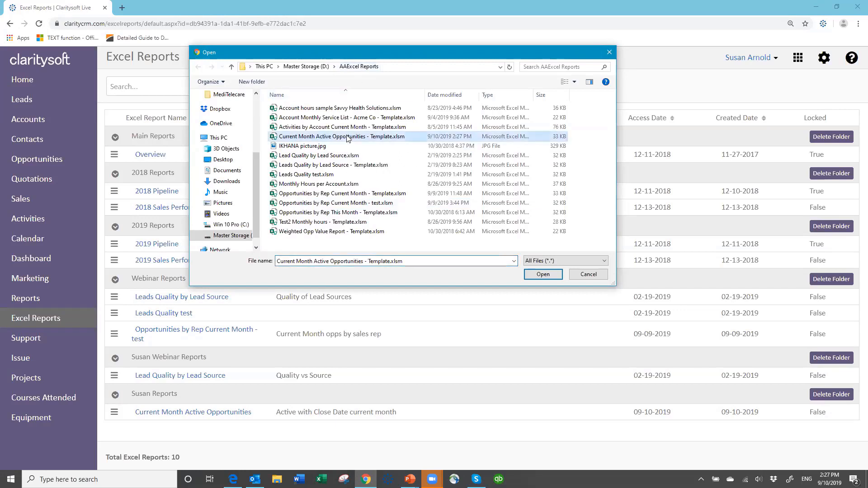
{"action": "left_click", "coordinate": [542, 275]}
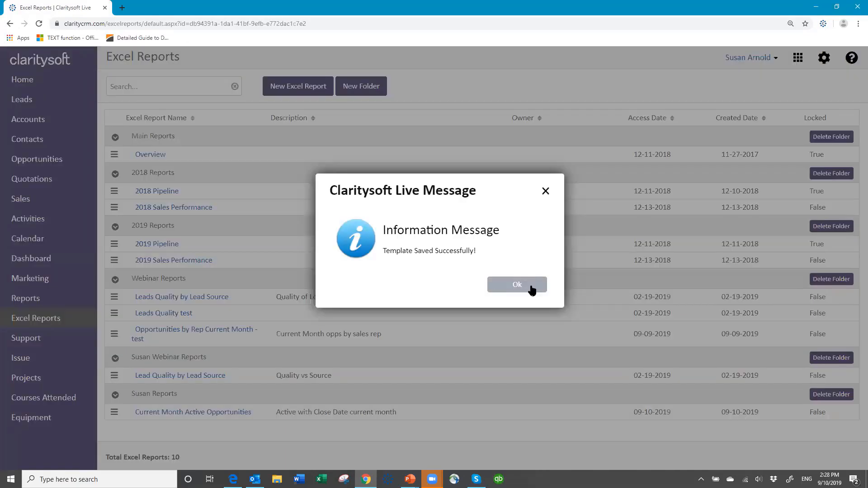
{"action": "left_click", "coordinate": [524, 285]}
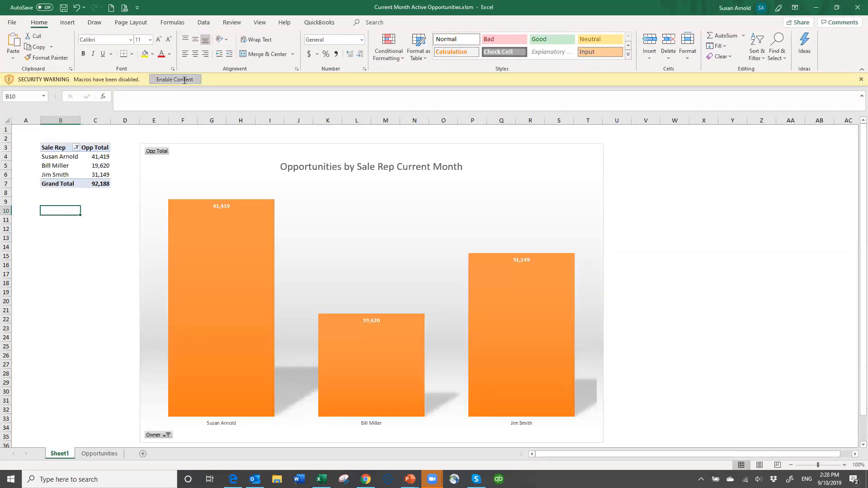
- Enable the macros in the generated Current Month Active Opportunities workbook and review the records on its Opportunities sheet
{"action": "left_click", "coordinate": [186, 80]}
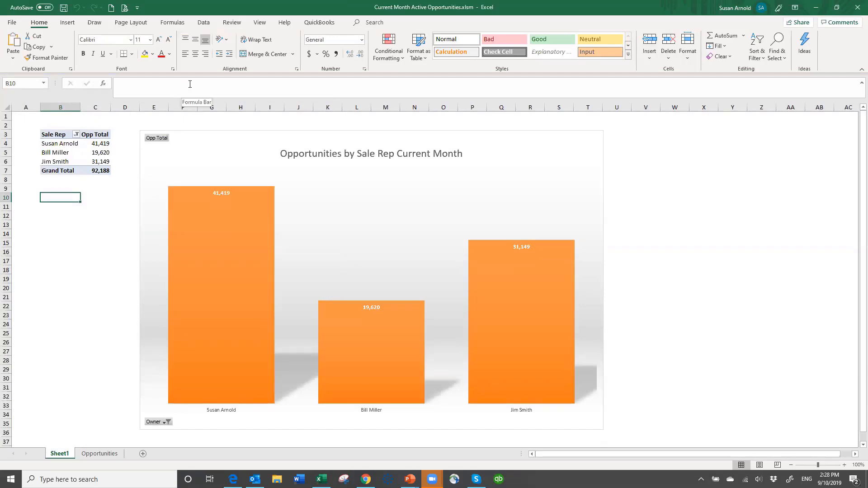
{"action": "left_click", "coordinate": [106, 454]}
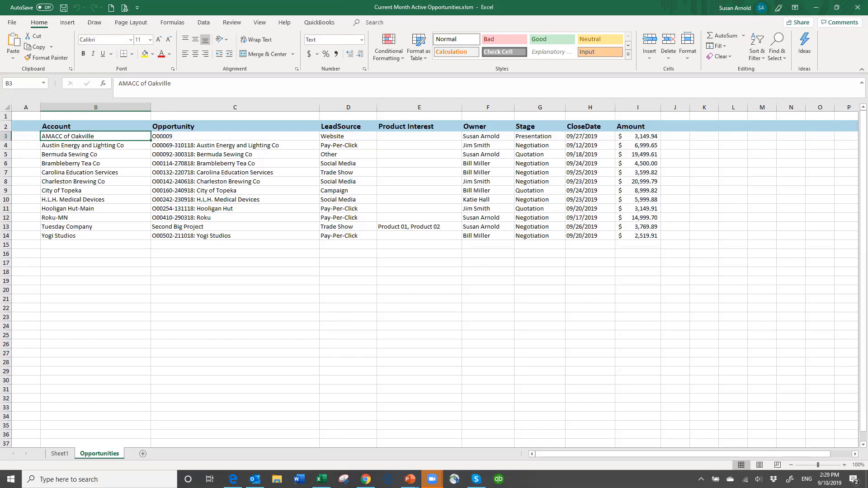
{"action": "left_click", "coordinate": [58, 454]}
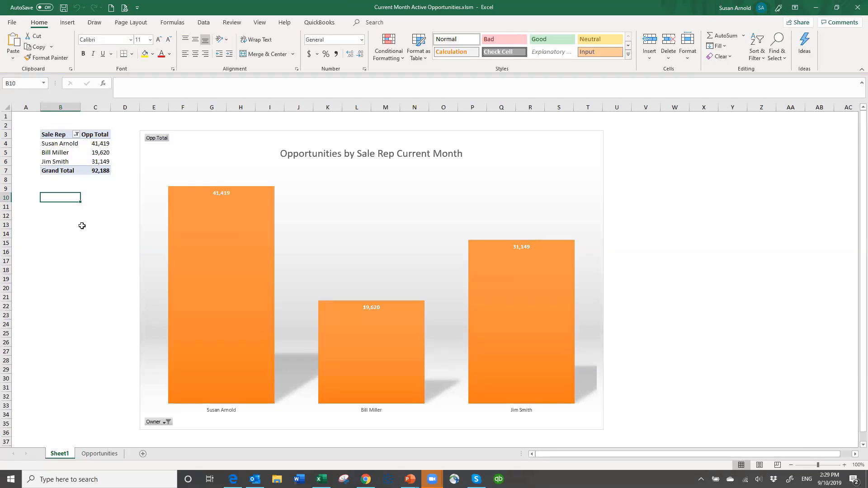
- Check the sum of the Amount values in I3:I14 on the Opportunities sheet against the PivotTable grand total on Sheet1
{"action": "left_click", "coordinate": [102, 454]}
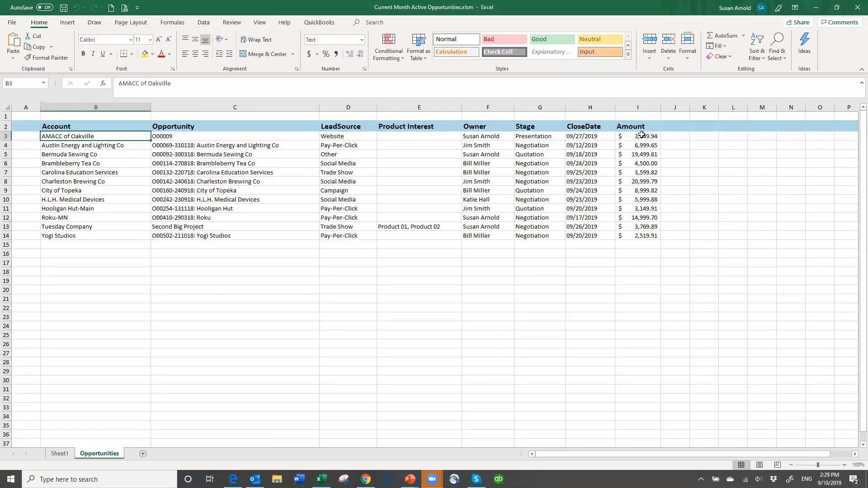
{"action": "left_click_drag", "start_coordinate": [642, 136], "coordinate": [647, 239]}
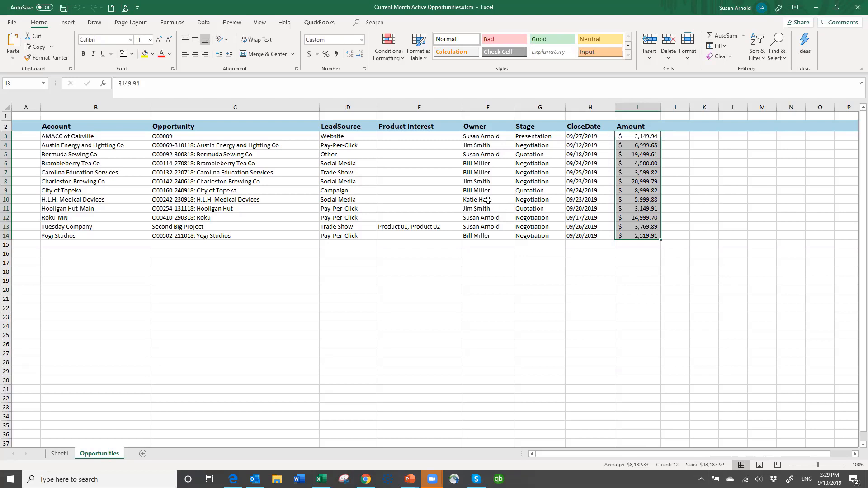
{"action": "left_click", "coordinate": [419, 290]}
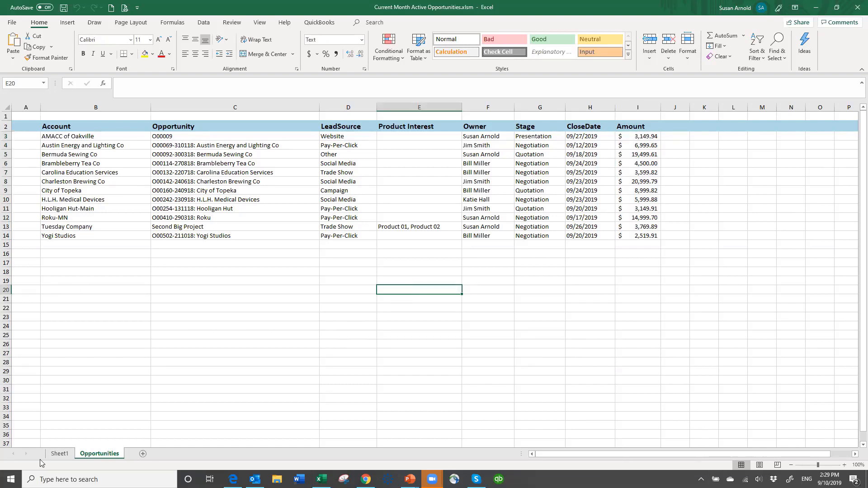
{"action": "left_click", "coordinate": [58, 454]}
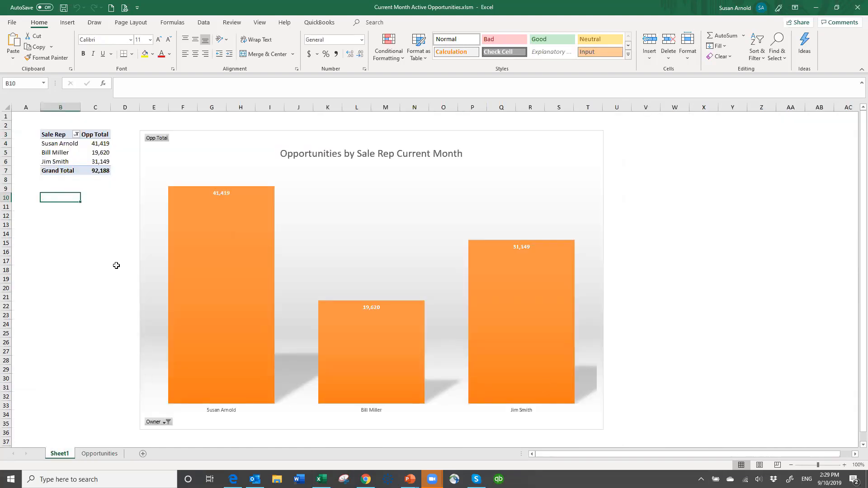
- Include the unchecked sales rep and the (blank) item in the PivotTable's Sale Rep filter
{"action": "left_click", "coordinate": [77, 134]}
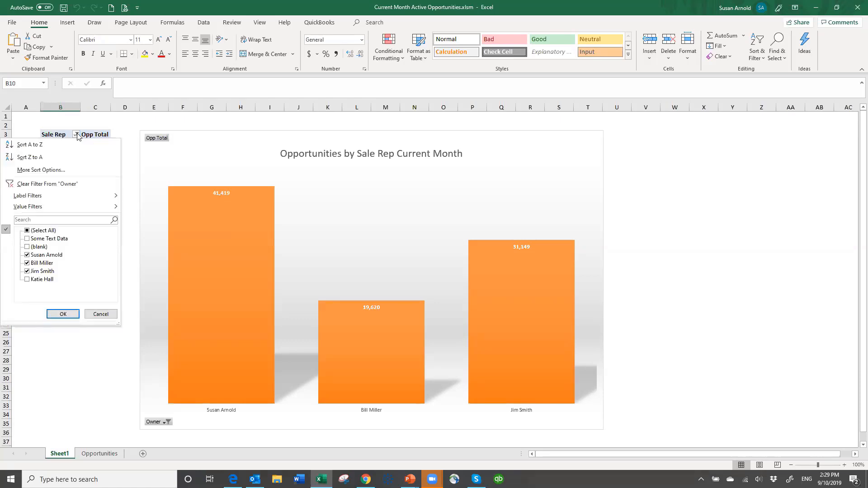
{"action": "left_click", "coordinate": [27, 279]}
{"action": "left_click", "coordinate": [34, 280]}
{"action": "left_click", "coordinate": [27, 246]}
{"action": "left_click", "coordinate": [65, 313]}
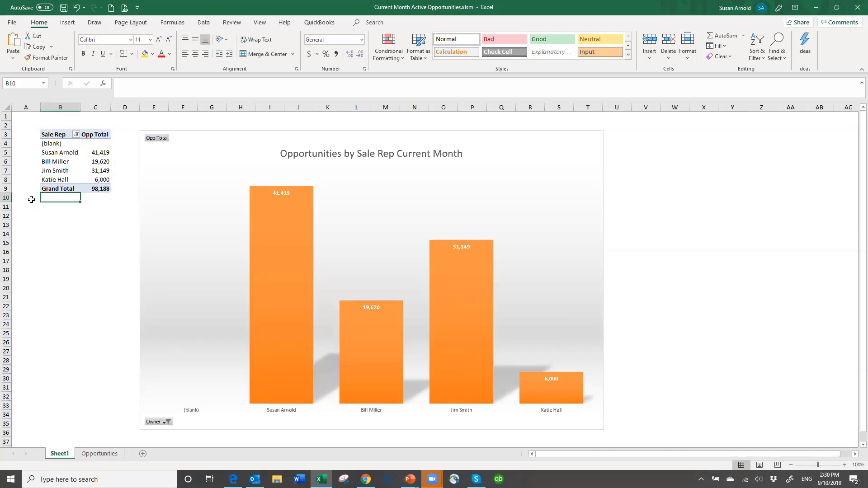
- Exclude the (blank) item from the PivotTable's Sale Rep filter
{"action": "left_click", "coordinate": [76, 134]}
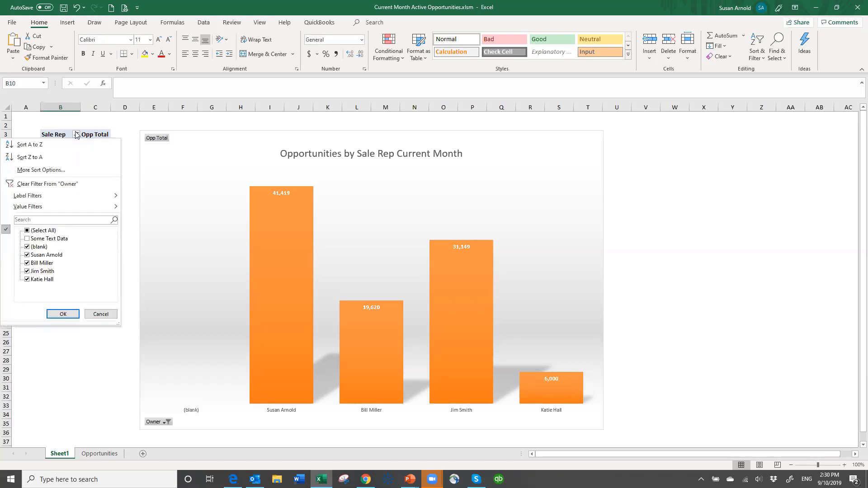
{"action": "left_click", "coordinate": [27, 246]}
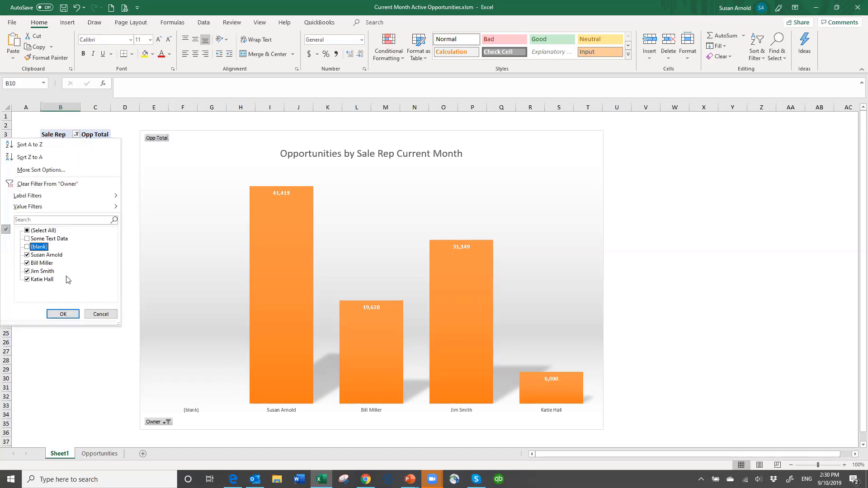
{"action": "left_click", "coordinate": [63, 314]}
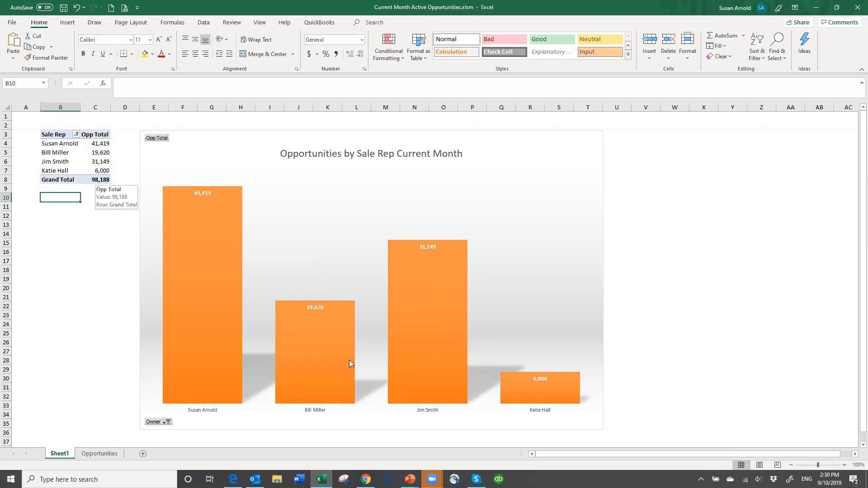
- Recheck the sum of Amount cells I3:I14 on the Opportunities sheet against the updated grand total on Sheet1
{"action": "left_click", "coordinate": [112, 455]}
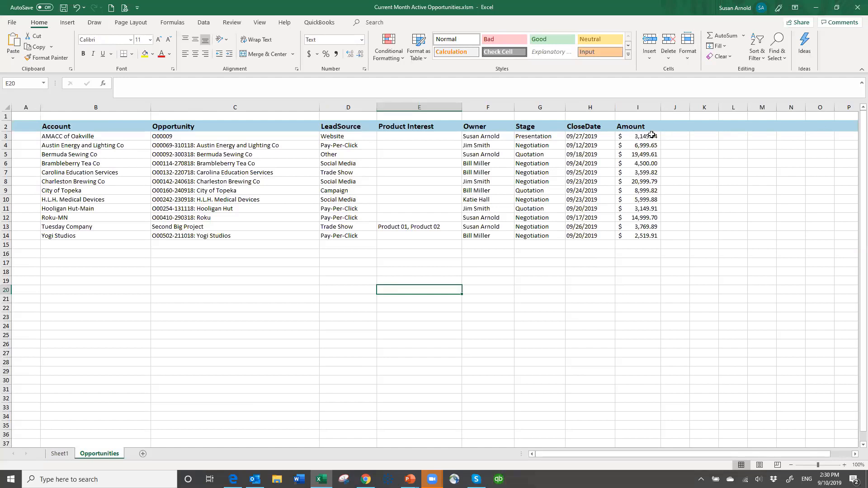
{"action": "left_click_drag", "start_coordinate": [651, 136], "coordinate": [646, 236]}
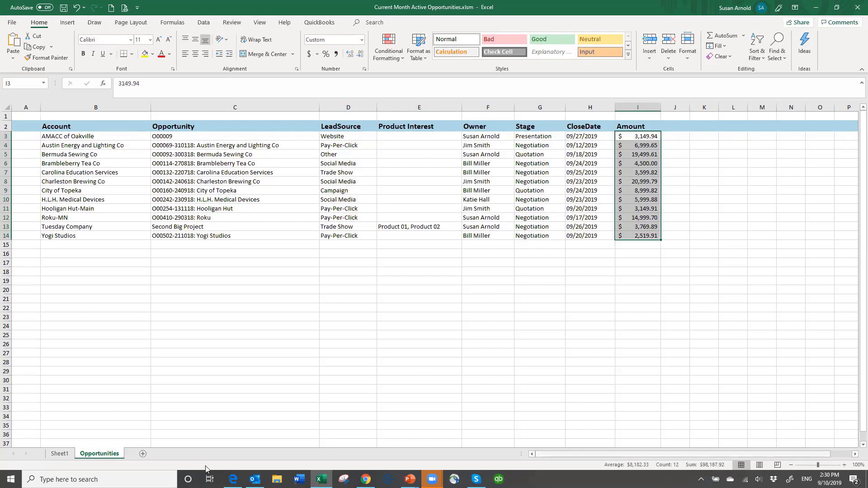
{"action": "left_click", "coordinate": [63, 453]}
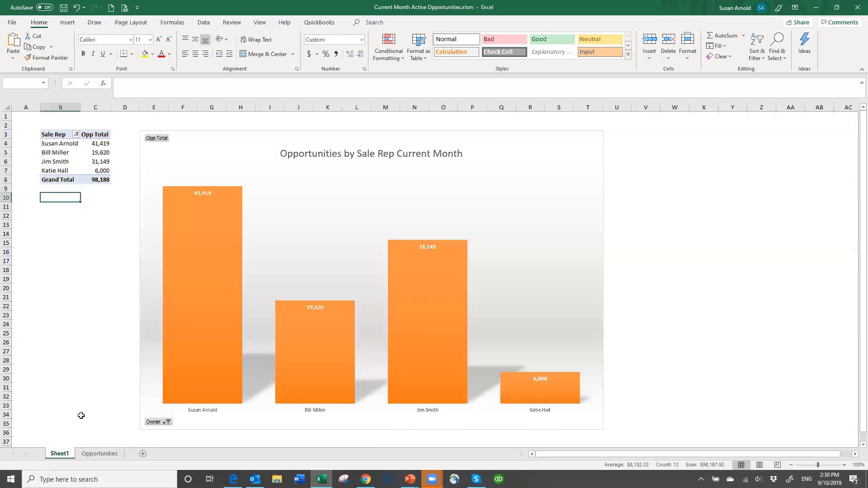
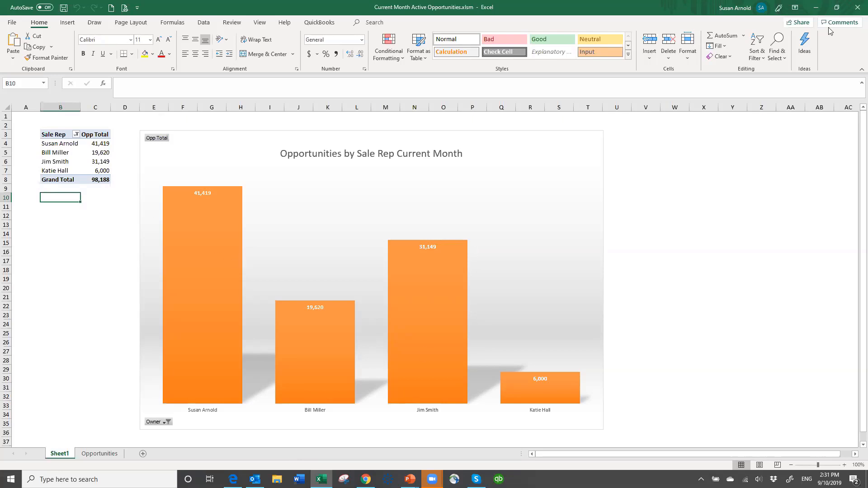
- Close the Current Month Active Opportunities workbook without saving its changes
{"action": "left_click", "coordinate": [856, 8]}
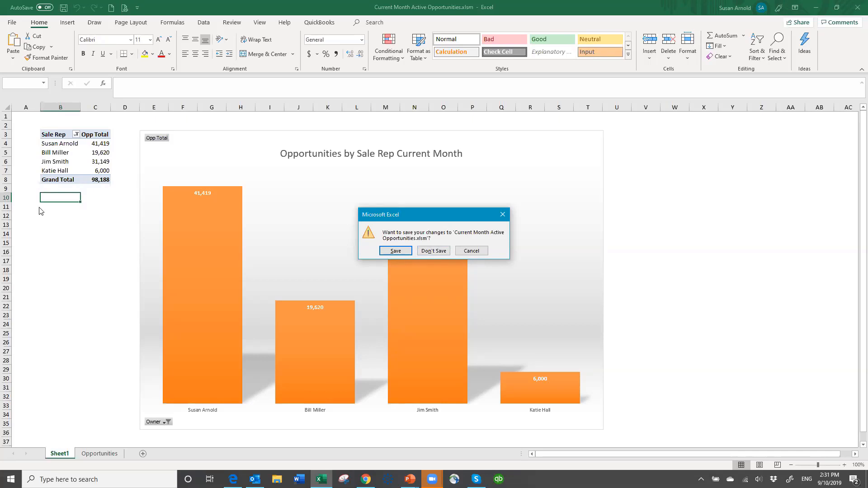
{"action": "left_click", "coordinate": [434, 251]}
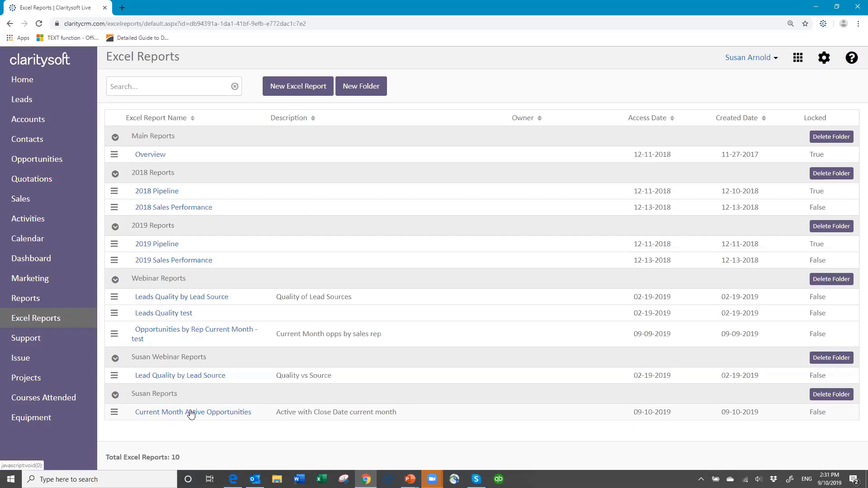
- Set up a schedule for the Current Month Active Opportunities report, recurring weekly on Monday in Excel format
{"action": "left_click", "coordinate": [114, 414]}
{"action": "scroll", "coordinate": [280, 402], "scroll_direction": "down", "scroll_amount": 2}
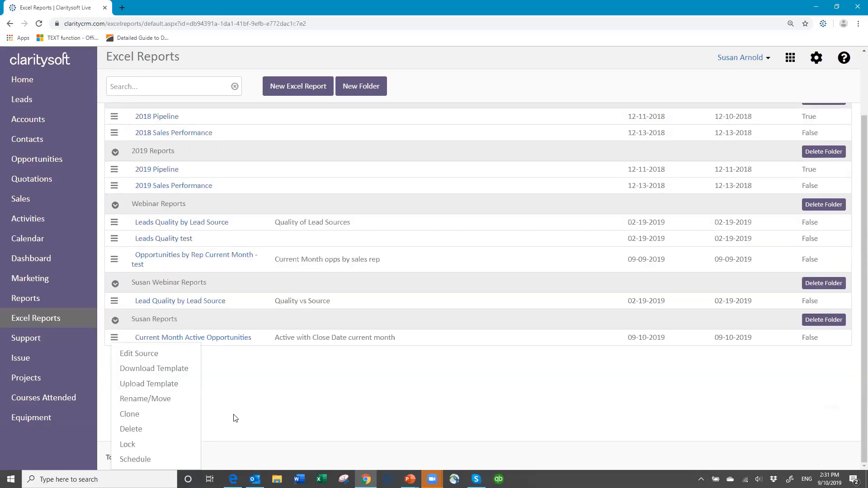
{"action": "left_click", "coordinate": [140, 459]}
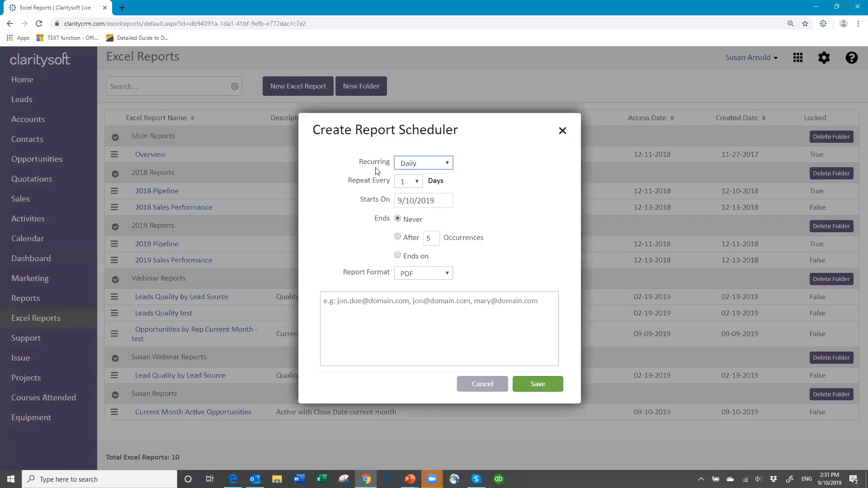
{"action": "left_click", "coordinate": [447, 166]}
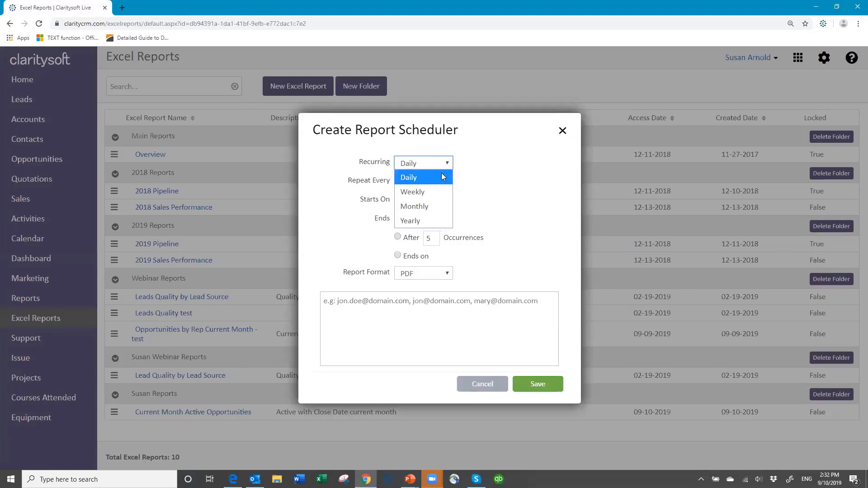
{"action": "left_click", "coordinate": [420, 191]}
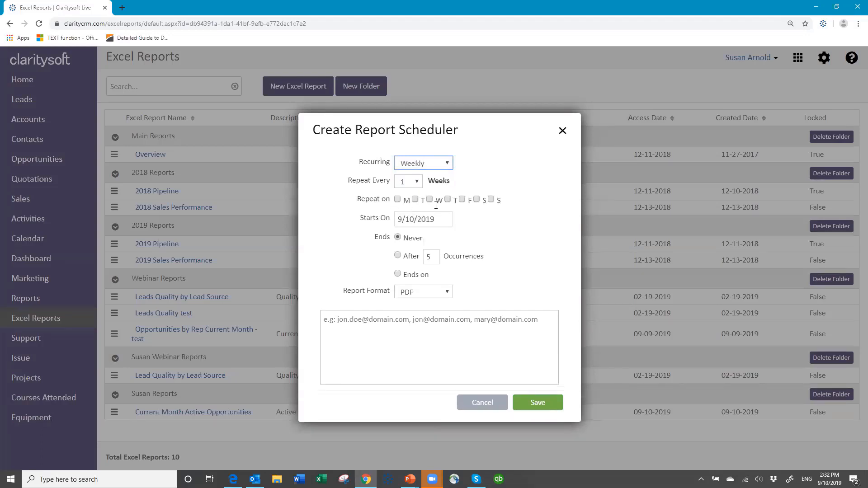
{"action": "left_click", "coordinate": [398, 200]}
{"action": "left_click", "coordinate": [447, 294]}
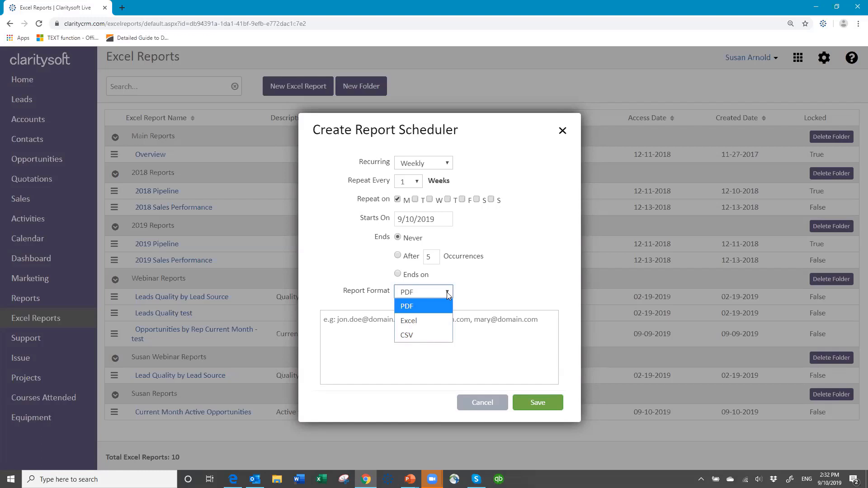
{"action": "left_click", "coordinate": [433, 324]}
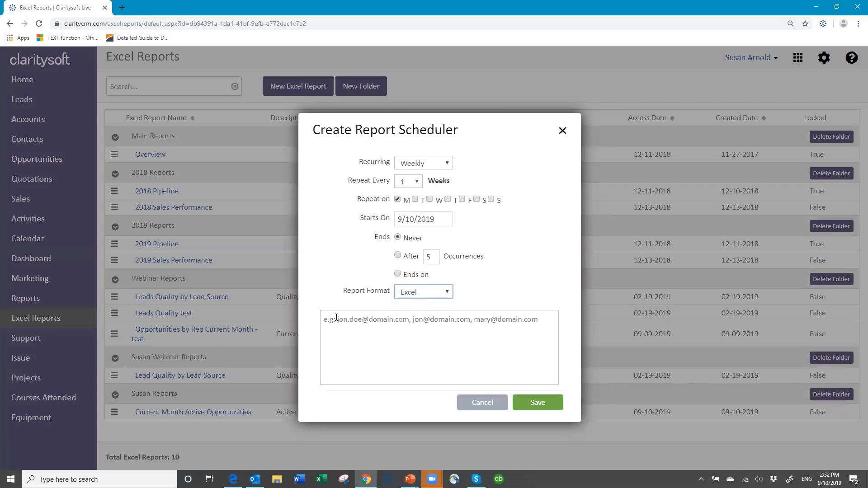
- Enter the recipient's e-mail address in the report schedule and save it
{"action": "left_click", "coordinate": [436, 302]}
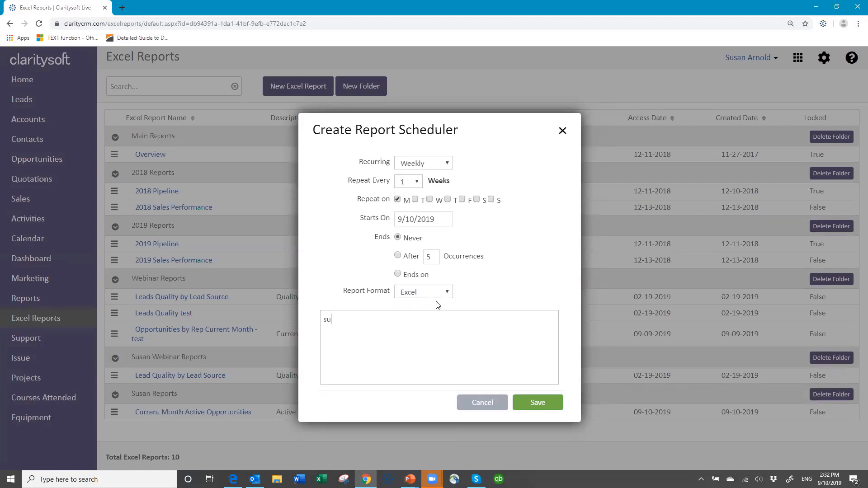
{"action": "left_click", "coordinate": [535, 406]}
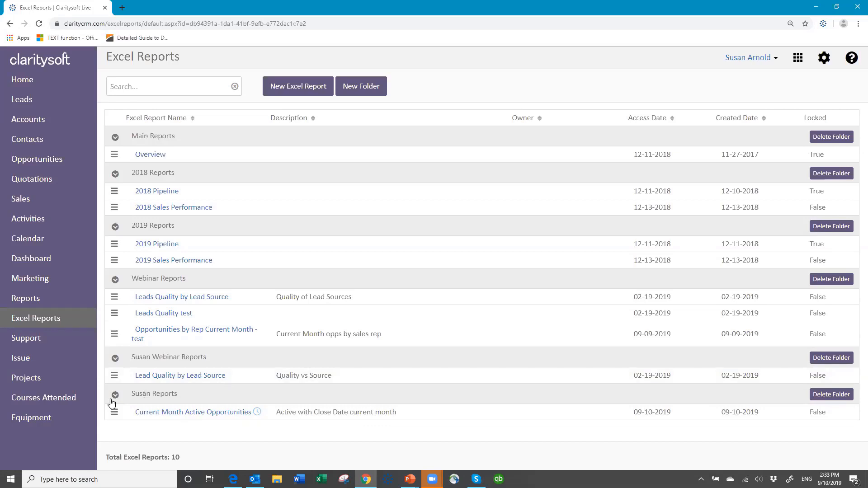
- Create an Excel report named Current Active Opportunities in the folder that holds the Current Month Active Opportunities report
{"action": "left_click", "coordinate": [301, 91]}
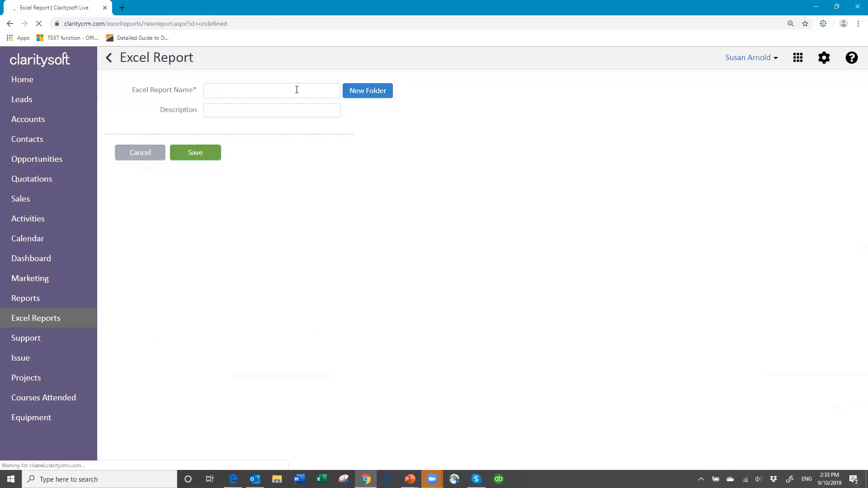
{"action": "left_click", "coordinate": [335, 93]}
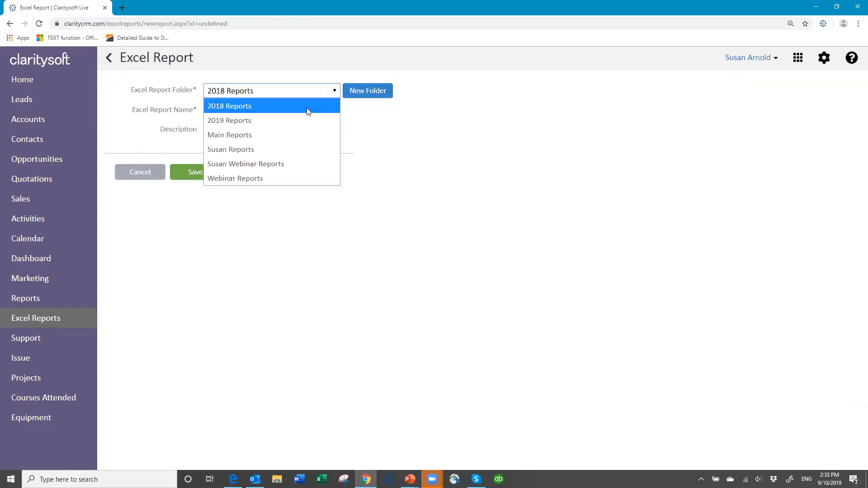
{"action": "left_click", "coordinate": [255, 149]}
{"action": "left_click", "coordinate": [237, 107]}
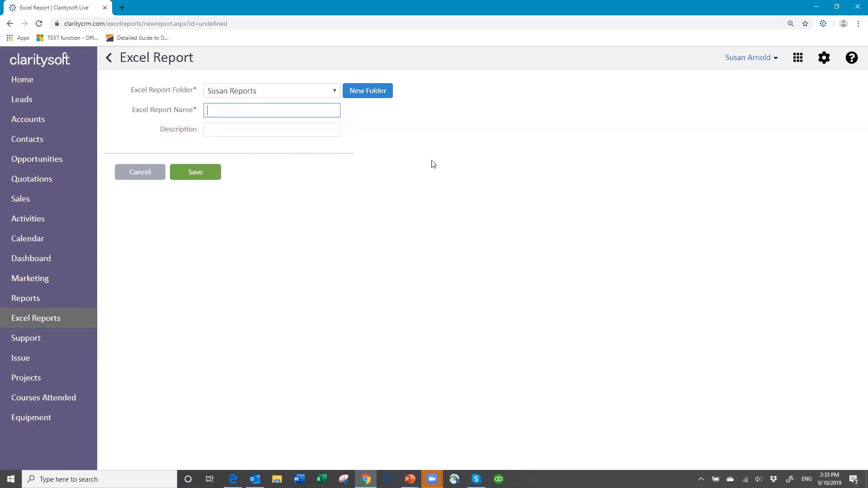
{"action": "type", "text": "Current Activie"}
{"action": "key", "text": "BackSpace"}
{"action": "key", "text": "BackSpace"}
{"action": "key", "text": "BackSpace"}
{"action": "type", "text": "e Opportuniti"}
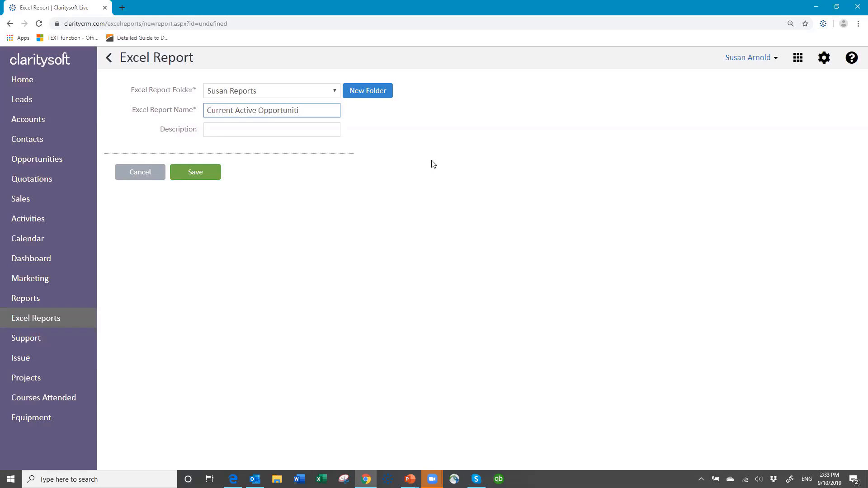
{"action": "type", "text": "es"}
{"action": "left_click", "coordinate": [197, 175]}
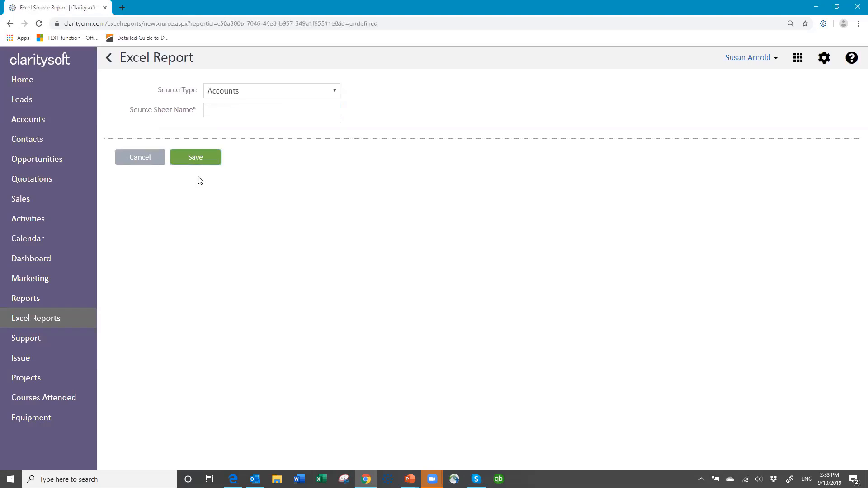
- Add a source of type Opportunities to the report with the sheet name Opportunities
{"action": "left_click", "coordinate": [332, 92]}
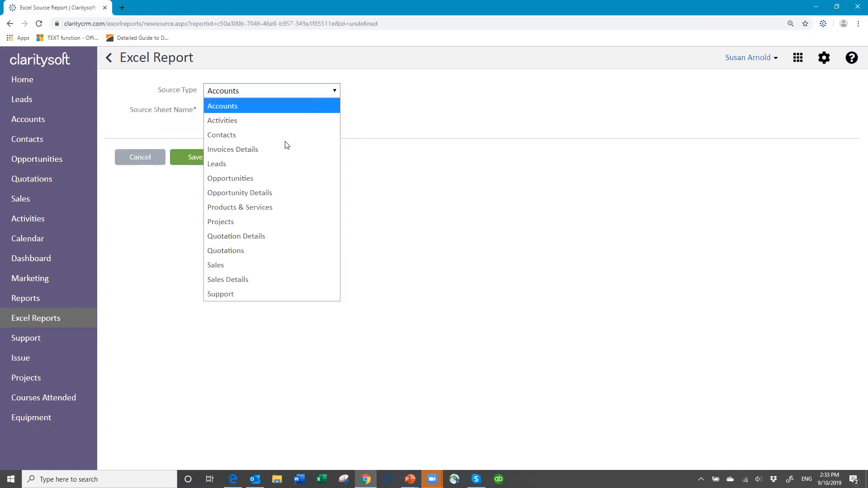
{"action": "left_click", "coordinate": [267, 175]}
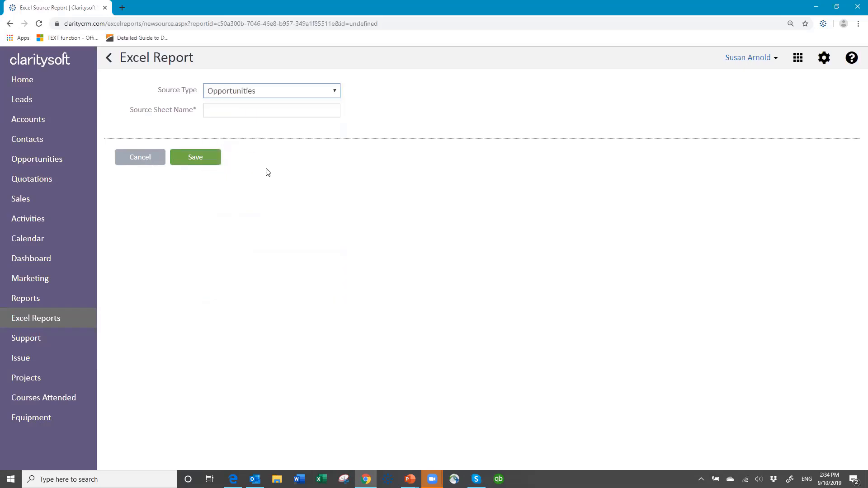
{"action": "left_click", "coordinate": [218, 111]}
{"action": "type", "text": "Oppor"}
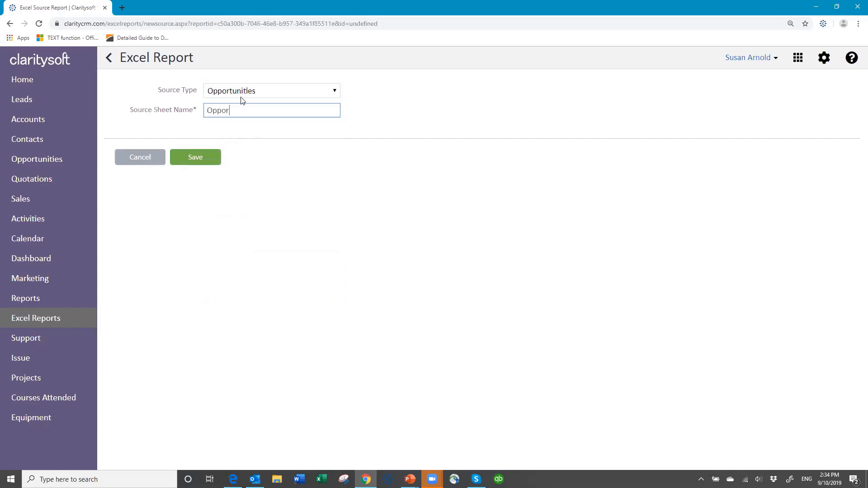
{"action": "type", "text": "tunities"}
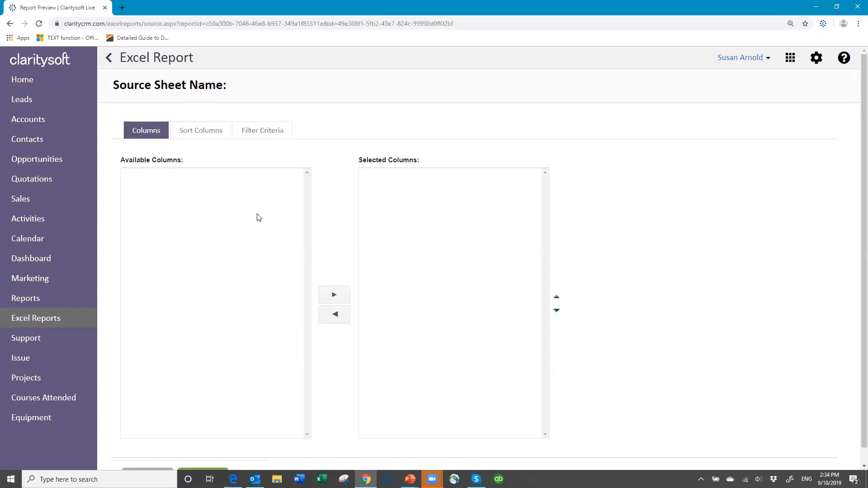
- Add the Account, Amount, CloseDate, Opportunity, Owner and Stage columns to the source sheet's selected columns
{"action": "left_click", "coordinate": [142, 190]}
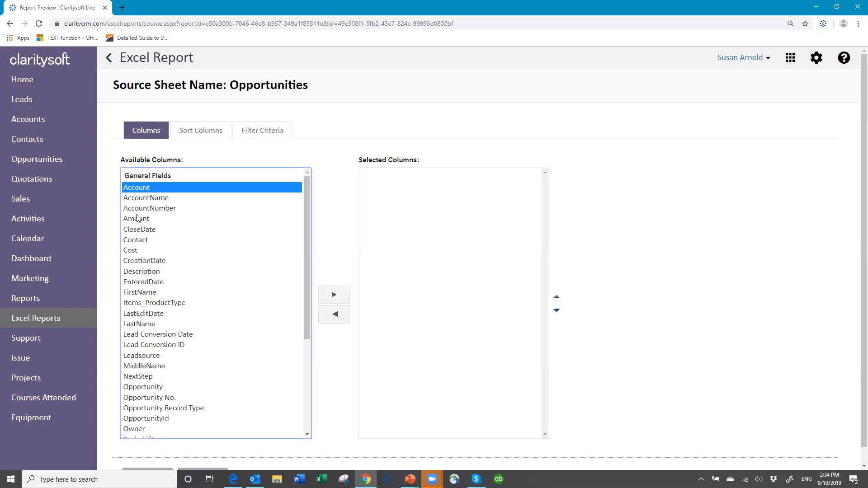
{"action": "left_click", "coordinate": [138, 219], "text": "ctrl"}
{"action": "left_click", "coordinate": [138, 232], "text": "ctrl"}
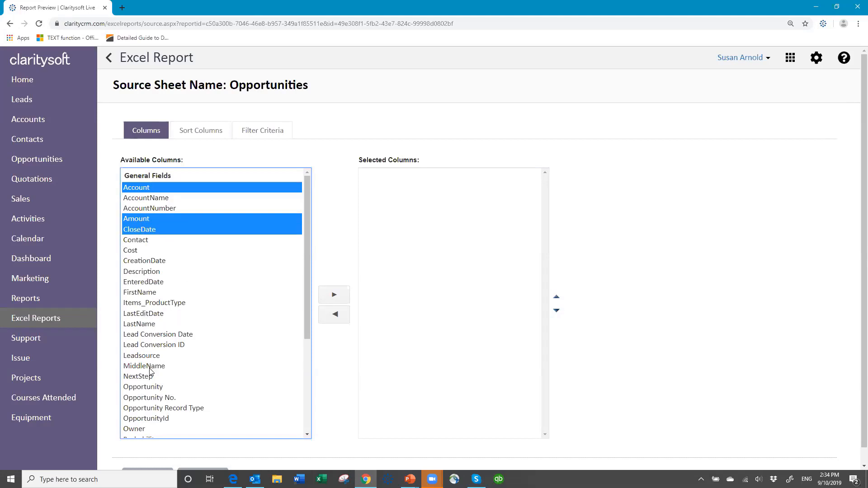
{"action": "left_click", "coordinate": [146, 387], "text": "ctrl"}
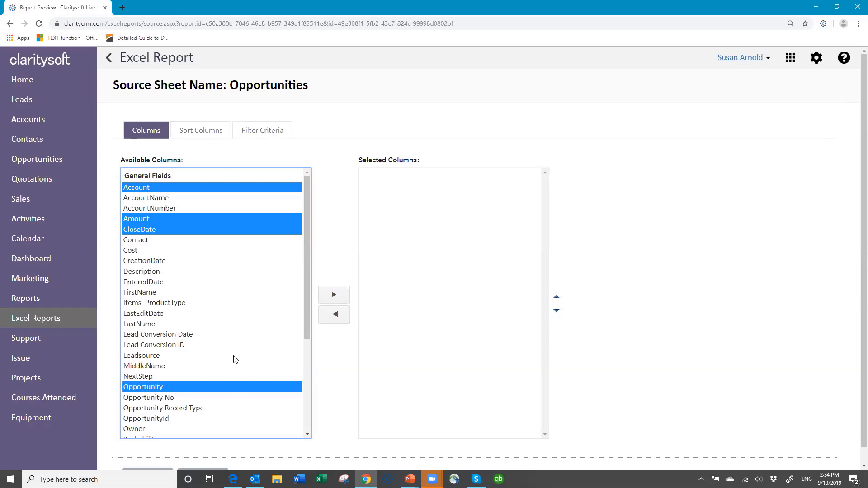
{"action": "scroll", "coordinate": [262, 357], "scroll_direction": "down", "scroll_amount": 4}
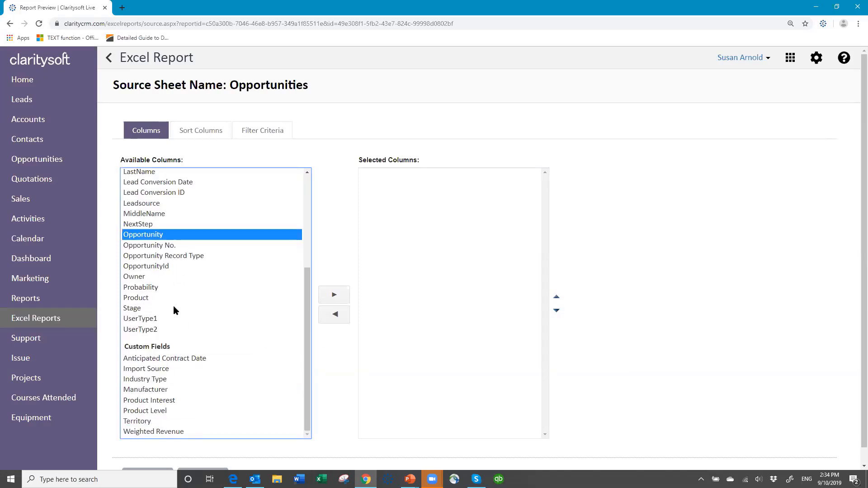
{"action": "left_click", "coordinate": [132, 276], "text": "ctrl"}
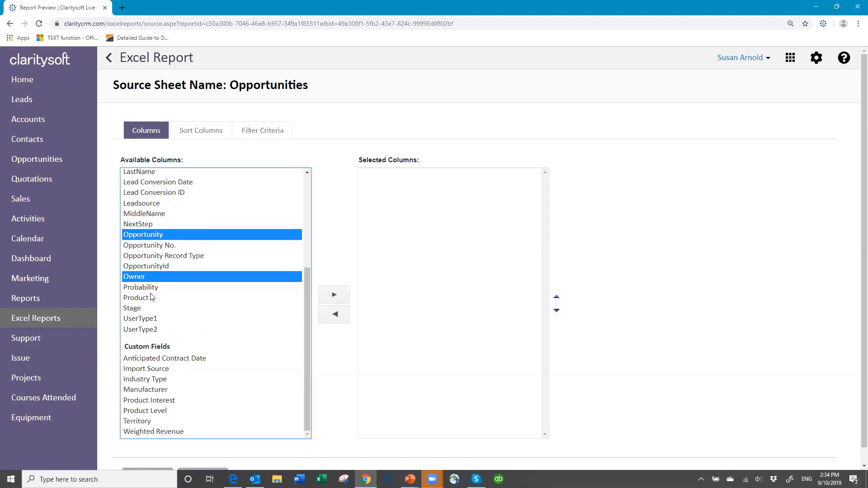
{"action": "left_click", "coordinate": [132, 308], "text": "ctrl"}
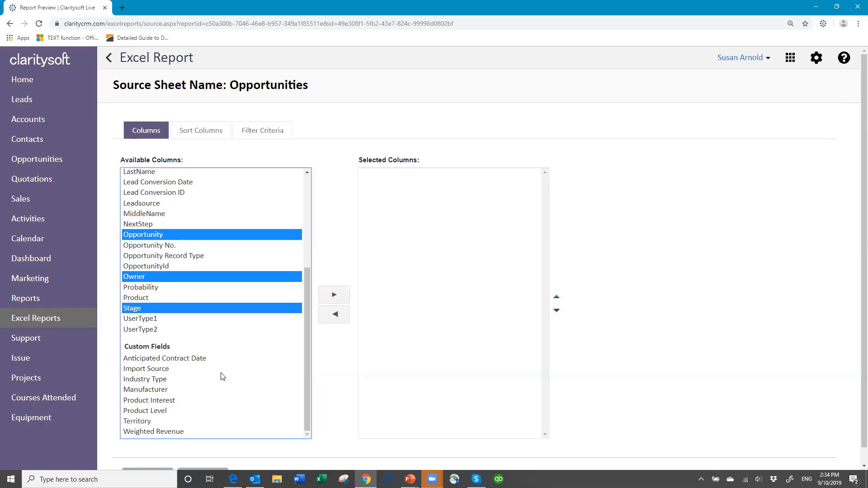
{"action": "left_click", "coordinate": [334, 296]}
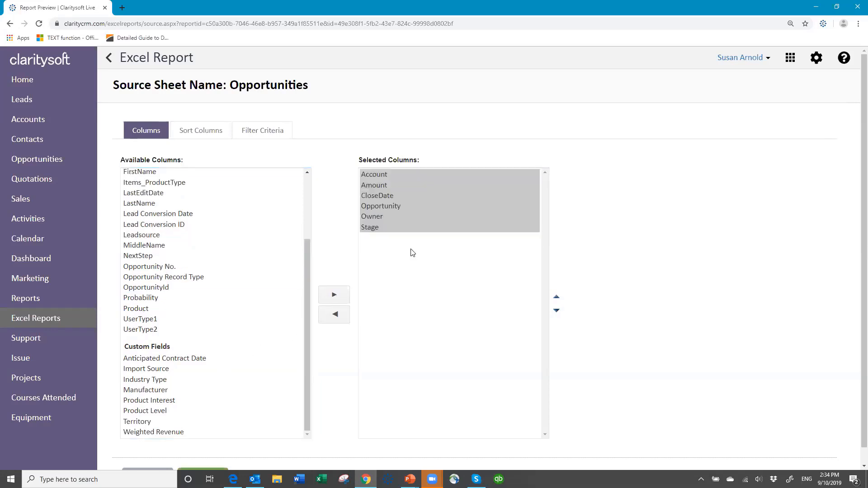
- Reorder the selected columns so Amount comes last and CloseDate sits directly before it
{"action": "left_click", "coordinate": [374, 183]}
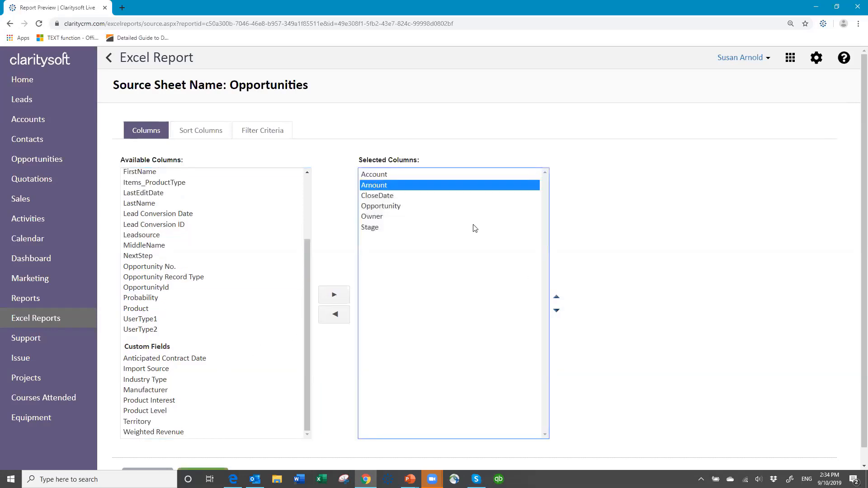
{"action": "left_click", "coordinate": [556, 311]}
{"action": "left_click", "coordinate": [557, 311]}
{"action": "left_click", "coordinate": [556, 311]}
{"action": "left_click", "coordinate": [556, 311]}
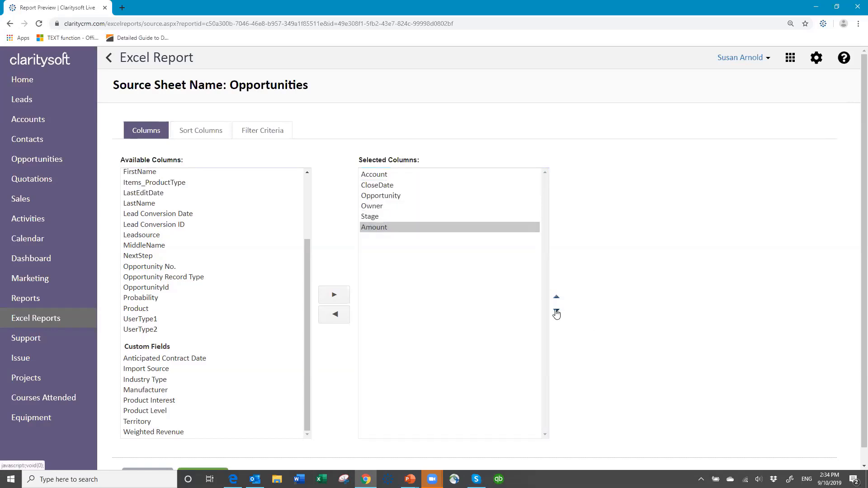
{"action": "left_click", "coordinate": [380, 186]}
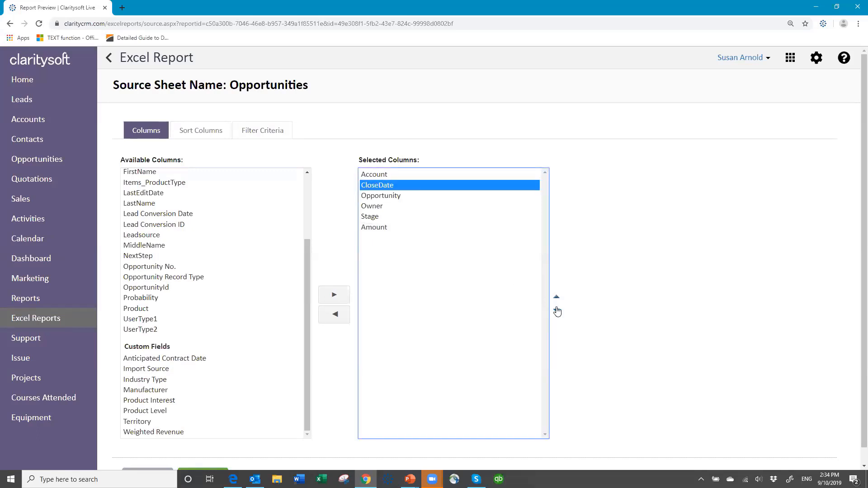
{"action": "left_click", "coordinate": [556, 311]}
{"action": "left_click", "coordinate": [556, 311]}
{"action": "left_click", "coordinate": [557, 311]}
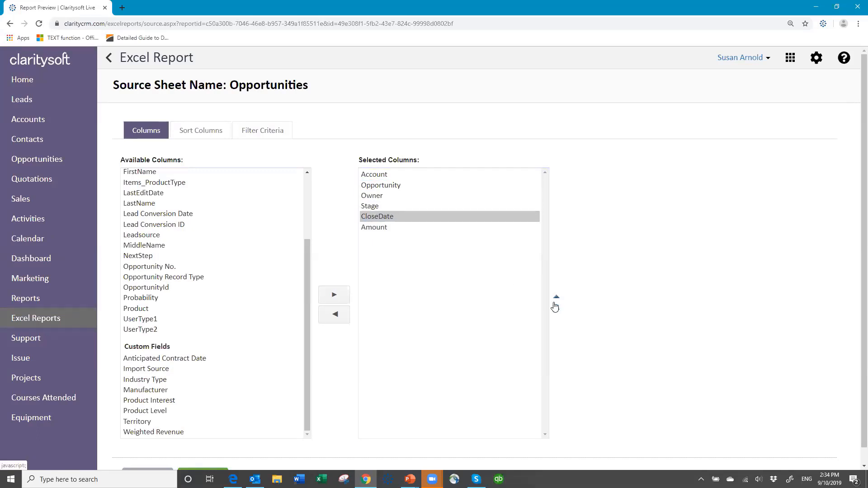
- Sort the source sheet first by Account and next by CloseDate
{"action": "left_click", "coordinate": [198, 128]}
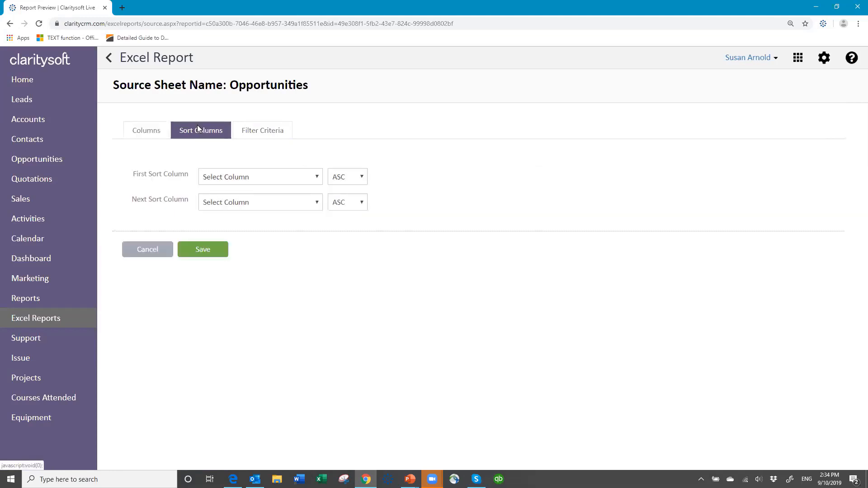
{"action": "left_click", "coordinate": [315, 180]}
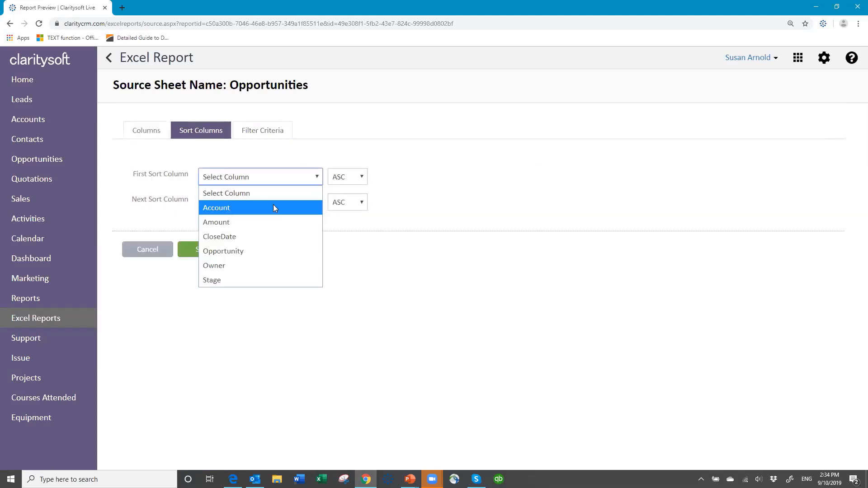
{"action": "left_click", "coordinate": [272, 206]}
{"action": "left_click", "coordinate": [291, 206]}
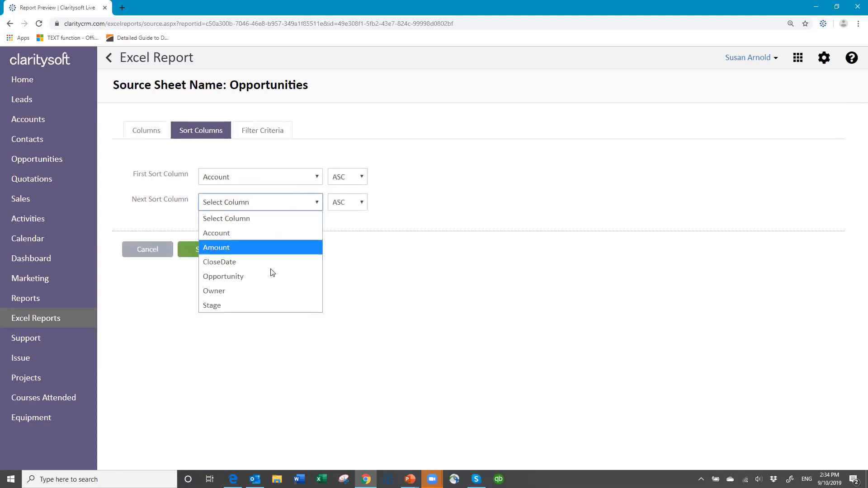
{"action": "left_click", "coordinate": [271, 260]}
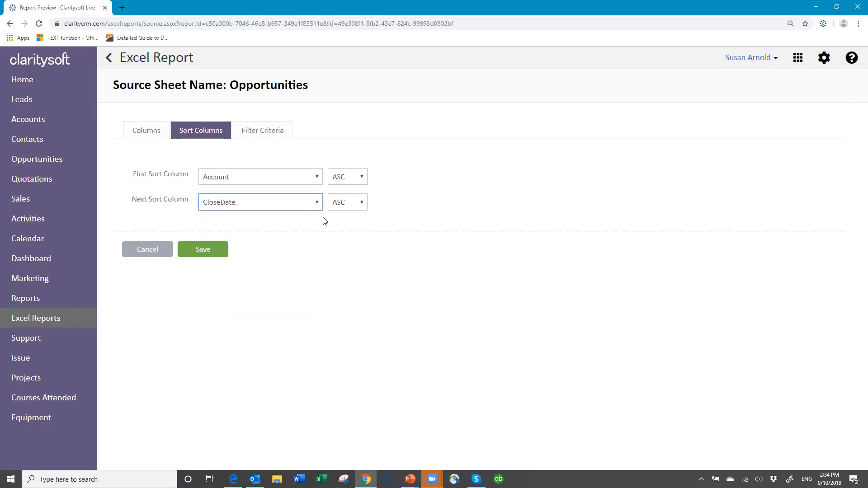
- Add a time-based filter on CloseDate limited to This 1 Month for the Opportunities source sheet
{"action": "left_click", "coordinate": [265, 136]}
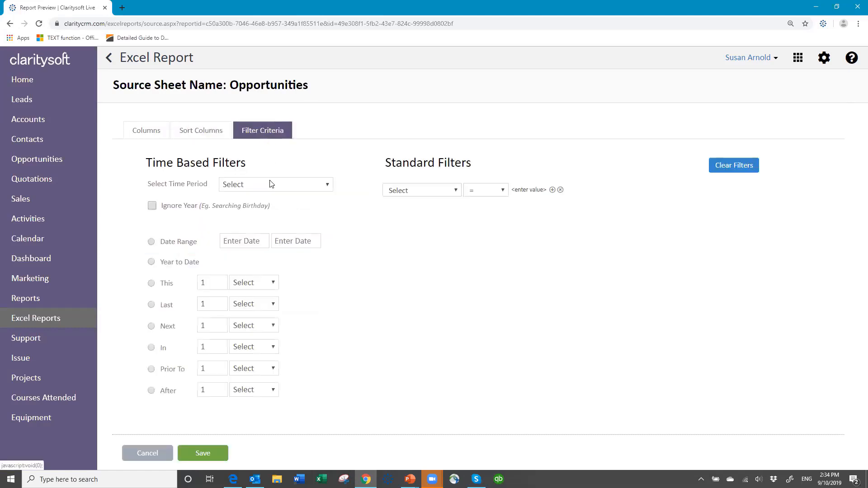
{"action": "left_click", "coordinate": [327, 185]}
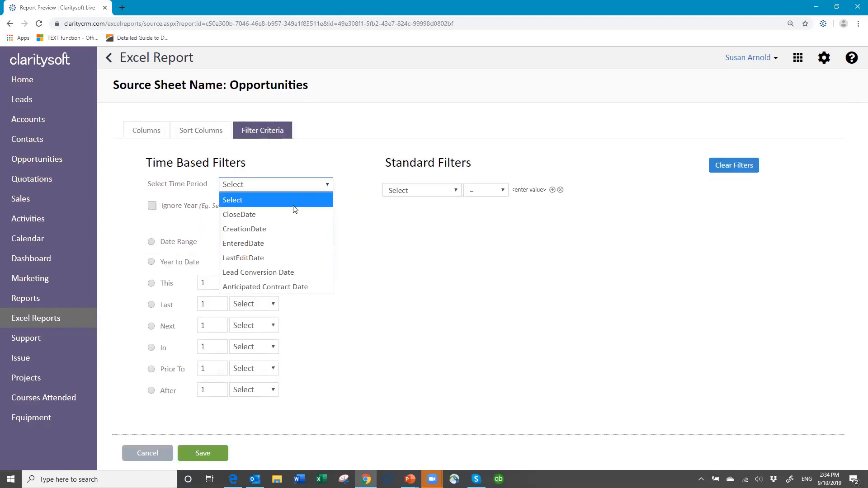
{"action": "left_click", "coordinate": [288, 215]}
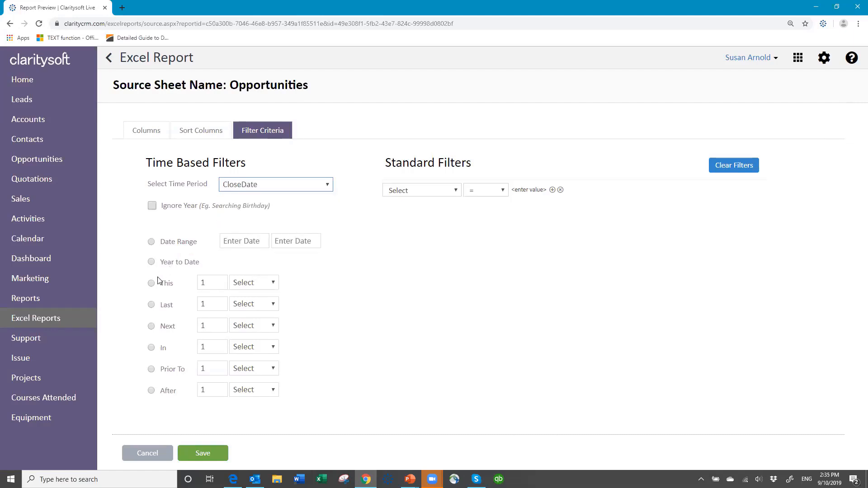
{"action": "left_click", "coordinate": [276, 287]}
{"action": "left_click", "coordinate": [263, 338]}
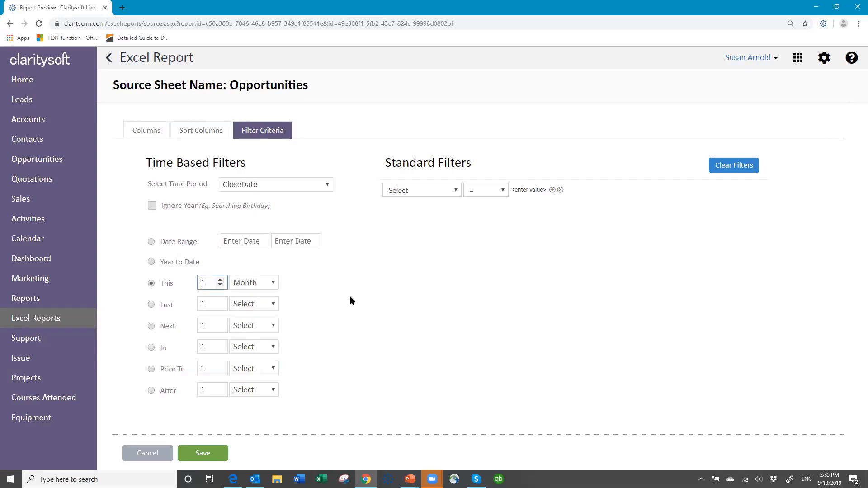
- Add a standard filter that requires Stage <> Won
{"action": "left_click", "coordinate": [455, 190]}
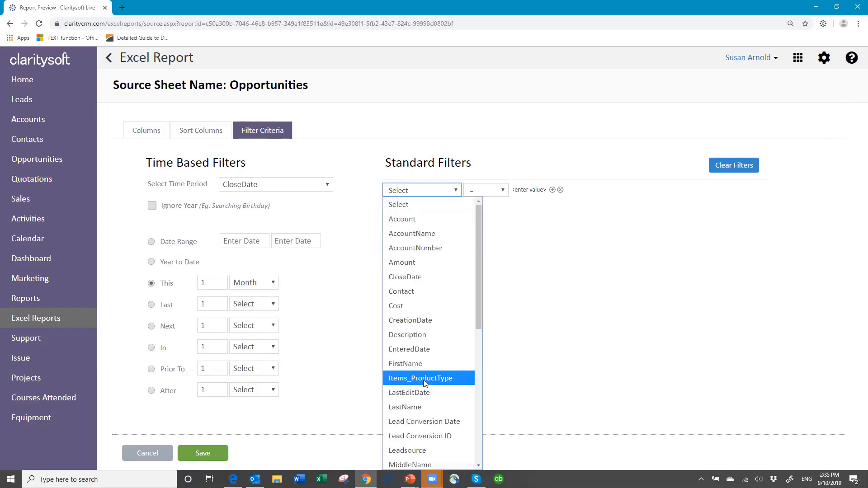
{"action": "scroll", "coordinate": [423, 380], "scroll_direction": "down", "scroll_amount": 5}
{"action": "left_click", "coordinate": [412, 303]}
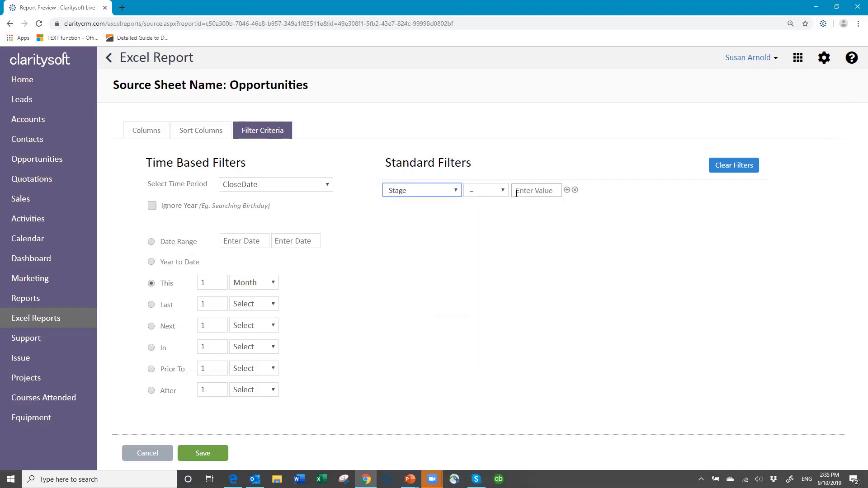
{"action": "left_click", "coordinate": [503, 190]}
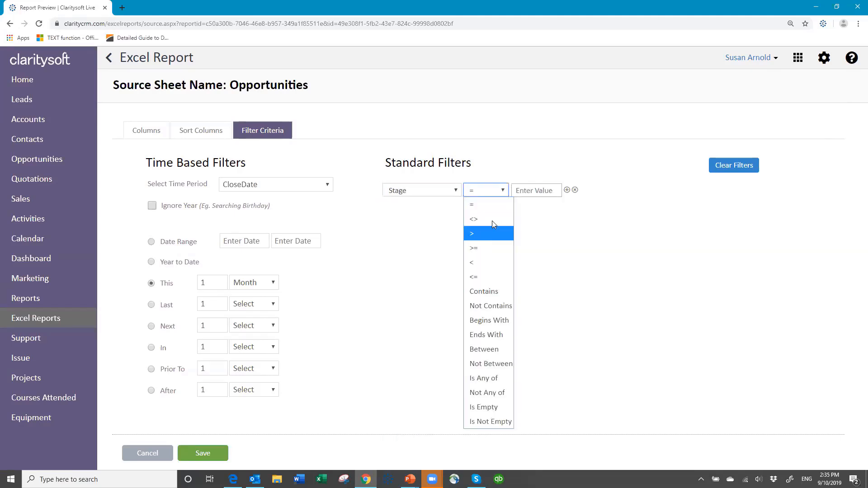
{"action": "left_click", "coordinate": [492, 227]}
{"action": "key", "text": "Tab"}
{"action": "type", "text": "Won"}
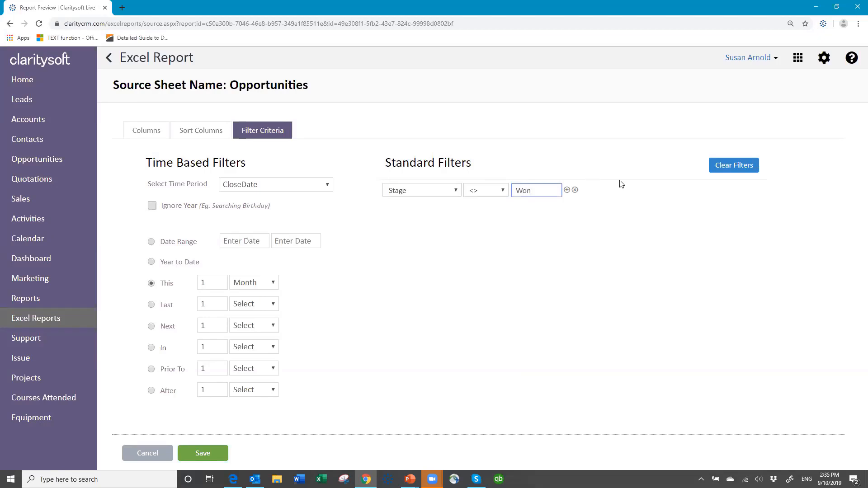
- Add a second standard filter joined with And that requires Stage <> Lost
{"action": "left_click", "coordinate": [567, 189]}
{"action": "left_click", "coordinate": [493, 213]}
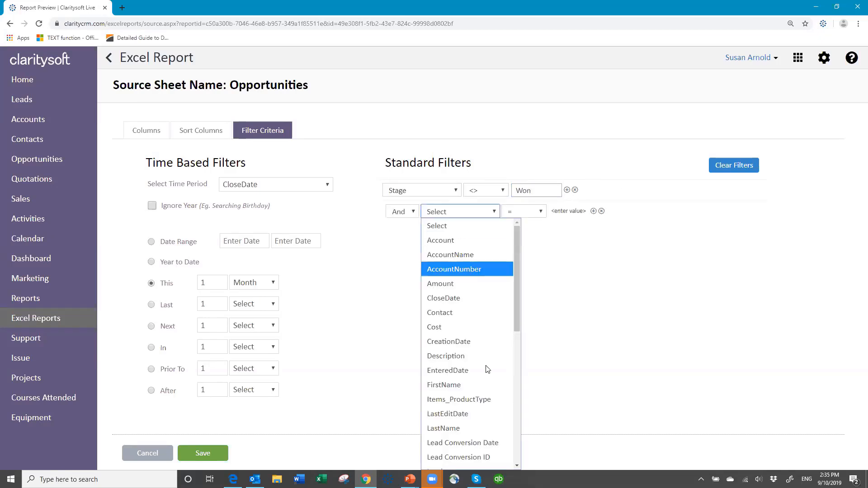
{"action": "scroll", "coordinate": [452, 382], "scroll_direction": "down", "scroll_amount": 2}
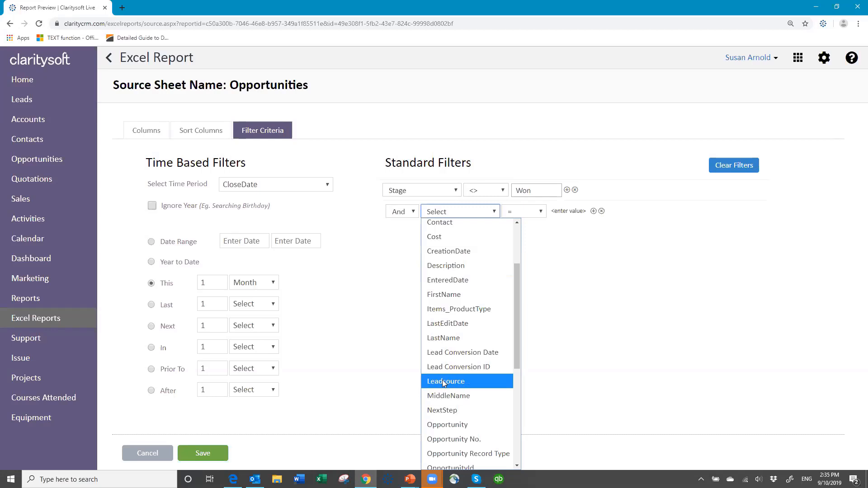
{"action": "scroll", "coordinate": [438, 398], "scroll_direction": "down", "scroll_amount": 3}
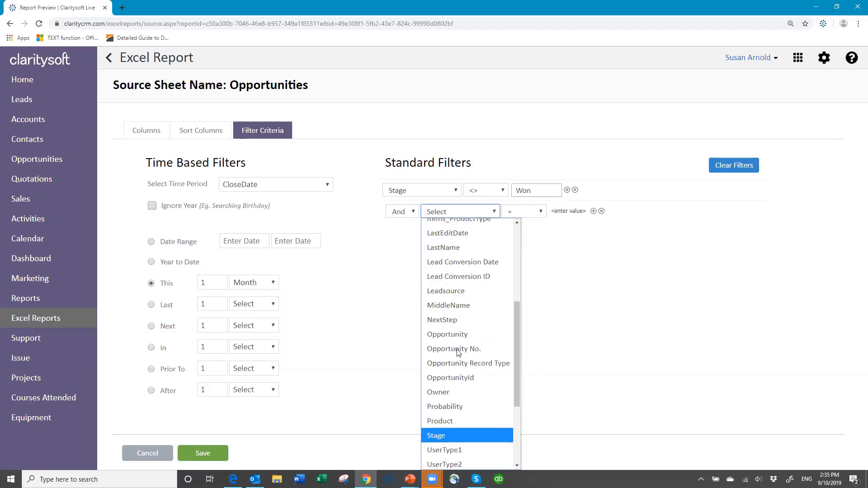
{"action": "left_click", "coordinate": [436, 434]}
{"action": "left_click", "coordinate": [541, 212]}
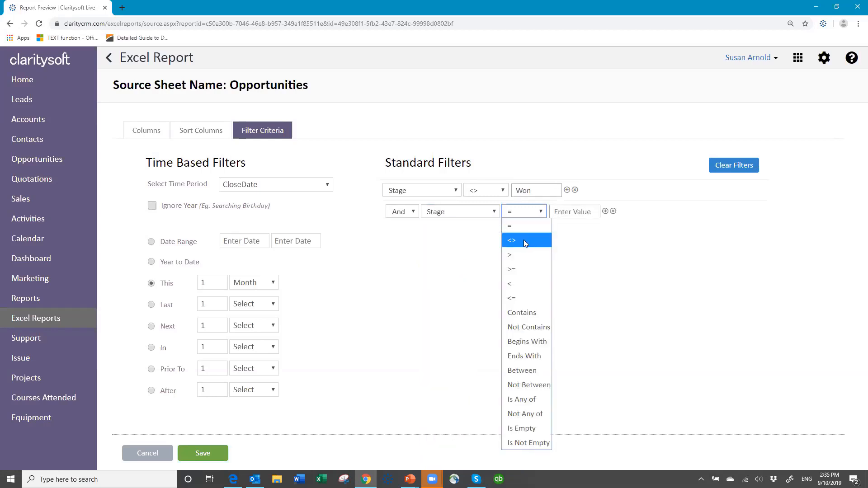
{"action": "left_click", "coordinate": [523, 240]}
{"action": "left_click", "coordinate": [569, 207]}
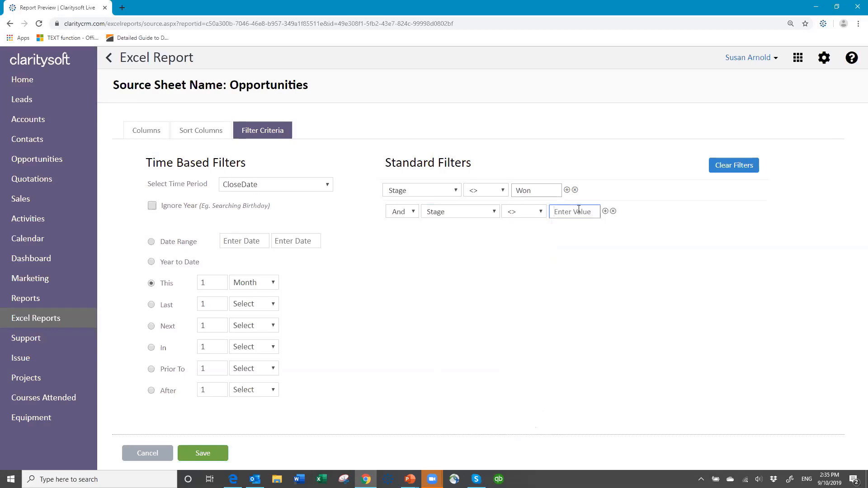
{"action": "type", "text": "Lost"}
- Add a third And filter requiring Stage <> No Decision and save the source sheet
{"action": "left_click", "coordinate": [604, 213]}
{"action": "left_click", "coordinate": [495, 234]}
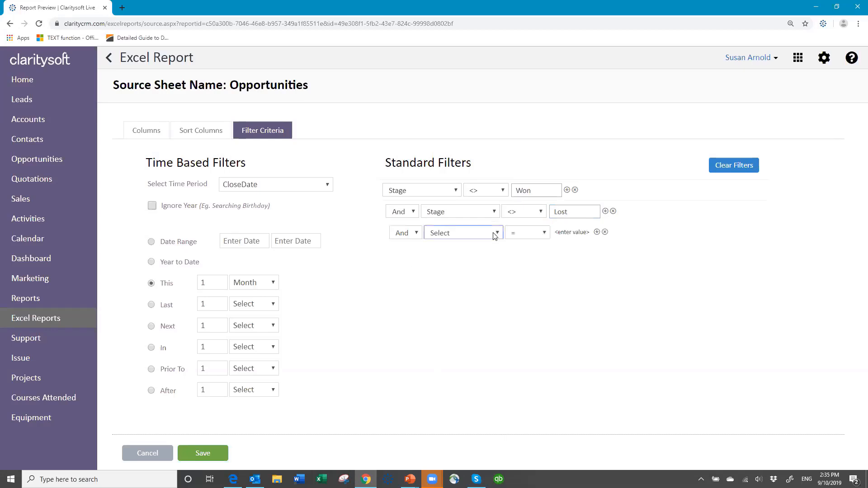
{"action": "scroll", "coordinate": [453, 290], "scroll_direction": "down", "scroll_amount": 7}
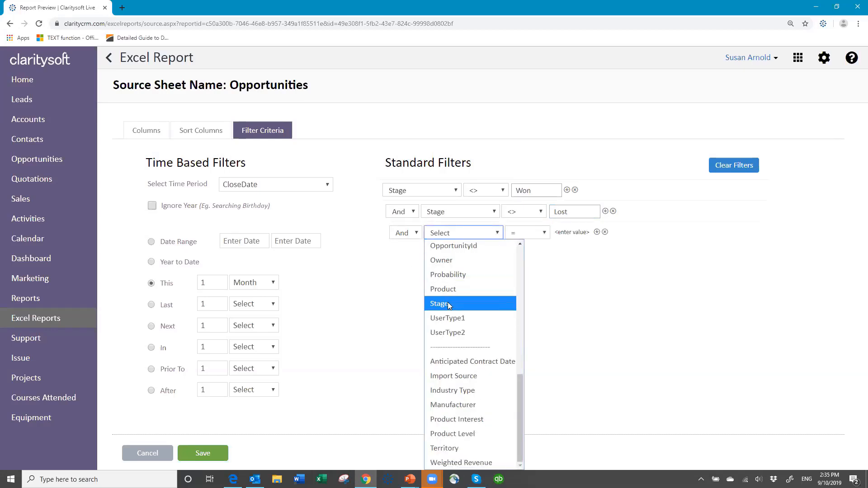
{"action": "left_click", "coordinate": [450, 303]}
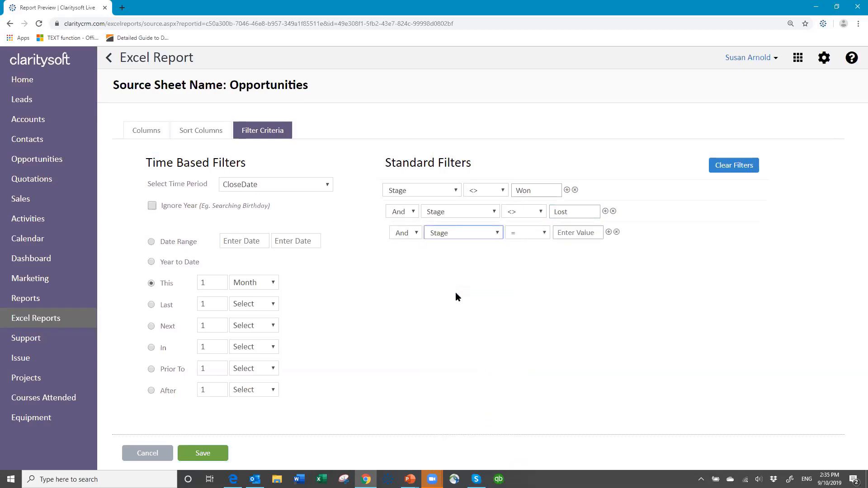
{"action": "left_click", "coordinate": [544, 234]}
{"action": "left_click", "coordinate": [526, 258]}
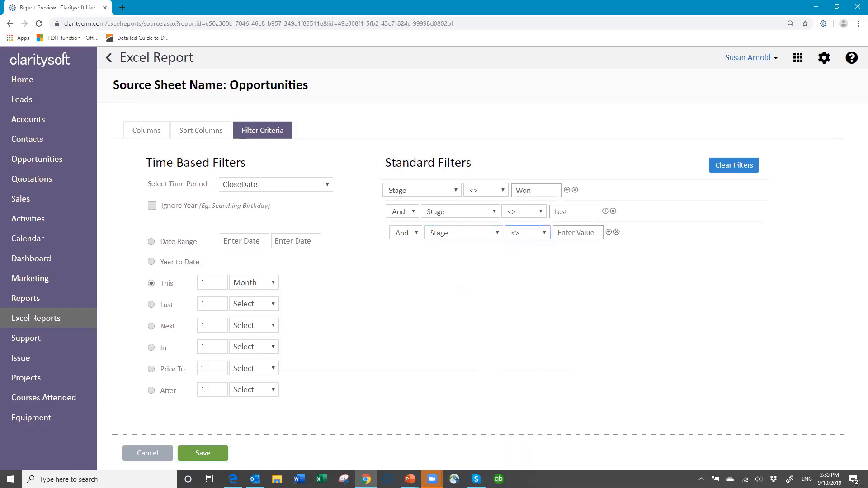
{"action": "left_click", "coordinate": [561, 231]}
{"action": "type", "text": "N"}
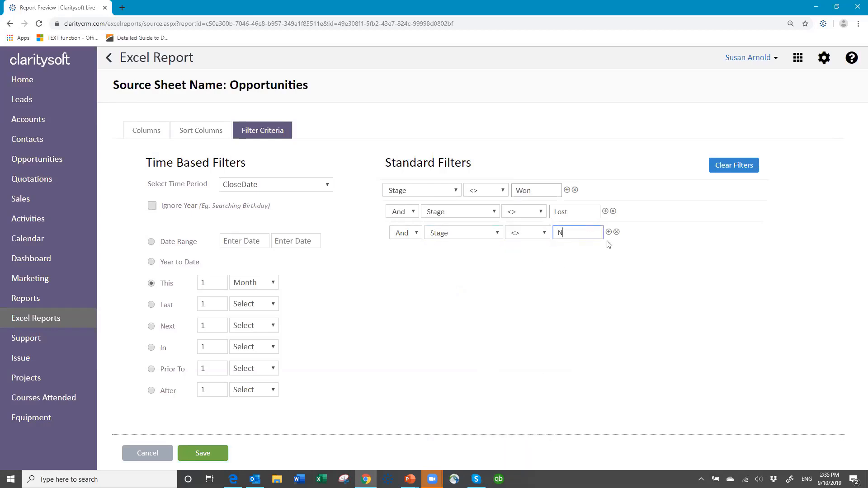
{"action": "type", "text": "o Decision"}
{"action": "left_click", "coordinate": [214, 453]}
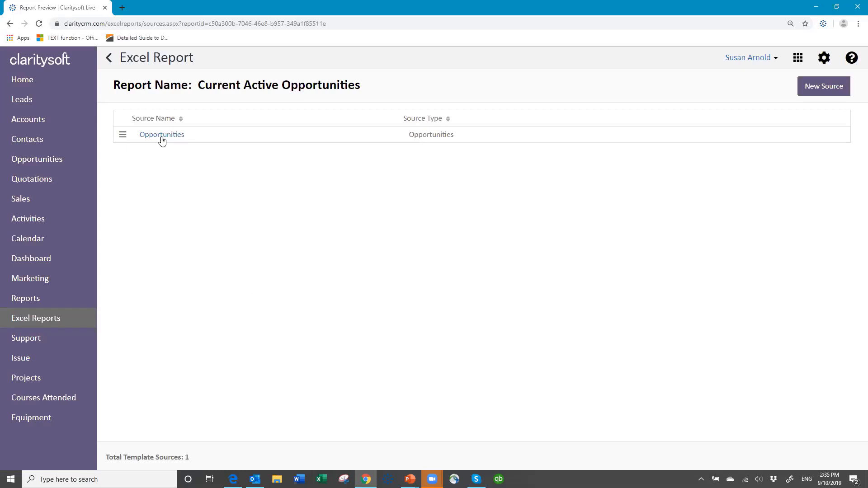
- Return to the Excel reports list and generate the Current Active Opportunities report
{"action": "left_click", "coordinate": [108, 59]}
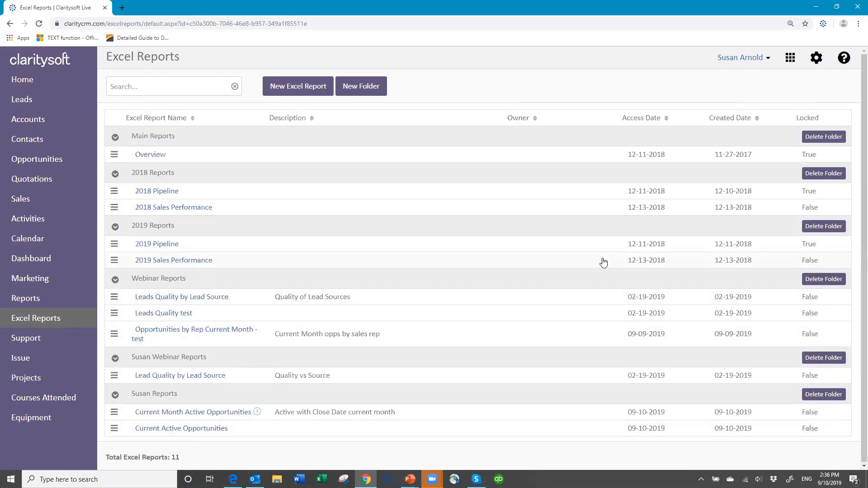
{"action": "left_click", "coordinate": [114, 429]}
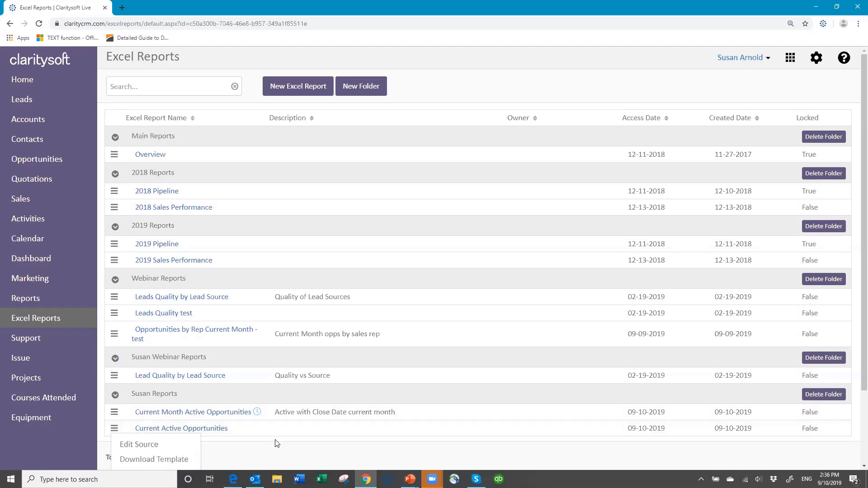
{"action": "left_click", "coordinate": [206, 432]}
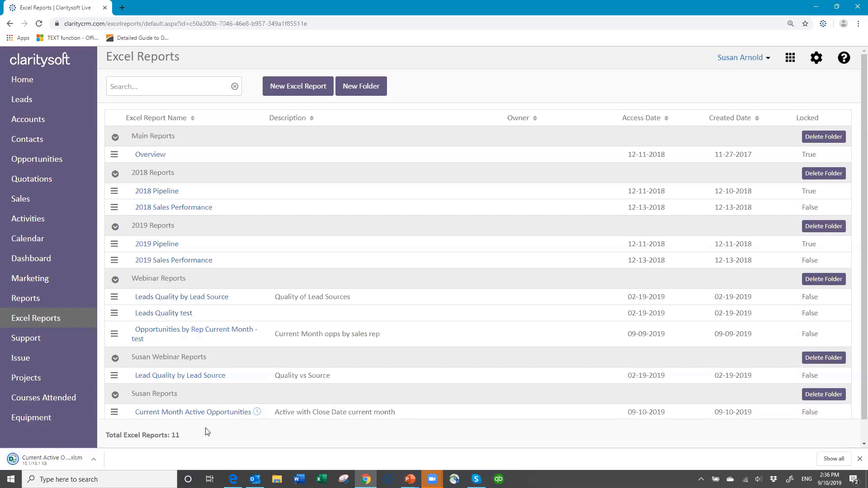
- Open the downloaded workbook in Excel with editing and macros enabled, and review its Opportunities sheet
{"action": "left_click", "coordinate": [37, 460]}
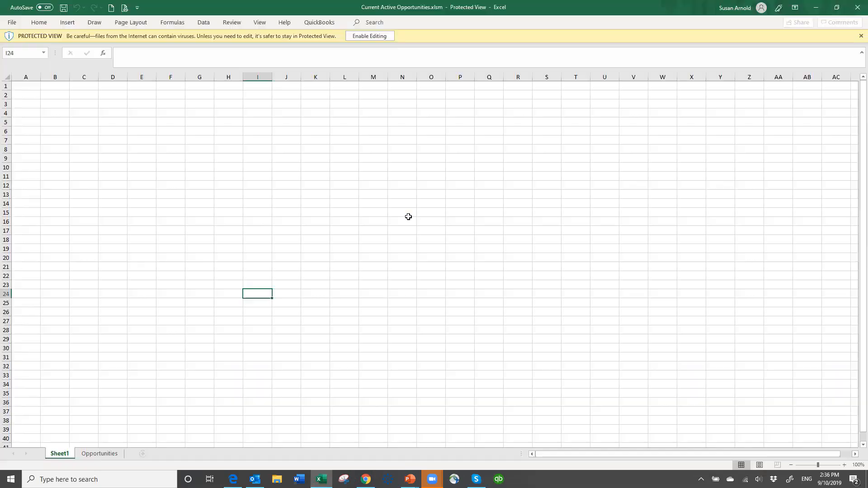
{"action": "left_click", "coordinate": [366, 34]}
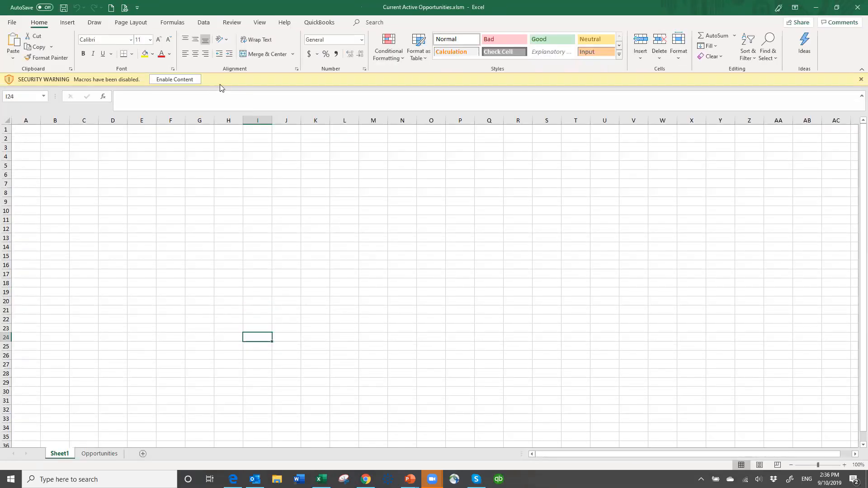
{"action": "left_click", "coordinate": [187, 81]}
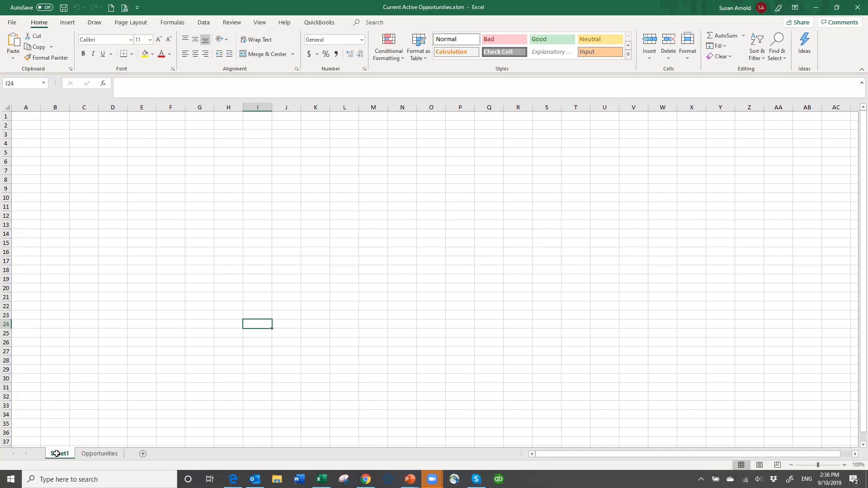
{"action": "left_click", "coordinate": [98, 454]}
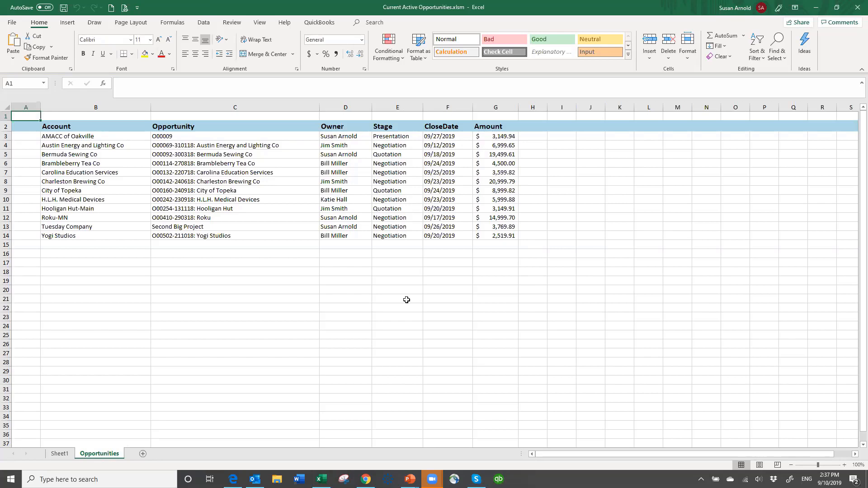
- Create a PivotTable at cell B3 of Sheet1 from the range Opportunities!$B$2:$G$100
{"action": "left_click", "coordinate": [59, 454]}
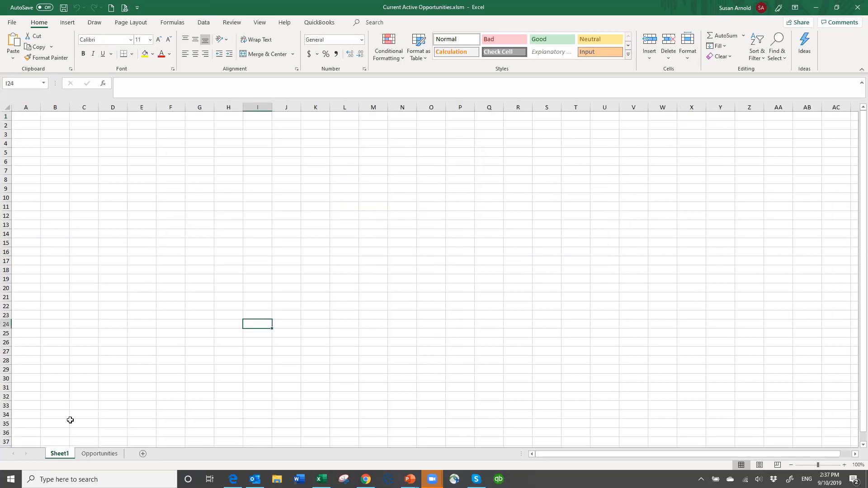
{"action": "left_click", "coordinate": [63, 137]}
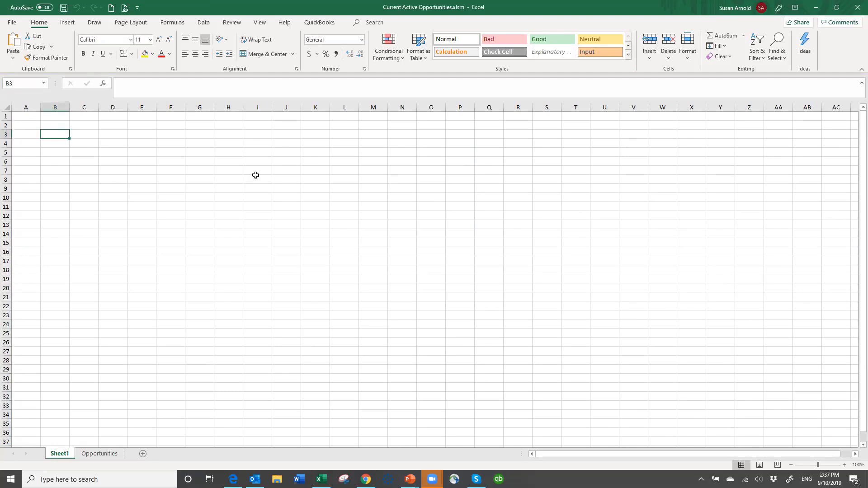
{"action": "left_click", "coordinate": [68, 24]}
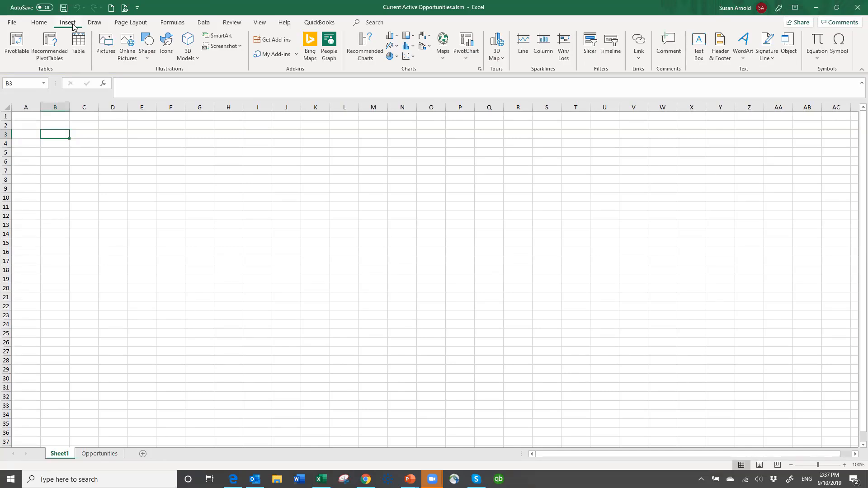
{"action": "left_click", "coordinate": [16, 43]}
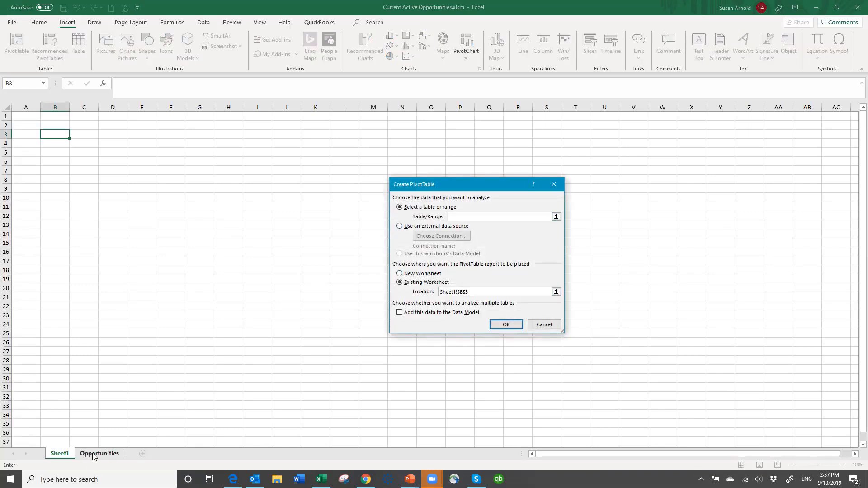
{"action": "left_click", "coordinate": [121, 452]}
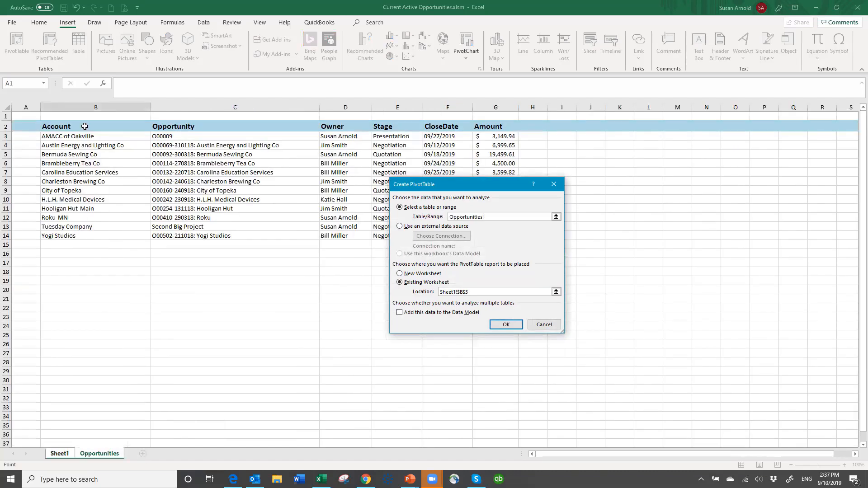
{"action": "left_click_drag", "start_coordinate": [88, 127], "coordinate": [500, 155]}
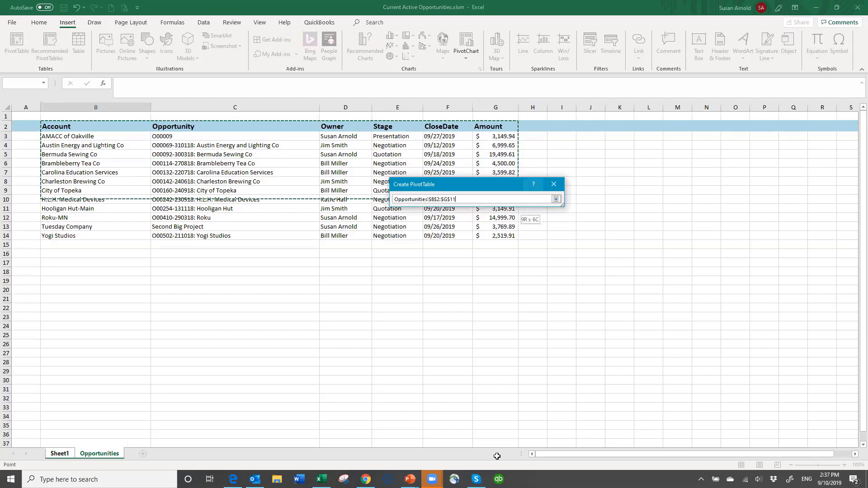
{"action": "left_click_drag", "start_coordinate": [497, 456], "coordinate": [498, 433]}
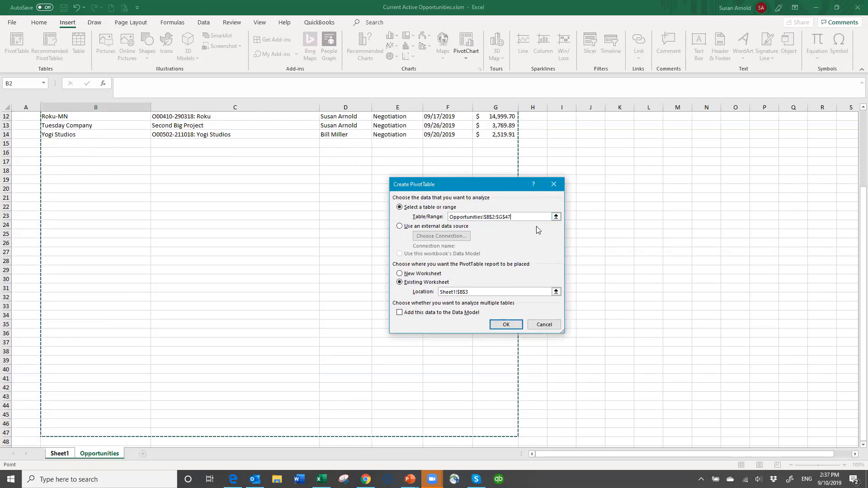
{"action": "key", "text": "BackSpace"}
{"action": "key", "text": "BackSpace"}
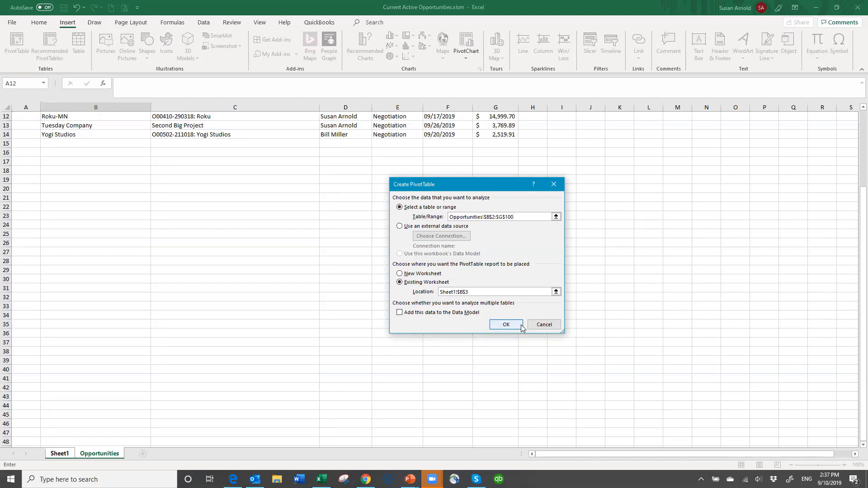
{"action": "left_click", "coordinate": [506, 325]}
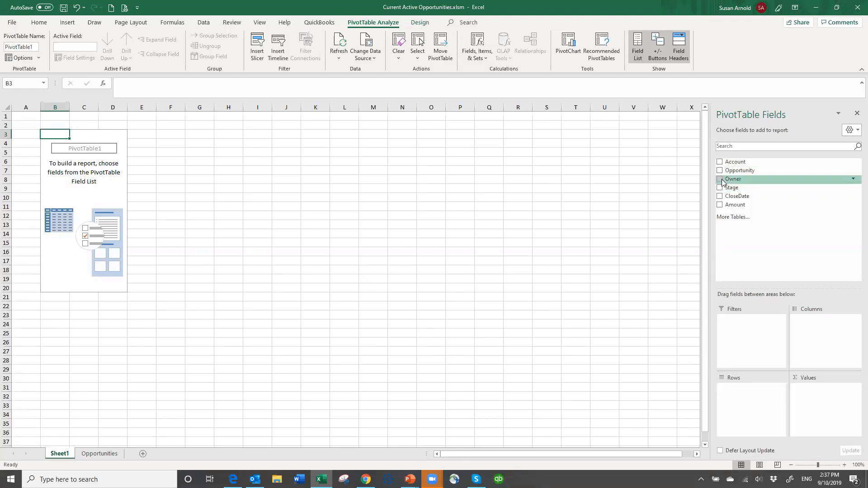
- Add Owner as the PivotTable's rows and the sum of Amount as its values
{"action": "left_click", "coordinate": [721, 180]}
{"action": "left_click", "coordinate": [720, 206]}
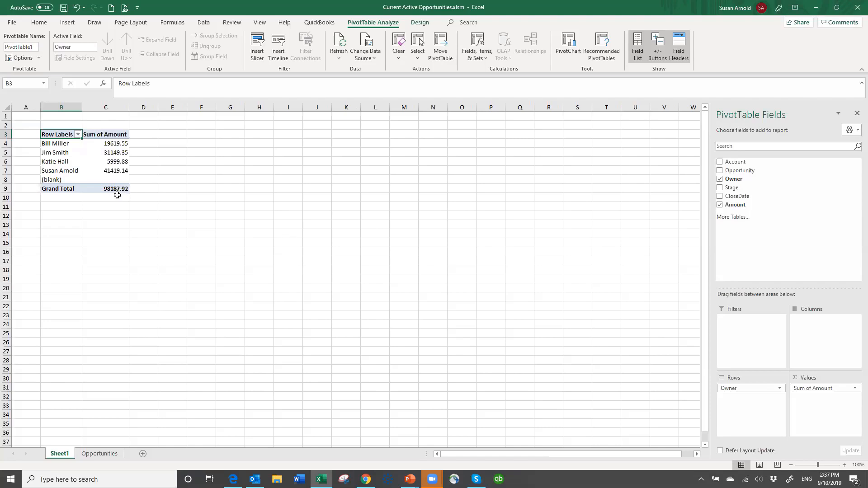
- Insert a clustered column PivotChart from the PivotTable and enlarge it beside the table to span about columns E to Q, rows 3 to 33
{"action": "mouse_move", "coordinate": [125, 188]}
{"action": "left_click", "coordinate": [67, 24]}
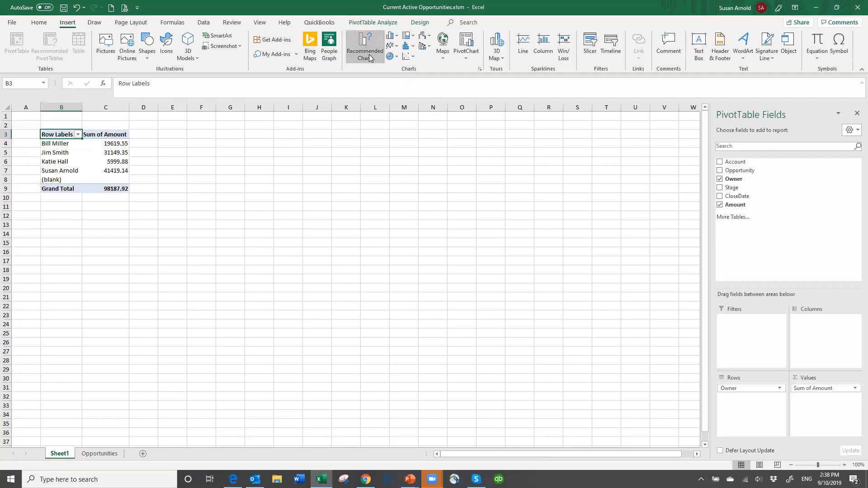
{"action": "left_click", "coordinate": [368, 57]}
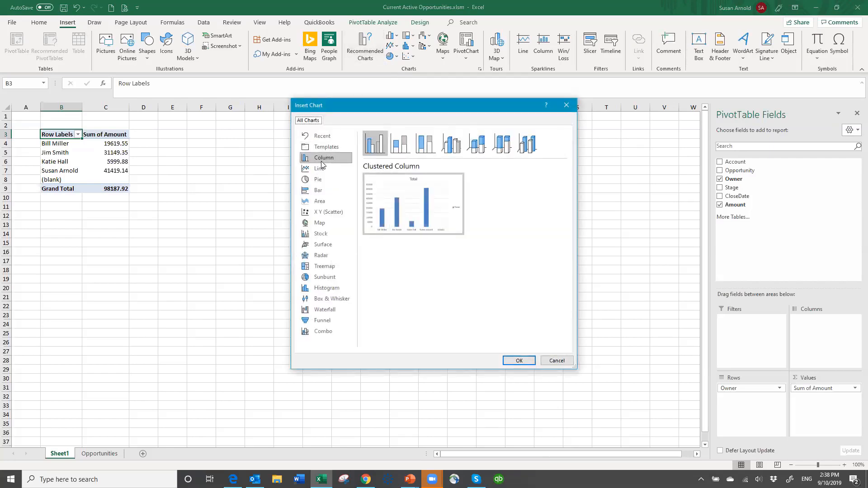
{"action": "left_click", "coordinate": [511, 364]}
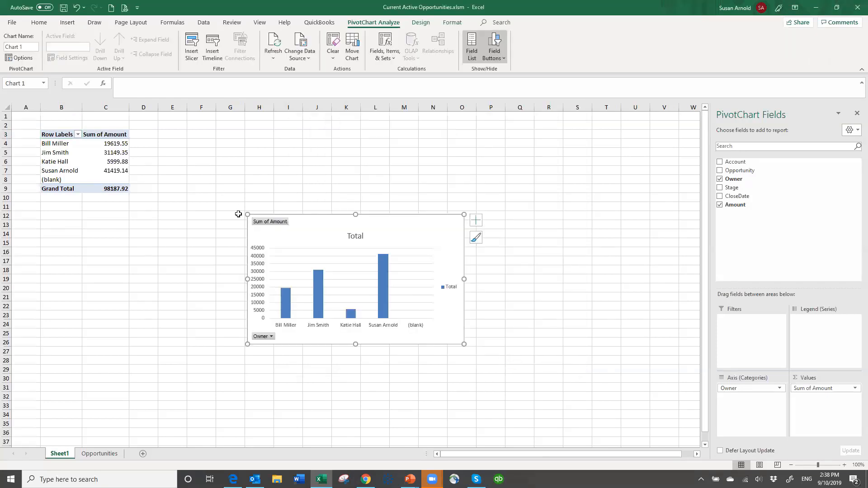
{"action": "left_click_drag", "start_coordinate": [247, 215], "coordinate": [157, 130]}
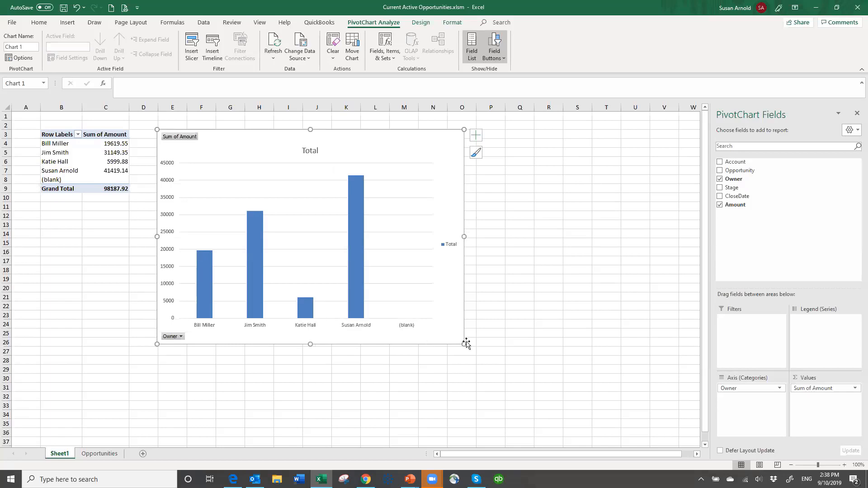
{"action": "left_click_drag", "start_coordinate": [464, 343], "coordinate": [533, 409]}
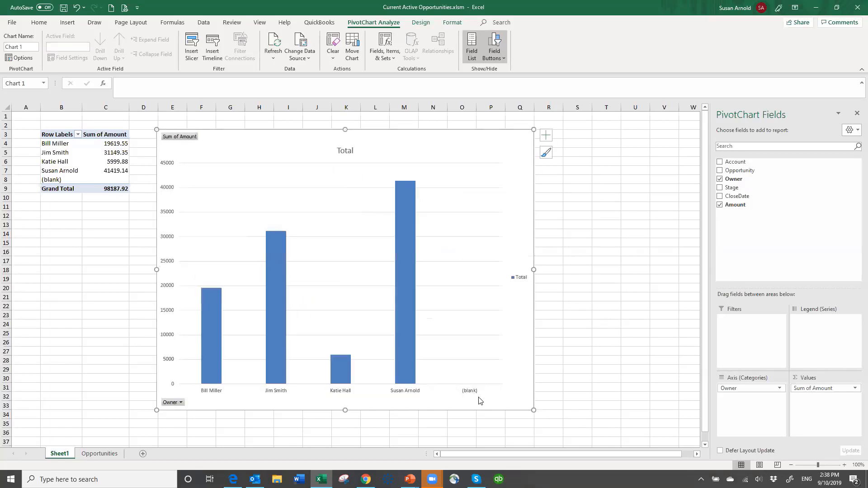
- Filter the PivotTable's row labels to exclude the (blank) owner
{"action": "left_click", "coordinate": [78, 135]}
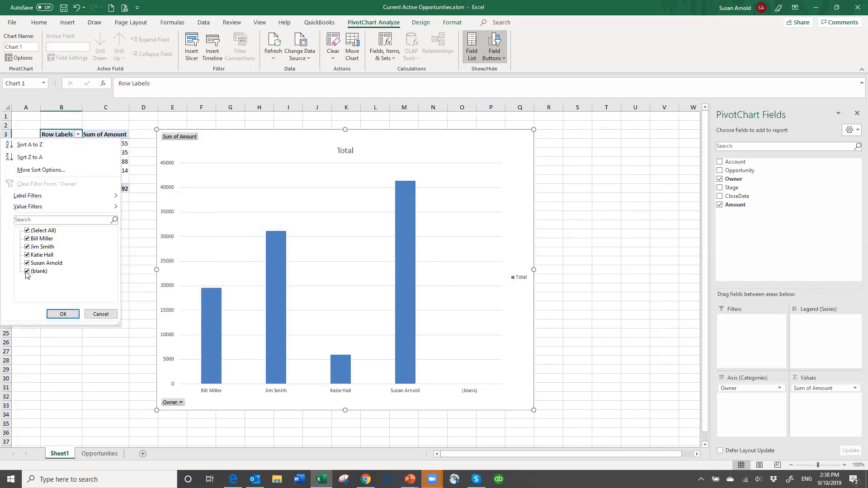
{"action": "left_click", "coordinate": [32, 287]}
{"action": "key", "text": "space"}
{"action": "left_click", "coordinate": [64, 315]}
- Set the PivotTable's data options to refresh data when opening the file
{"action": "left_click", "coordinate": [50, 135]}
{"action": "right_click", "coordinate": [51, 136]}
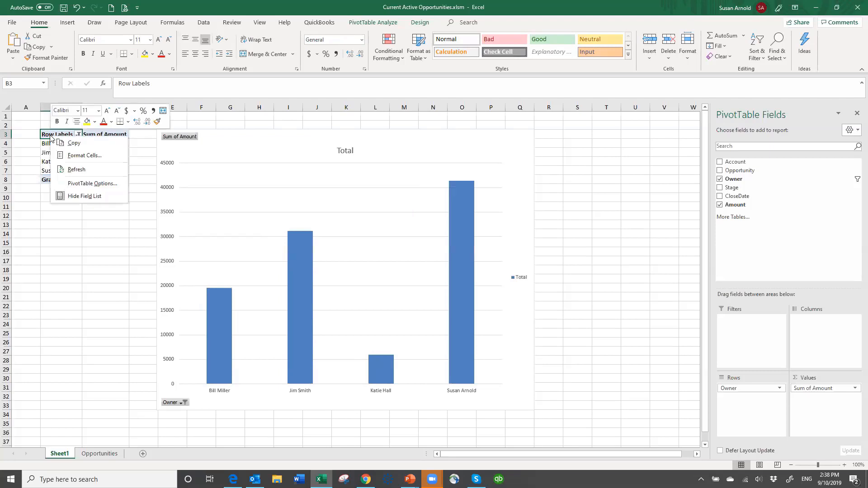
{"action": "left_click", "coordinate": [90, 182]}
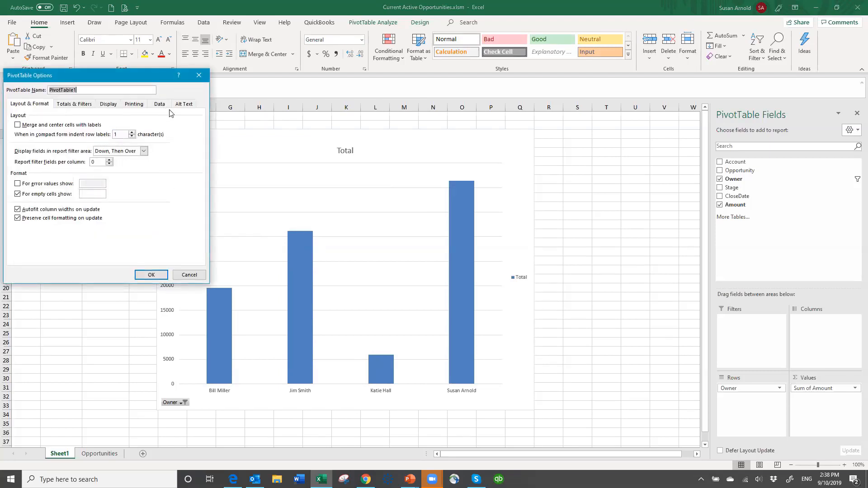
{"action": "left_click", "coordinate": [155, 106]}
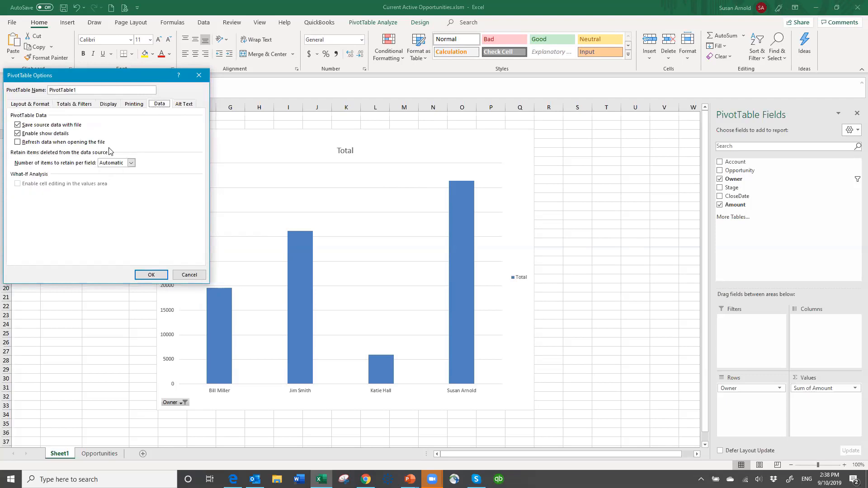
{"action": "left_click", "coordinate": [18, 141]}
{"action": "left_click", "coordinate": [143, 271]}
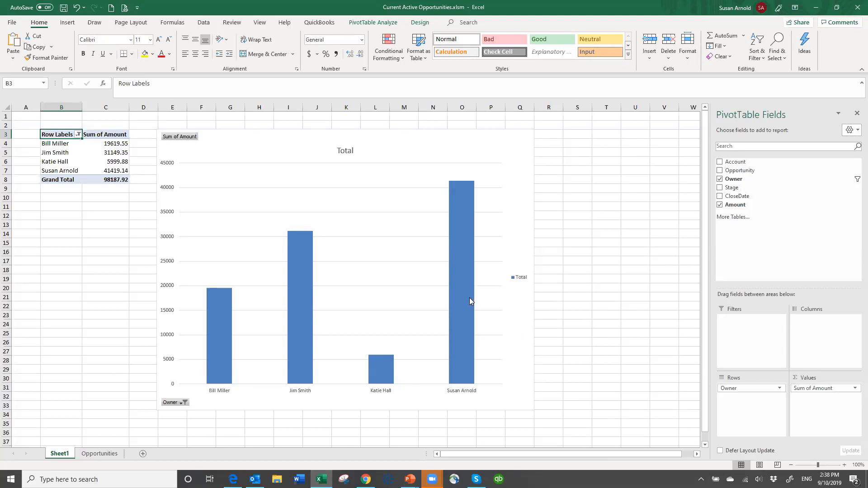
- Clear the opportunity records in B3:G14 of the Opportunities sheet, keeping the headers, and refresh the PivotTable on Sheet1
{"action": "mouse_move", "coordinate": [449, 279]}
{"action": "left_click", "coordinate": [100, 453]}
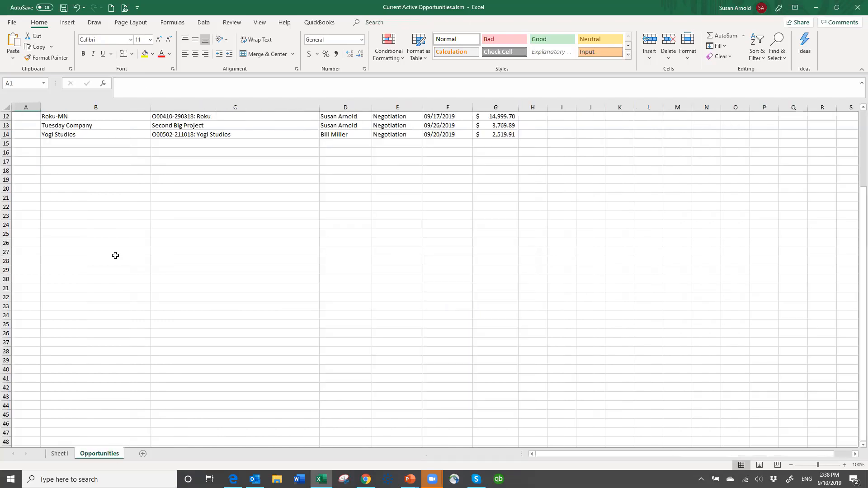
{"action": "scroll", "coordinate": [138, 188], "scroll_direction": "up", "scroll_amount": 4}
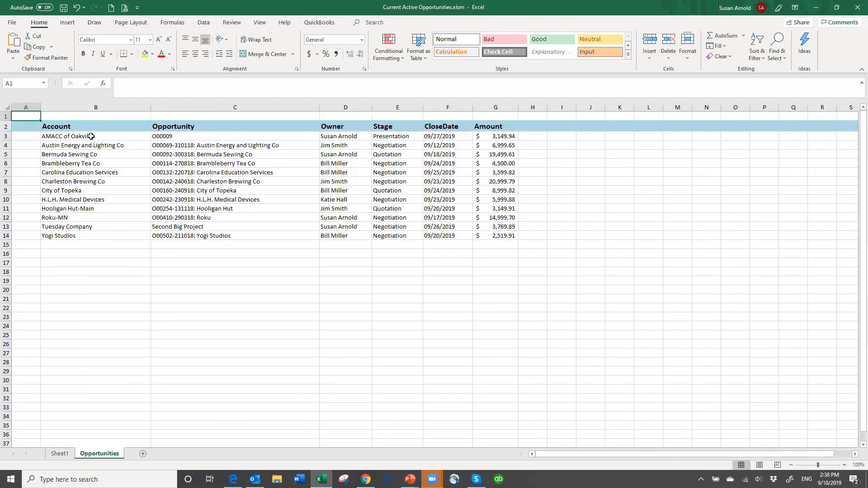
{"action": "left_click_drag", "start_coordinate": [101, 138], "coordinate": [501, 242]}
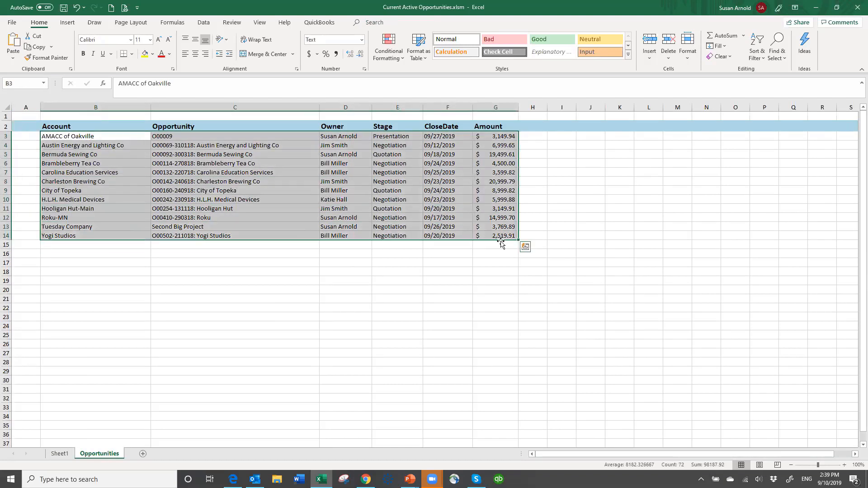
{"action": "key", "text": "Delete"}
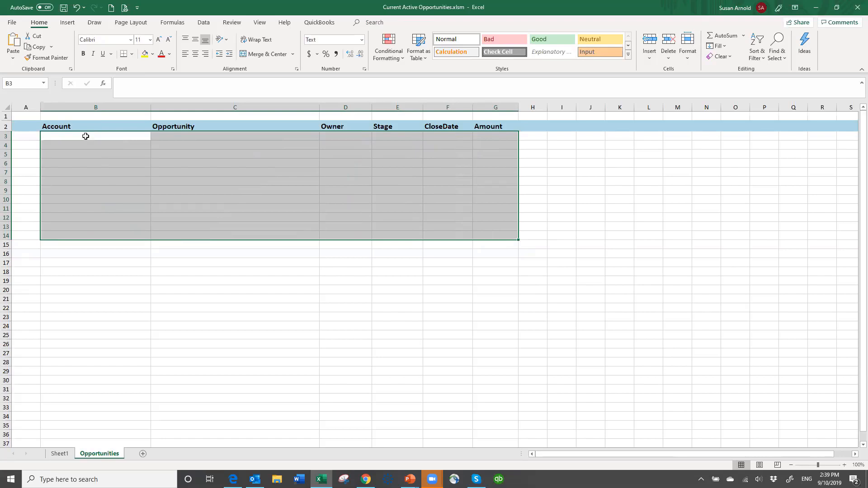
{"action": "left_click", "coordinate": [60, 453]}
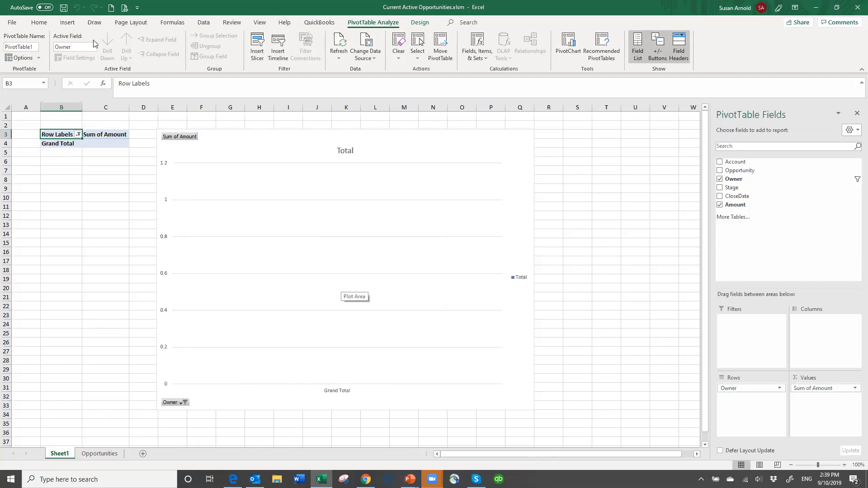
- Save the workbook as Current Active Opportunities.xlsm in the AAExcel Reports folder on Master Storage (D:), and close it
{"action": "left_click", "coordinate": [12, 24]}
{"action": "left_click", "coordinate": [37, 139]}
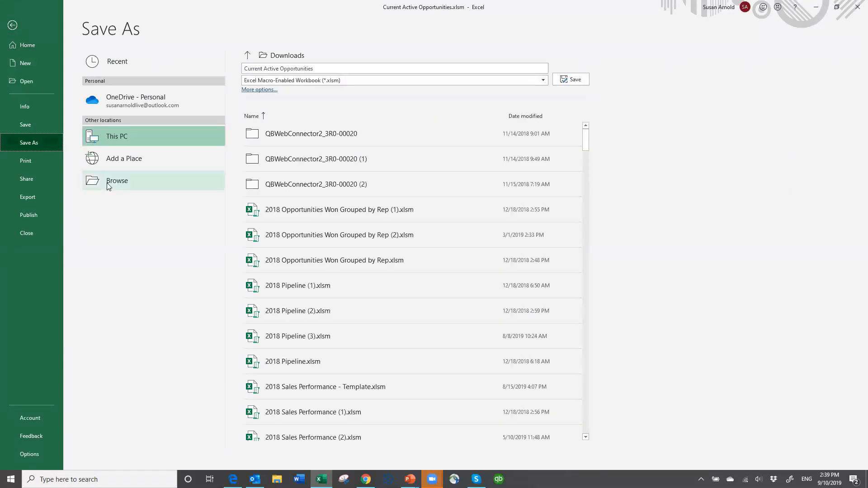
{"action": "left_click", "coordinate": [107, 183]}
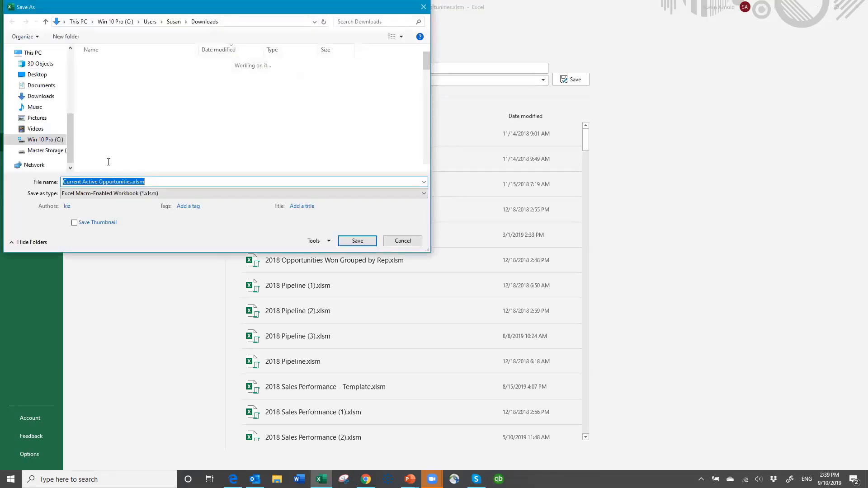
{"action": "left_click", "coordinate": [52, 151]}
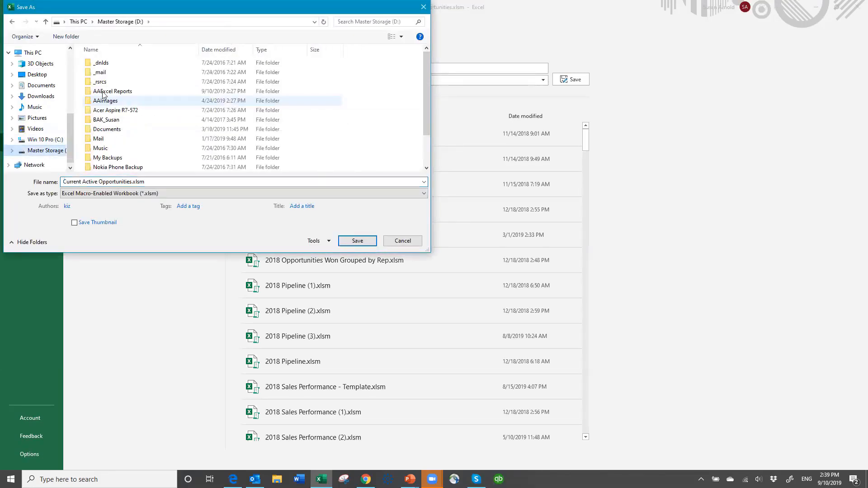
{"action": "left_click", "coordinate": [88, 91]}
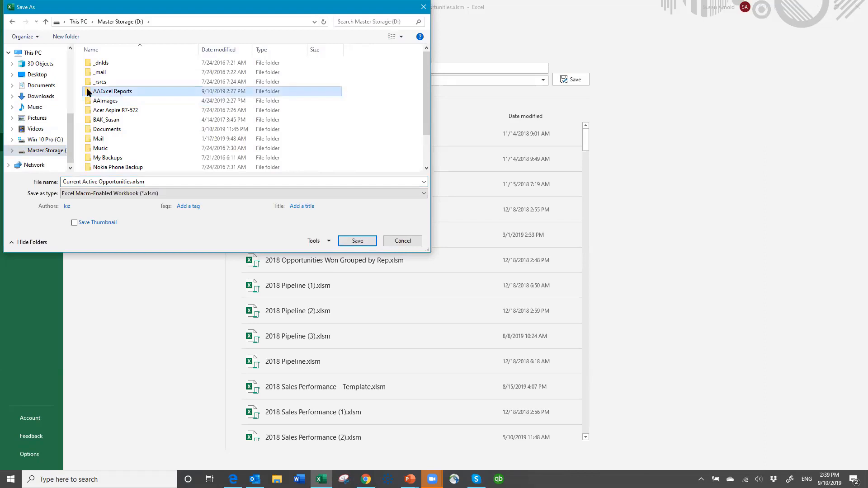
{"action": "double_click", "coordinate": [87, 90]}
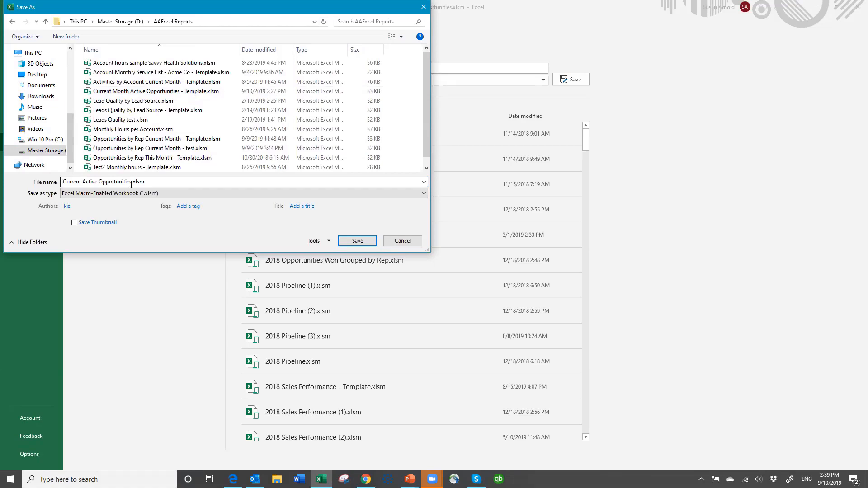
{"action": "left_click", "coordinate": [358, 242]}
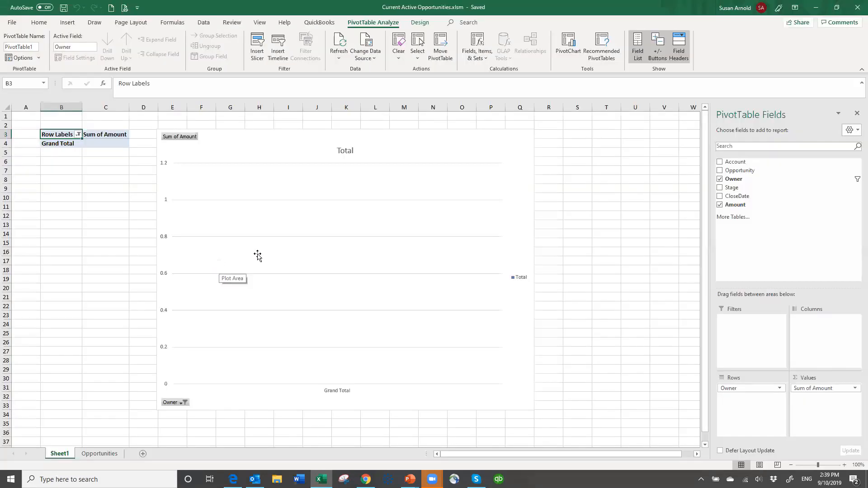
{"action": "left_click", "coordinate": [852, 15]}
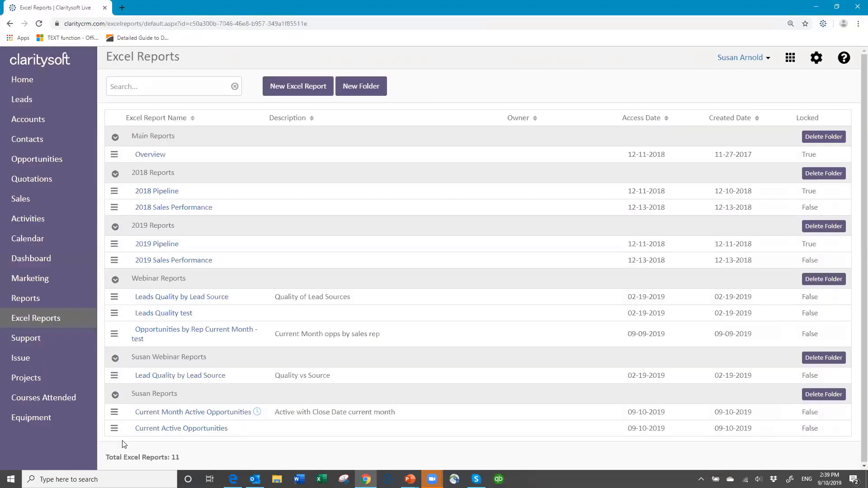
- Upload Current Active Opportunities.xlsm from the AAExcel Reports folder as the template of the Current Active Opportunities report
{"action": "left_click", "coordinate": [114, 429]}
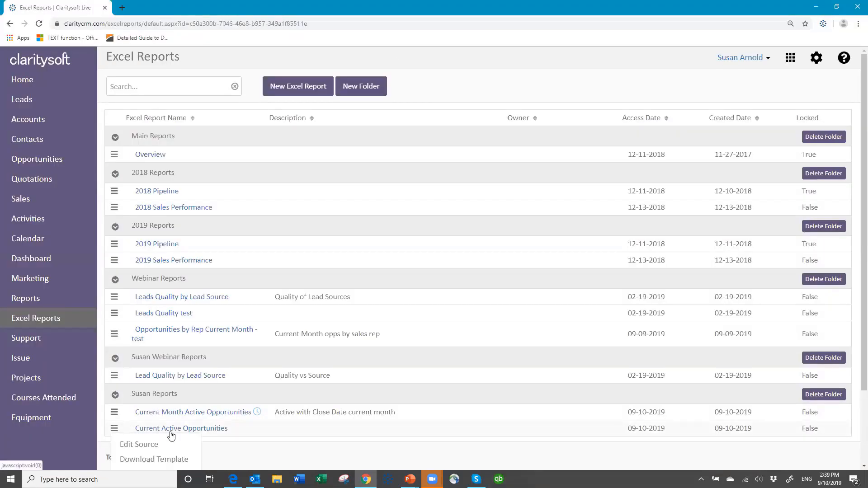
{"action": "scroll", "coordinate": [192, 437], "scroll_direction": "down", "scroll_amount": 1}
{"action": "scroll", "coordinate": [193, 436], "scroll_direction": "down", "scroll_amount": 1}
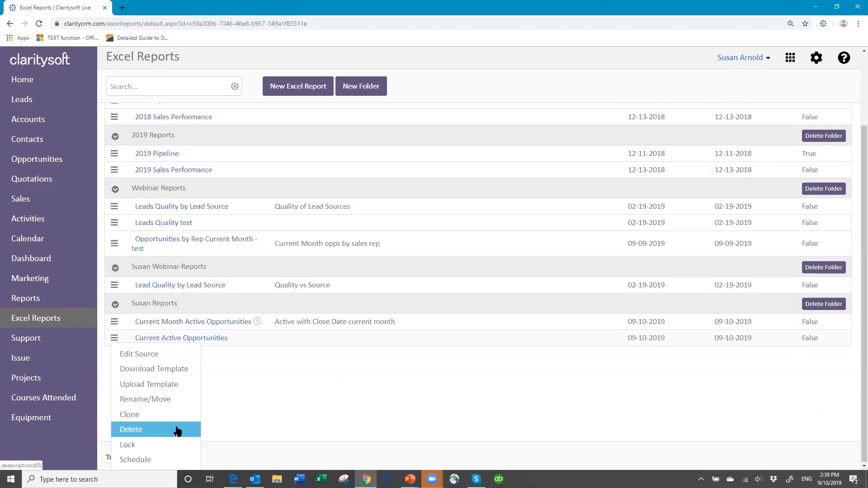
{"action": "left_click", "coordinate": [148, 386]}
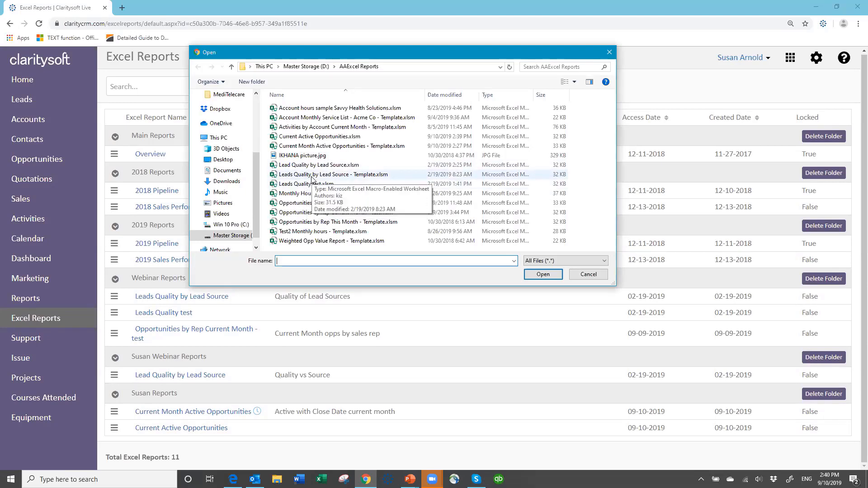
{"action": "left_click", "coordinate": [328, 137]}
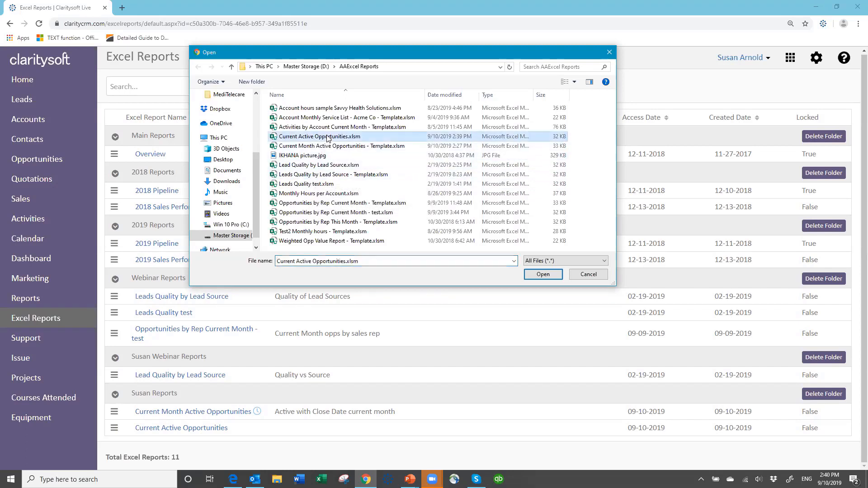
{"action": "left_click", "coordinate": [543, 275]}
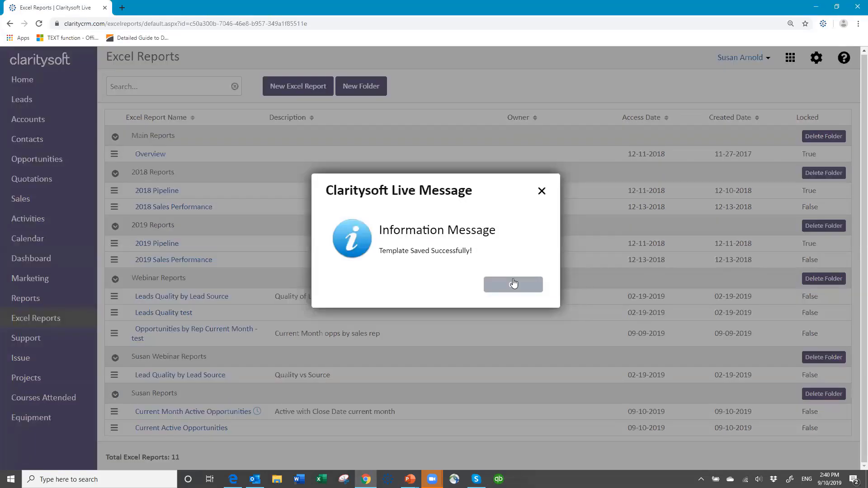
{"action": "left_click", "coordinate": [514, 286]}
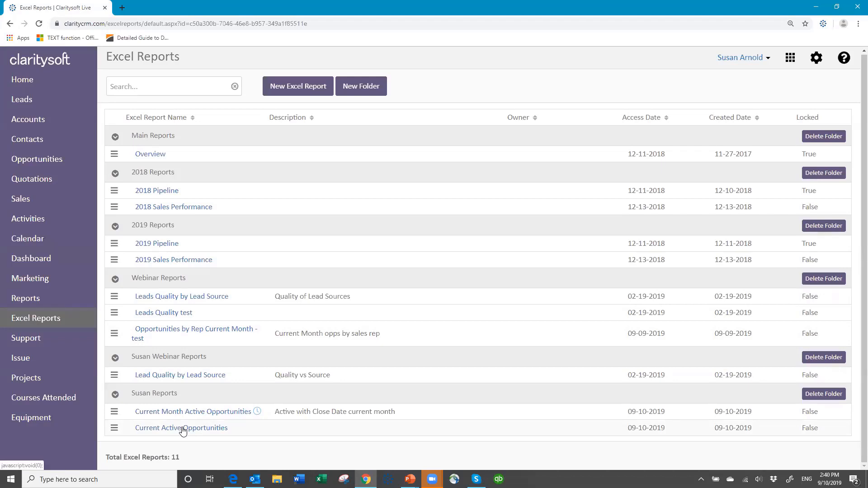
- Generate the Current Active Opportunities report and open the downloaded workbook in Excel with editing and macros enabled
{"action": "left_click", "coordinate": [182, 428]}
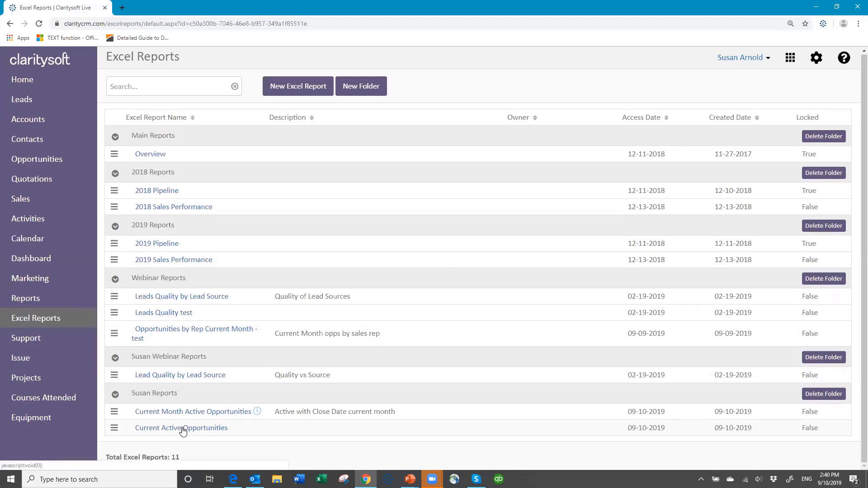
{"action": "scroll", "coordinate": [183, 430], "scroll_direction": "down", "scroll_amount": 1}
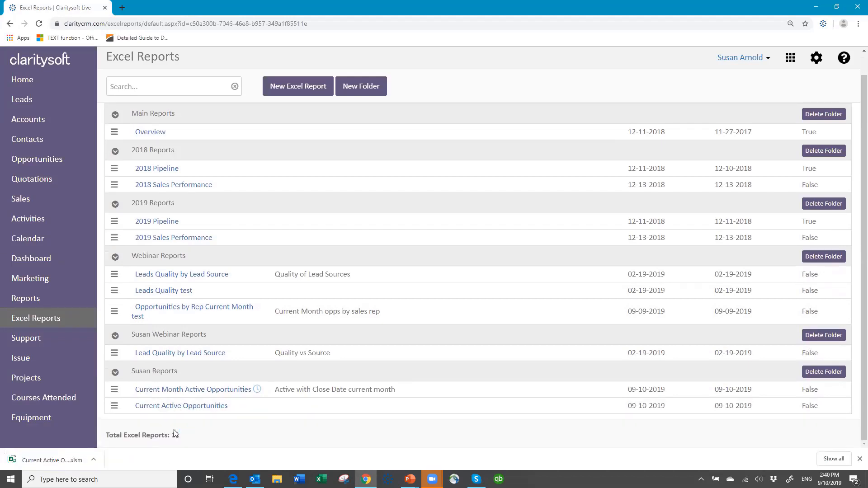
{"action": "left_click", "coordinate": [47, 463]}
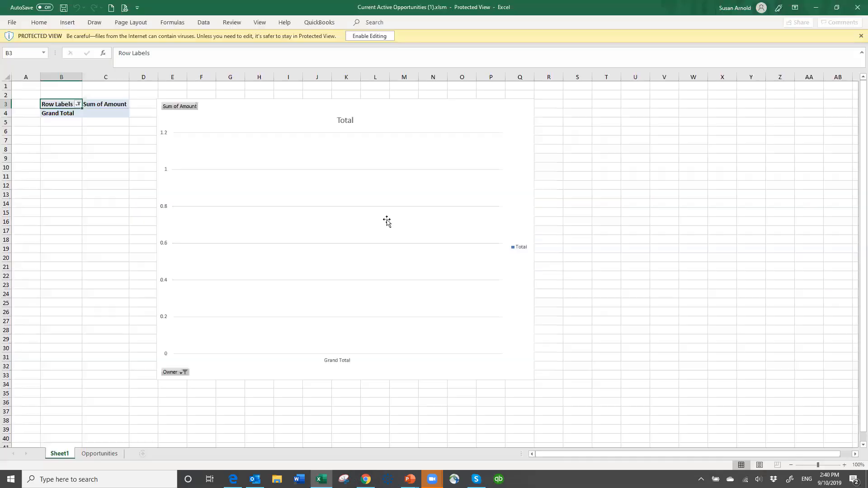
{"action": "left_click", "coordinate": [378, 36]}
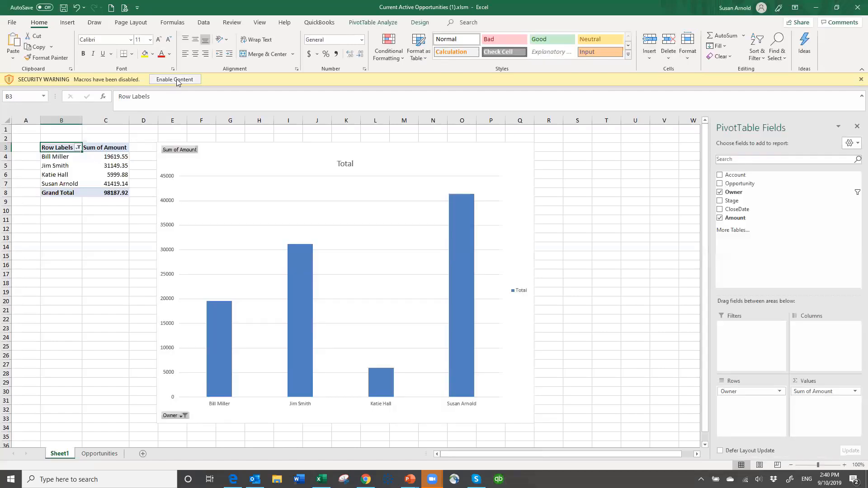
{"action": "left_click", "coordinate": [177, 80]}
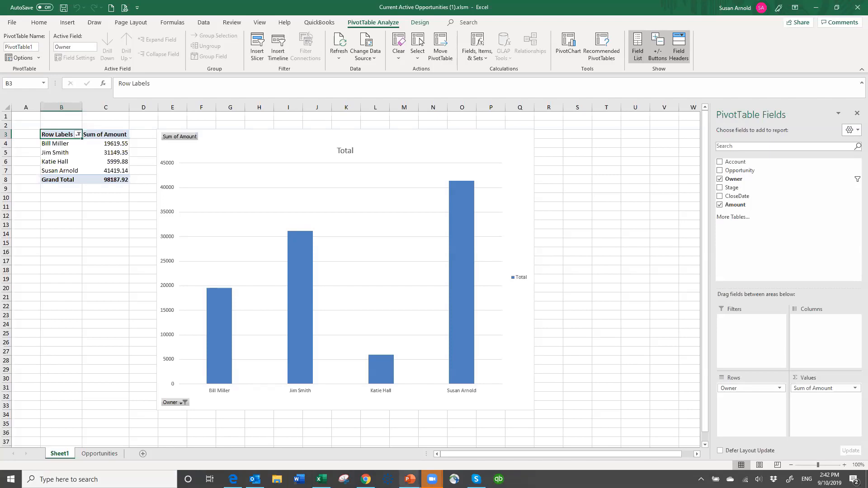
- Switch to the PowerPoint slide show and advance from the agenda to the closing Thank You slide
{"action": "left_click", "coordinate": [410, 479]}
{"action": "left_click", "coordinate": [406, 438]}
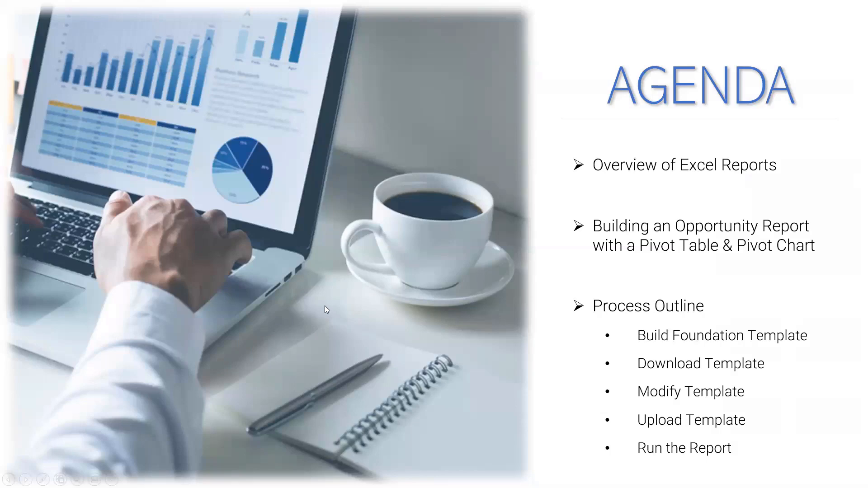
{"action": "left_click", "coordinate": [324, 305]}
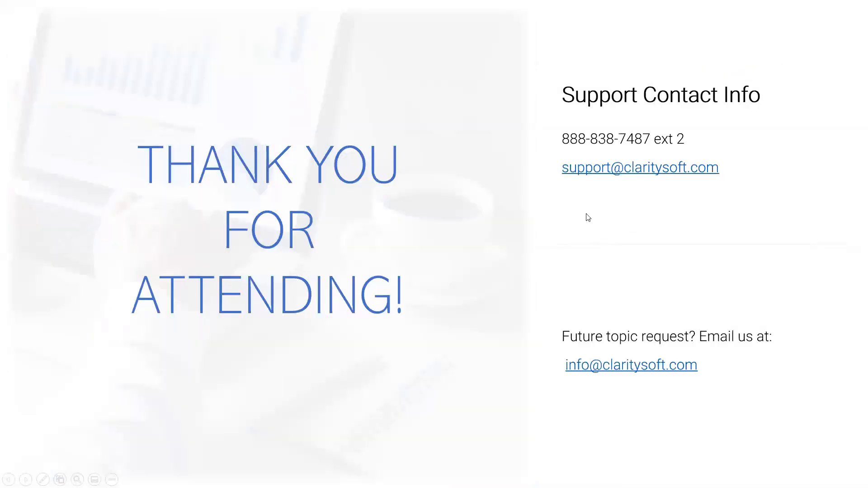